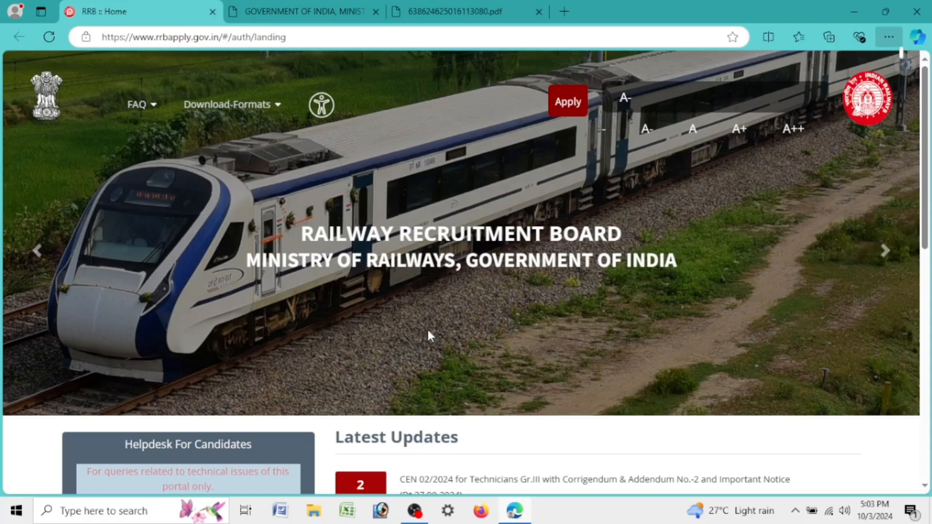
# Step: Switch to the CEN 05/2024 NTPC notice PDF tab
pyautogui.click(335, 12)
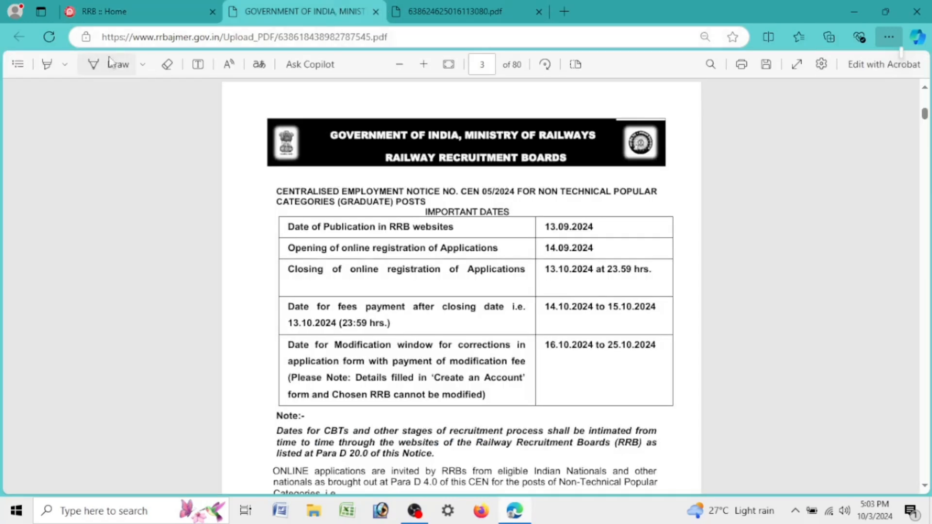
# Step: Highlight the publication, opening and closing date (13.10.2024, 23.59 hrs) rows in the Important Dates table
pyautogui.click(56, 66)
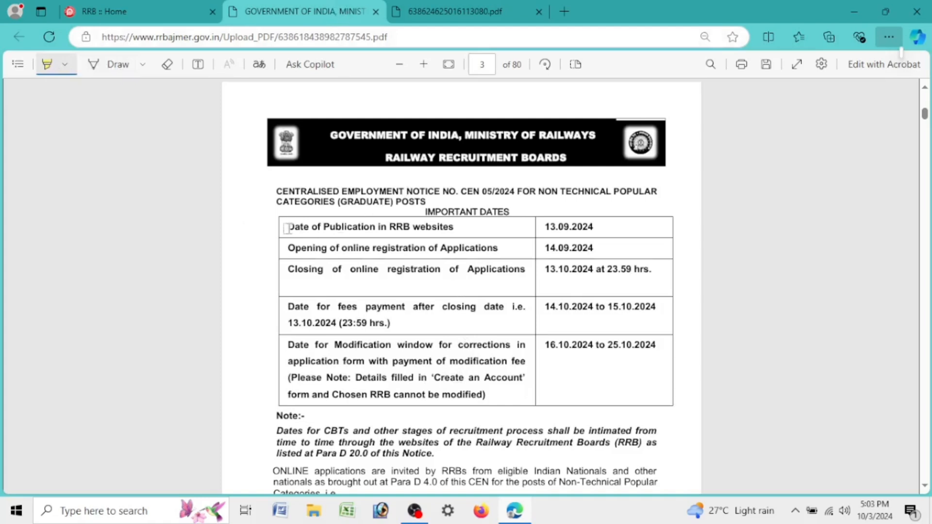
pyautogui.moveTo(287, 227)
pyautogui.mouseDown()
pyautogui.moveTo(607, 224)
pyautogui.moveTo(600, 246)
pyautogui.moveTo(616, 269)
pyautogui.moveTo(675, 282)
pyautogui.mouseUp()
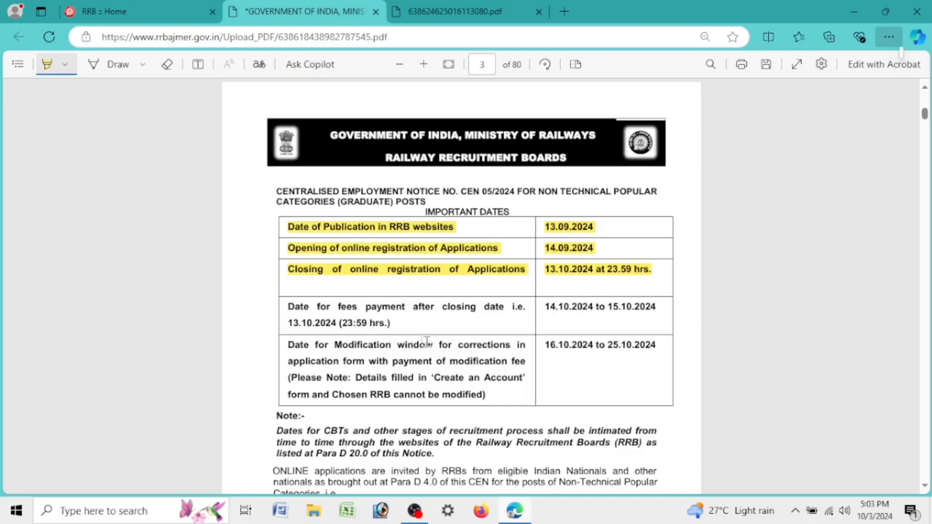
pyautogui.moveTo(545, 270); pyautogui.dragTo(664, 269)
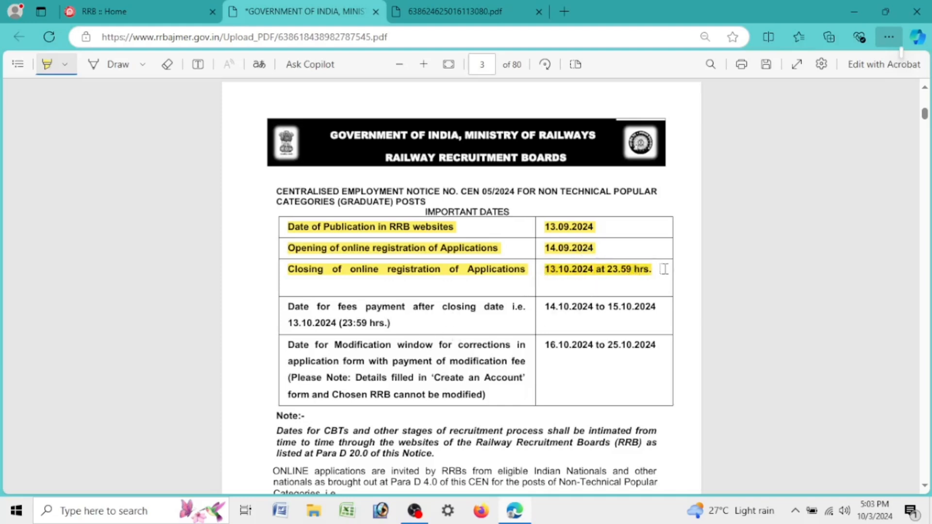
# Step: Scroll through the CEN 05/2024 notice, then switch to the CEN 06/2024 notice PDF
pyautogui.scroll(-7, 491, 330)
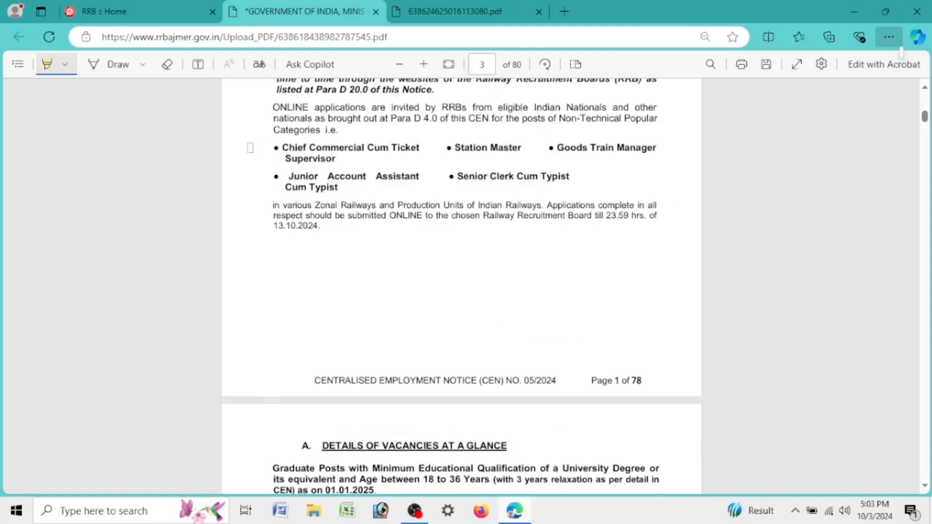
pyautogui.scroll(-7, 275, 186)
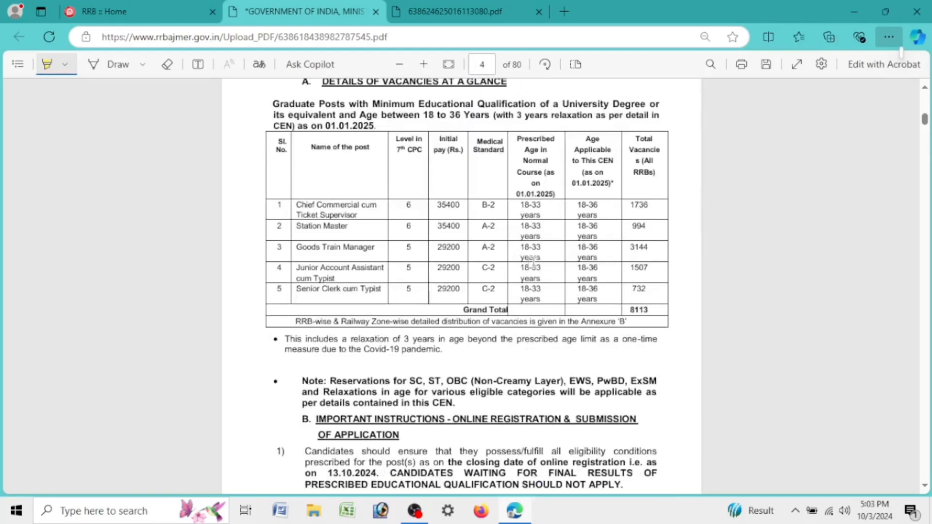
pyautogui.scroll(-20, 533, 262)
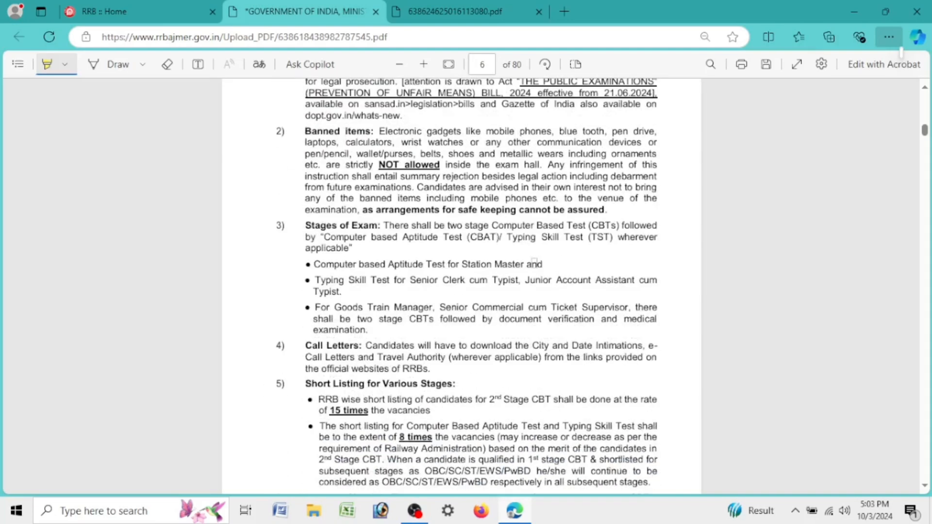
pyautogui.scroll(-20, 535, 260)
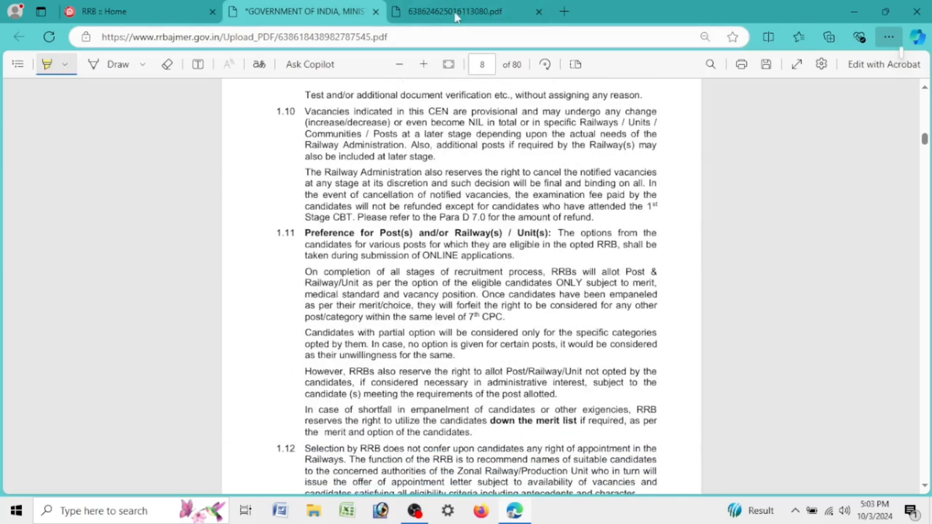
pyautogui.click(456, 12)
pyautogui.scroll(15, 510, 247)
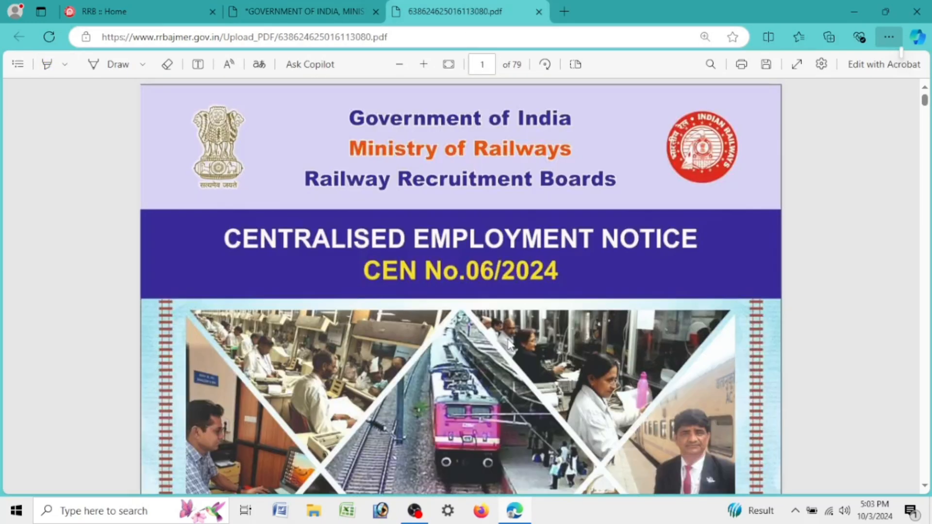
# Step: Highlight the closing-of-registration date row in the CEN 06/2024 notice
pyautogui.scroll(-15, 508, 345)
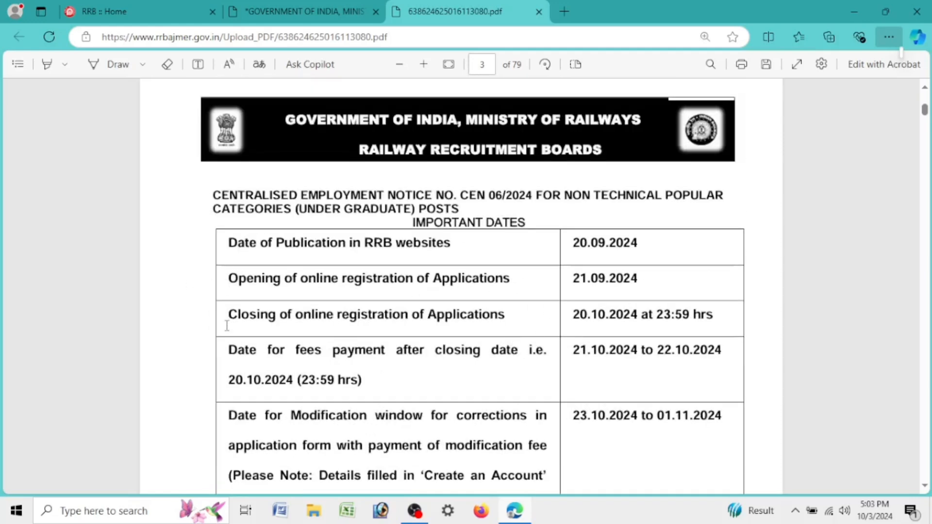
pyautogui.moveTo(228, 316); pyautogui.dragTo(714, 318)
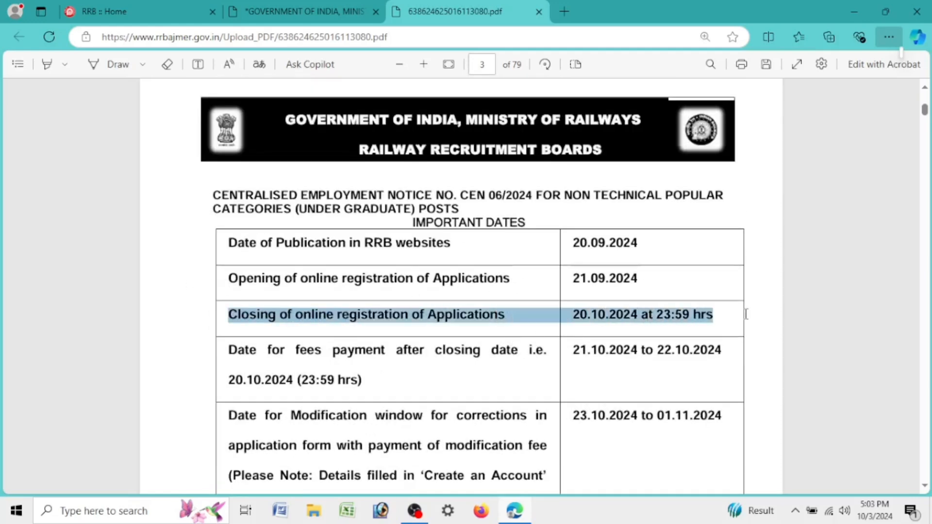
pyautogui.click(50, 70)
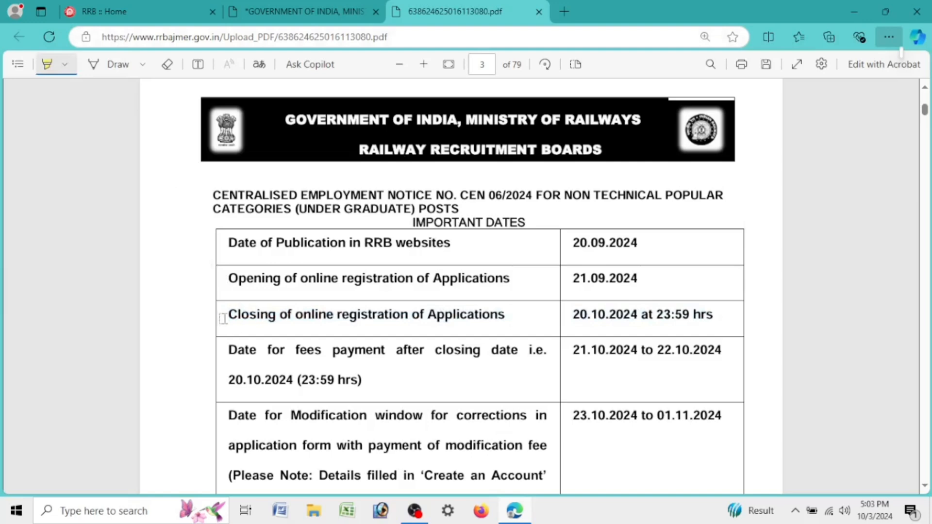
pyautogui.moveTo(228, 314); pyautogui.dragTo(726, 316)
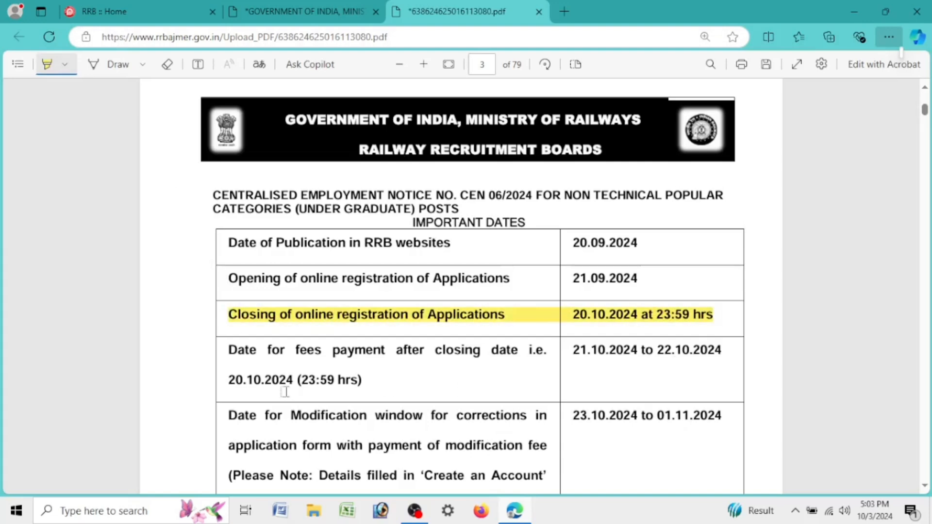
# Step: Highlight vacancy table rows 1–4, then return to the RRB home page tab
pyautogui.scroll(-5, 350, 324)
pyautogui.scroll(-10, 352, 320)
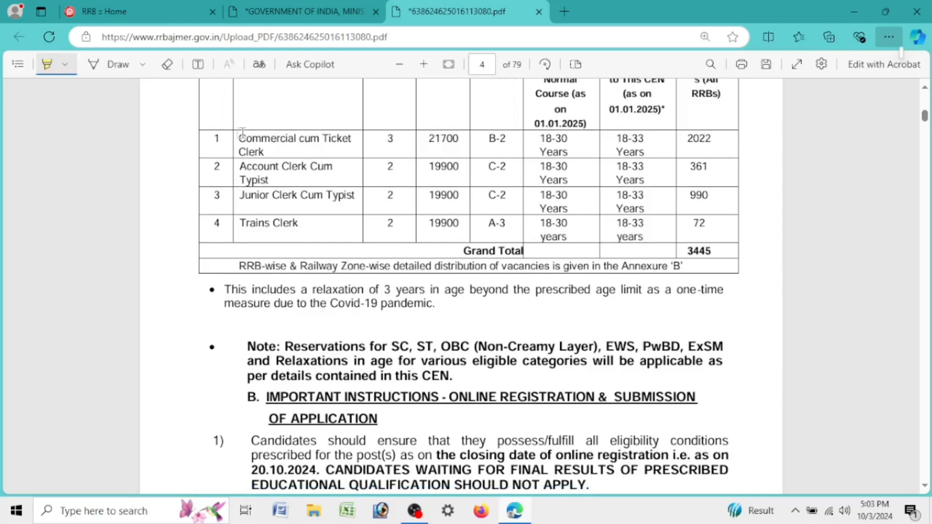
pyautogui.moveTo(245, 138); pyautogui.dragTo(701, 224)
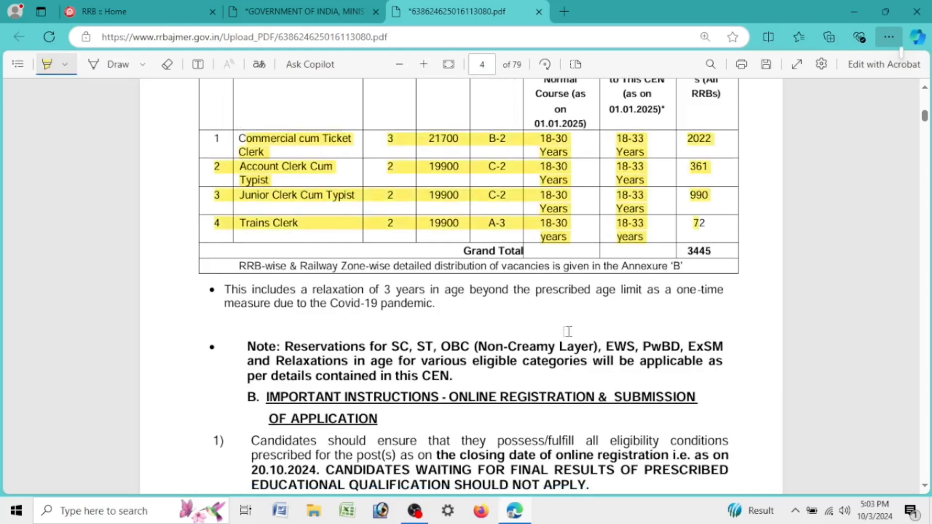
pyautogui.scroll(4, 566, 327)
pyautogui.scroll(-9, 566, 327)
pyautogui.scroll(-15, 569, 323)
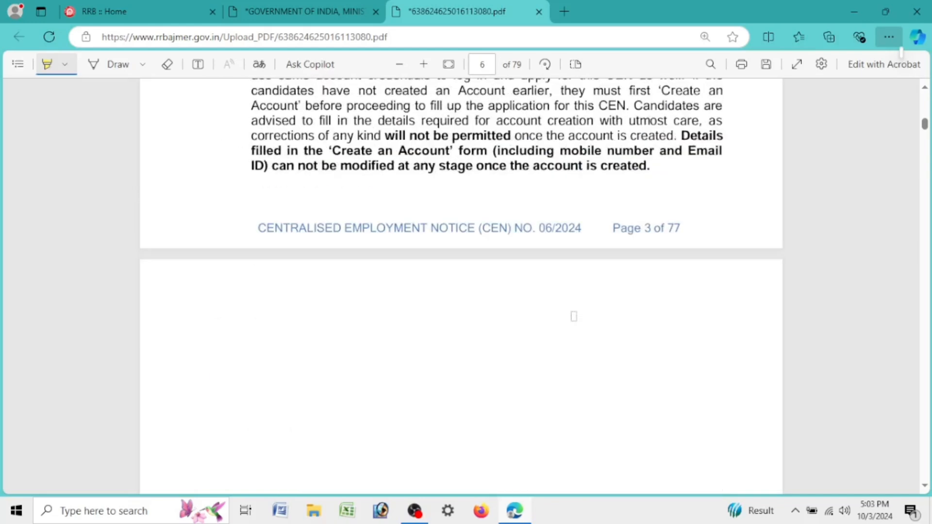
pyautogui.hotkey('ctrl', '1')
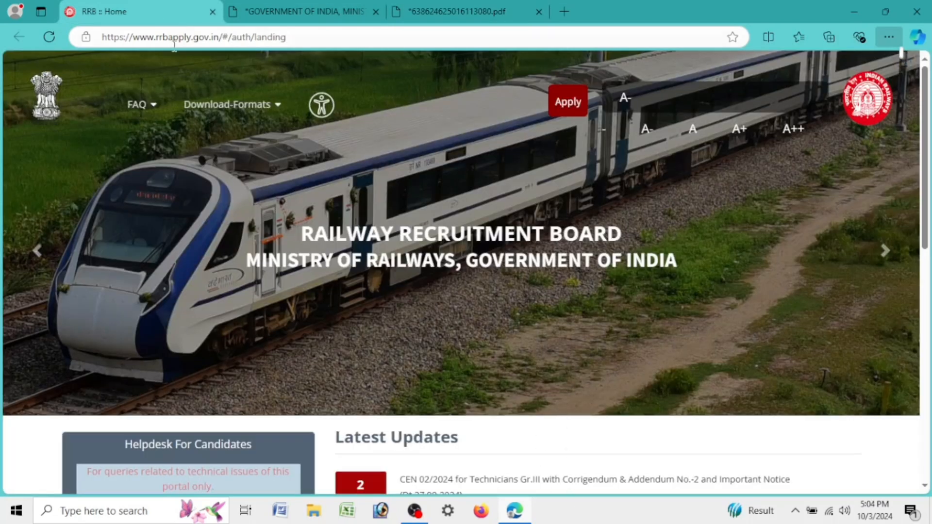
# Step: Choose 'Create An Account' from the red Apply button's menu
pyautogui.click(268, 32)
pyautogui.click(15, 121)
pyautogui.moveTo(573, 93)
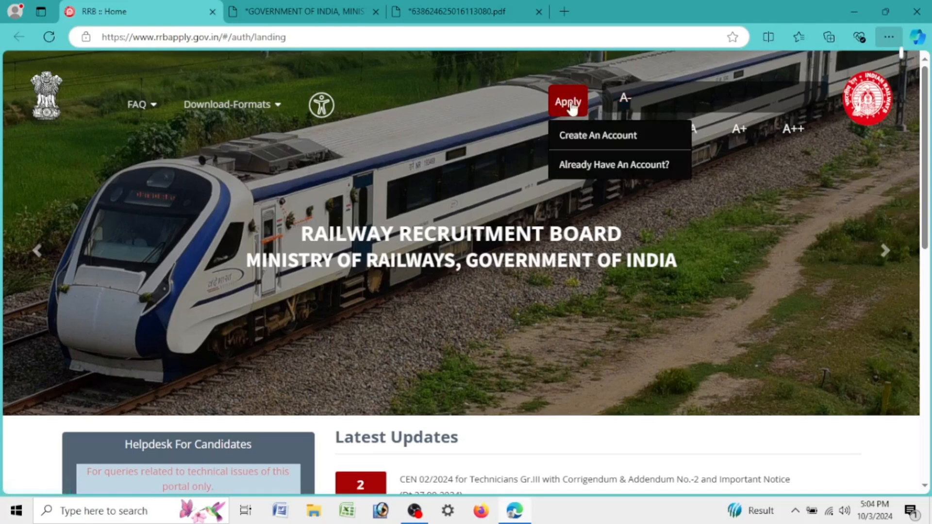
pyautogui.click(577, 139)
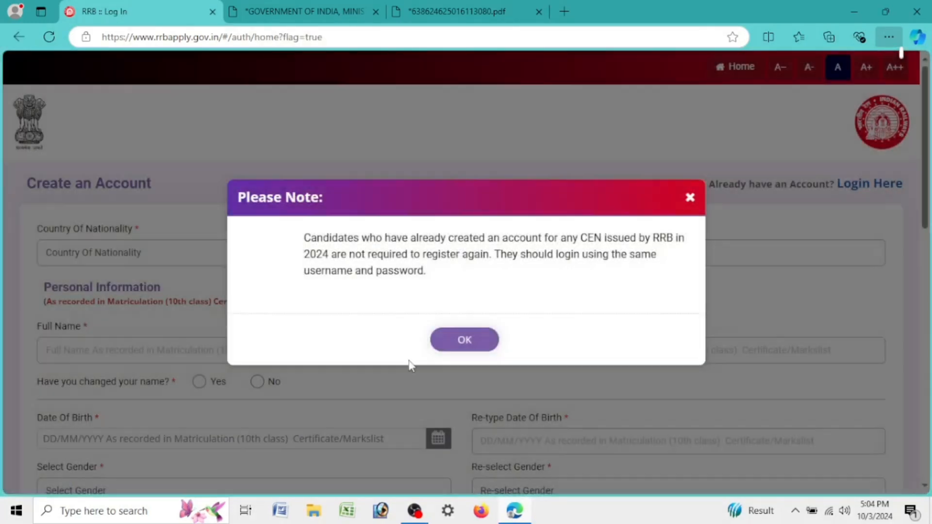
# Step: Dismiss the registration note and set the country of nationality to India
pyautogui.click(480, 350)
pyautogui.click(285, 253)
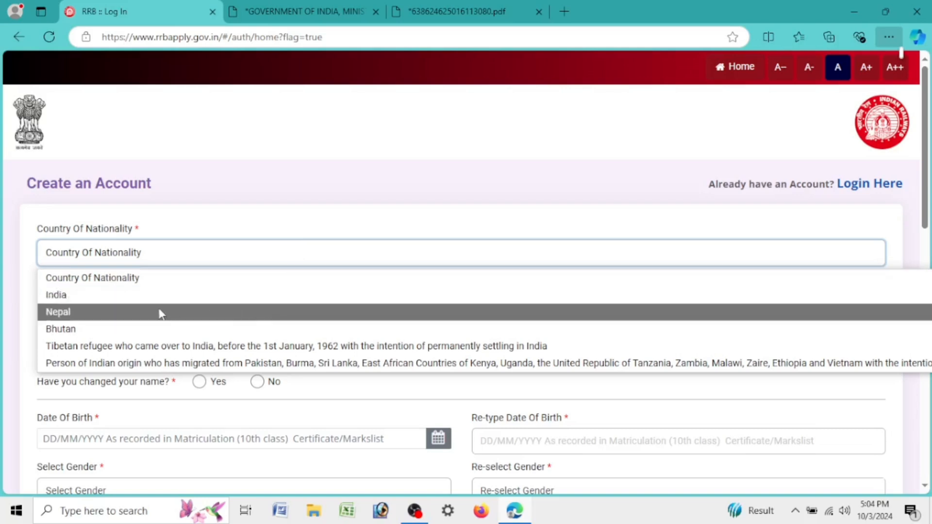
pyautogui.click(62, 299)
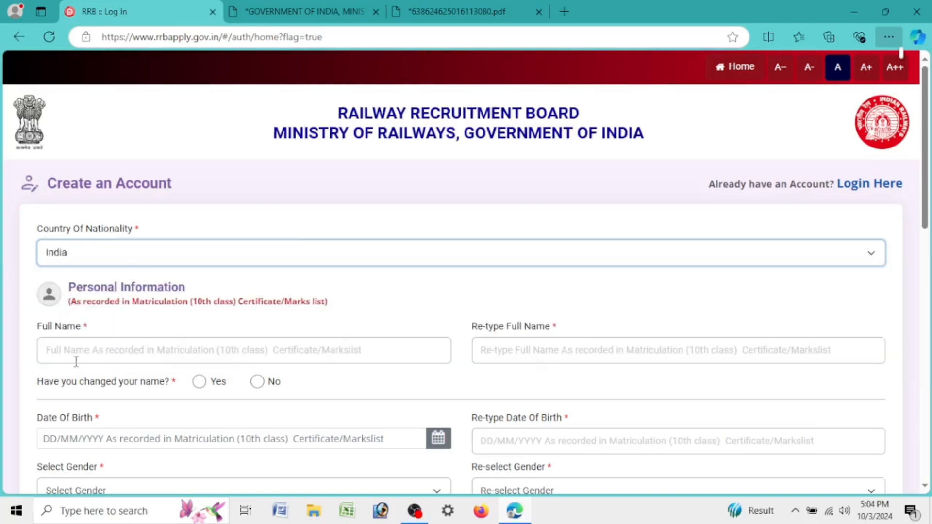
# Step: Enter and re-type the candidate's full name, answering that the name has not changed
pyautogui.click(136, 352)
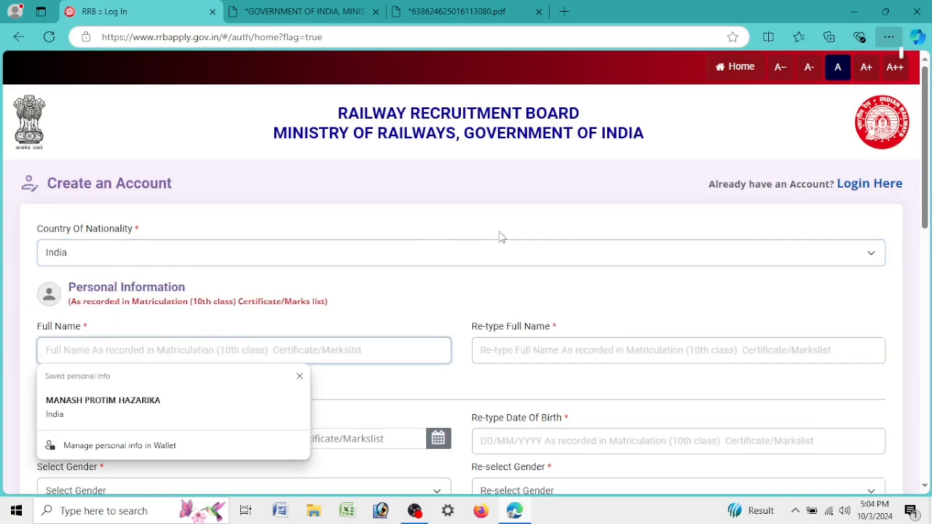
pyautogui.scroll(-3, 503, 237)
pyautogui.click(167, 404)
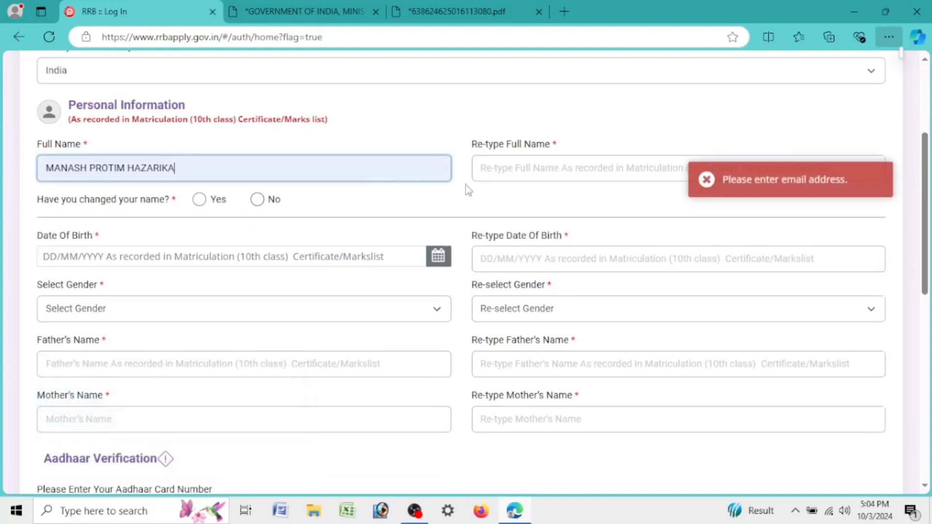
pyautogui.click(521, 165)
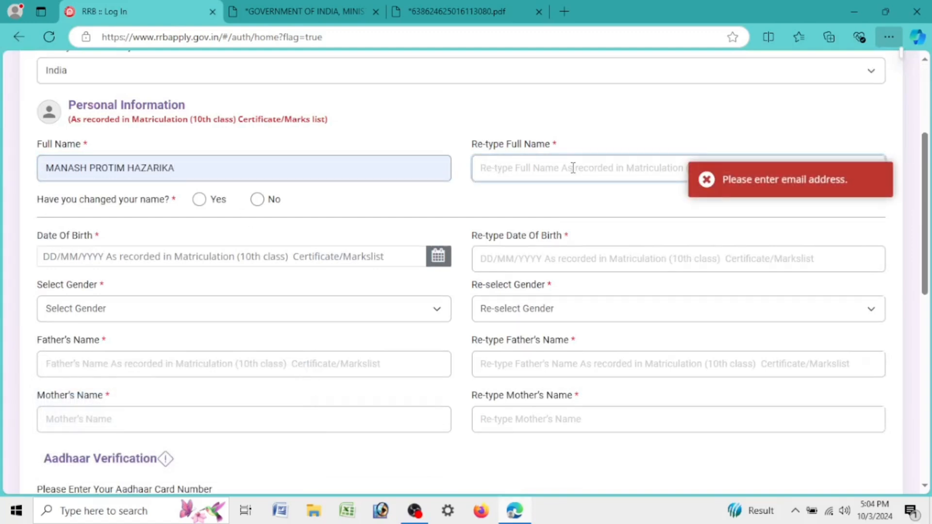
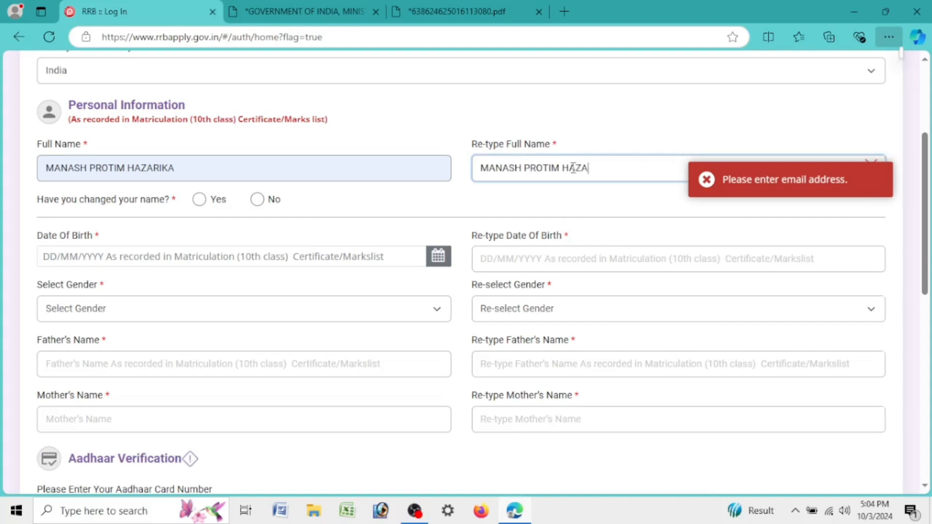
pyautogui.press('Tab')
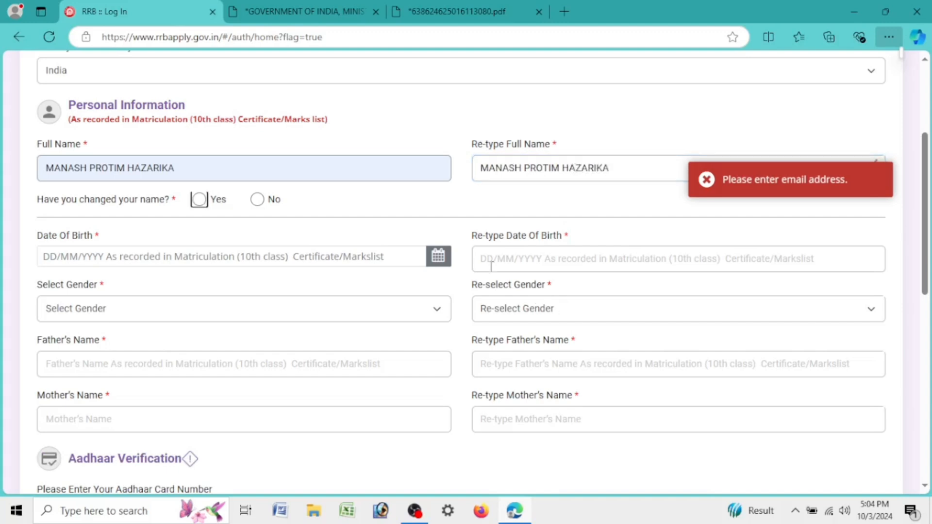
pyautogui.click(272, 200)
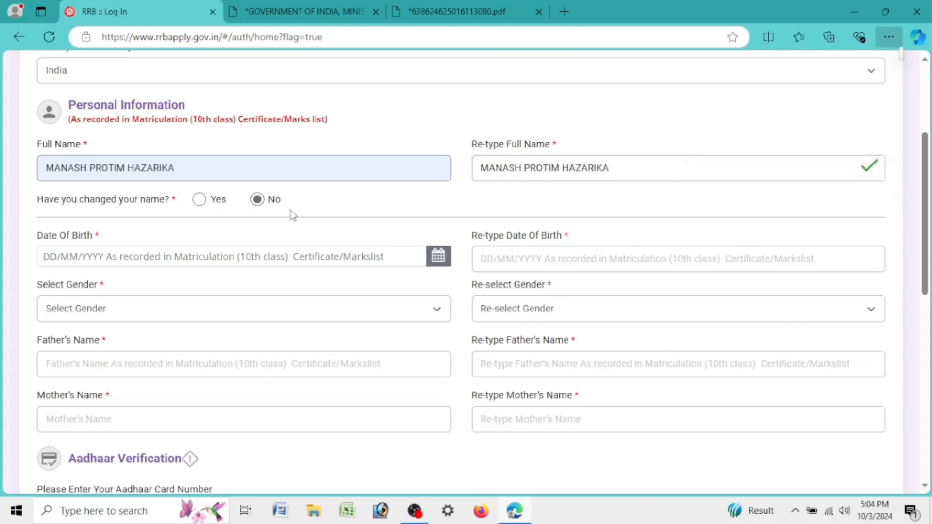
pyautogui.click(437, 257)
pyautogui.click(128, 76)
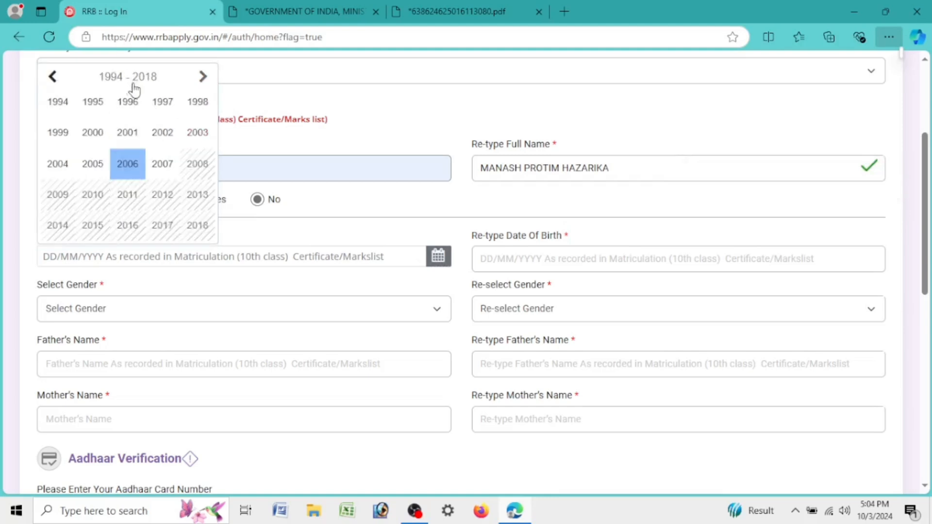
pyautogui.click(128, 132)
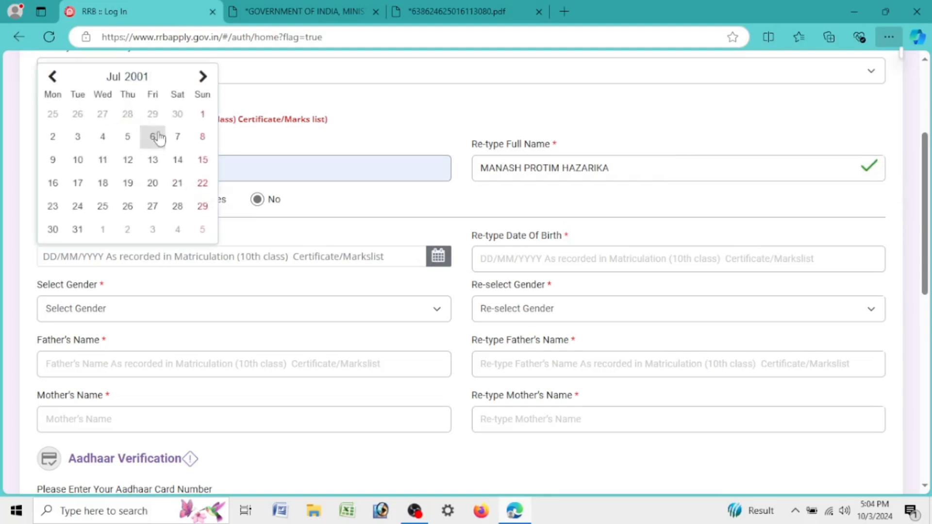
pyautogui.click(109, 82)
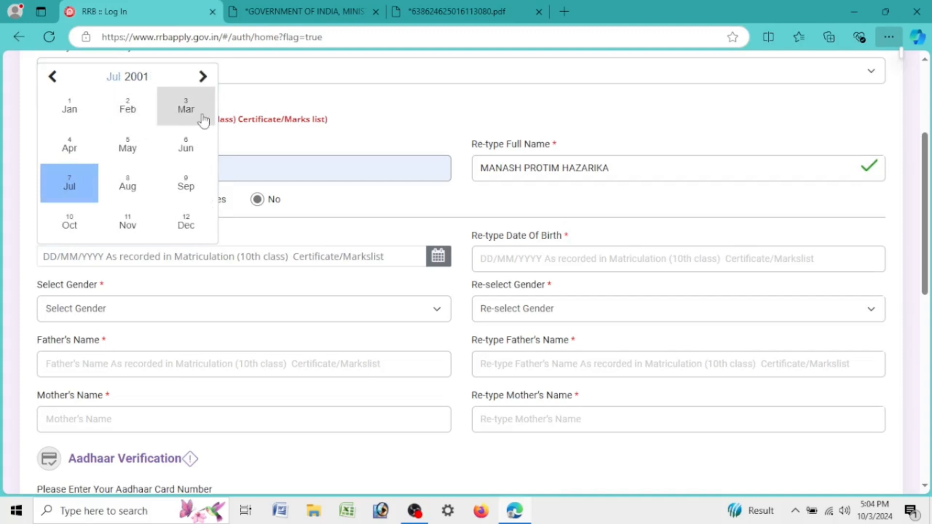
pyautogui.click(186, 117)
pyautogui.click(78, 160)
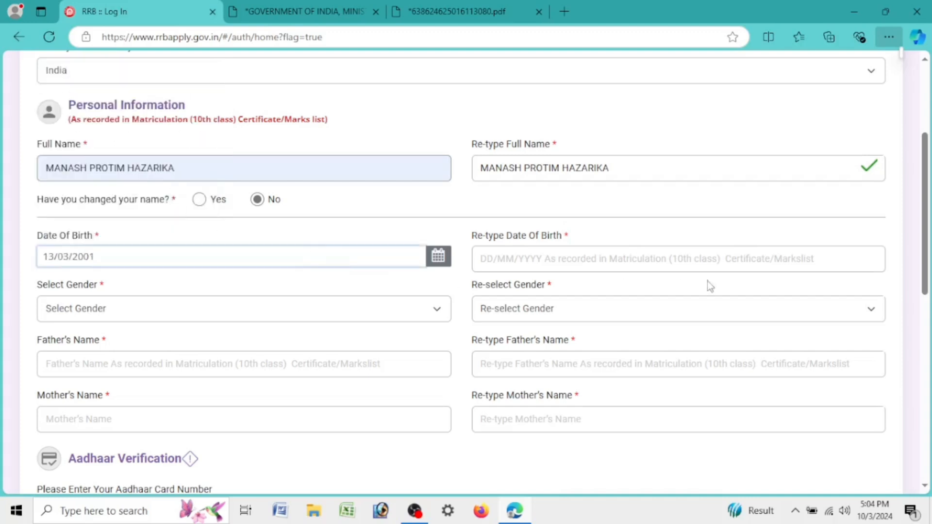
pyautogui.click(611, 263)
pyautogui.write('13')
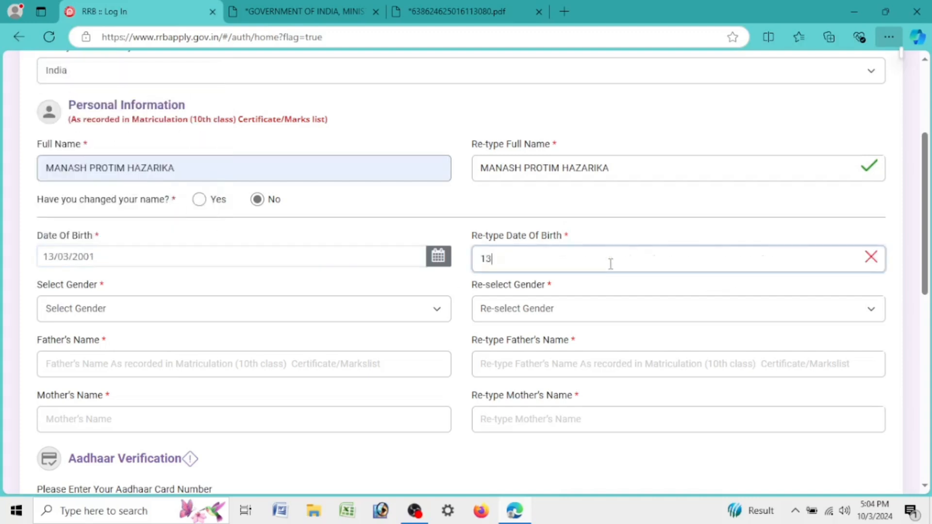
pyautogui.press('BackSpace')
# Step: Set the gender to Male in both Select Gender and Re-select Gender
pyautogui.click(324, 302)
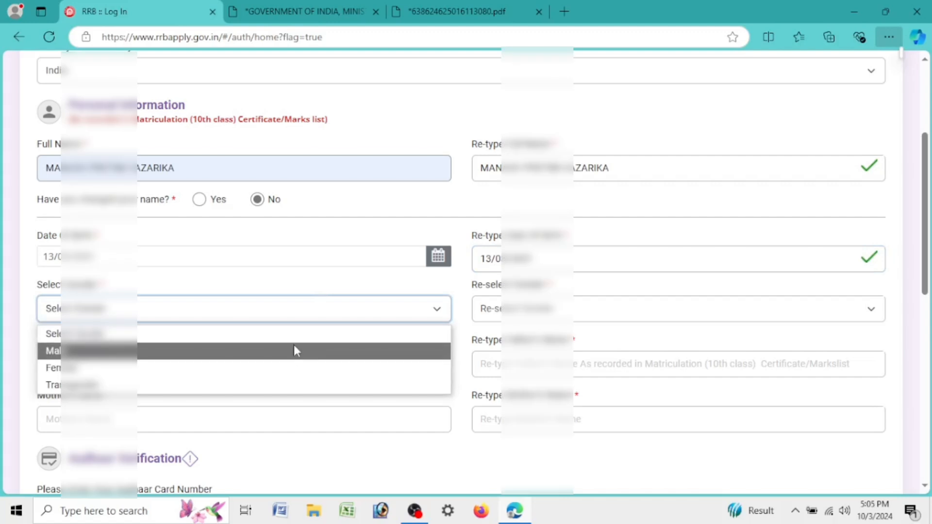
pyautogui.click(286, 353)
pyautogui.click(495, 313)
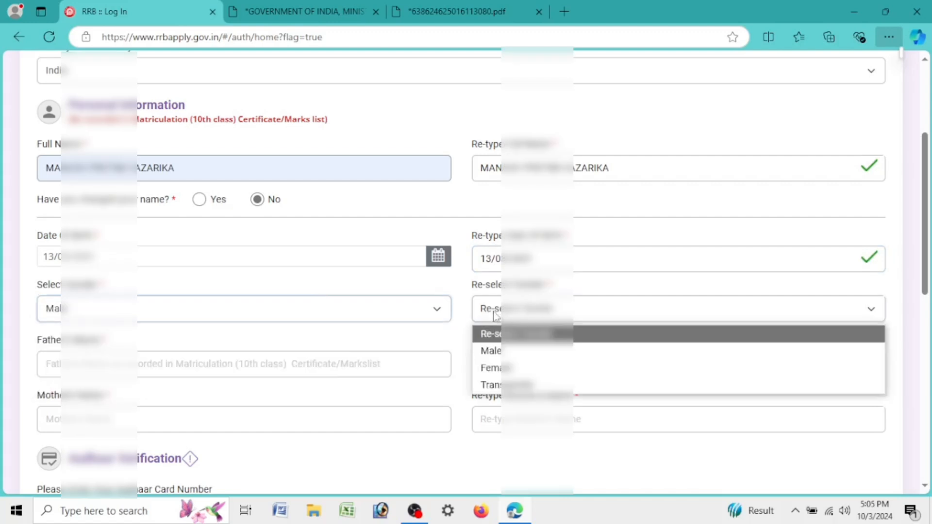
pyautogui.click(495, 351)
# Step: Enter the father's name and mother's name, each re-typed in its confirmation field
pyautogui.click(265, 365)
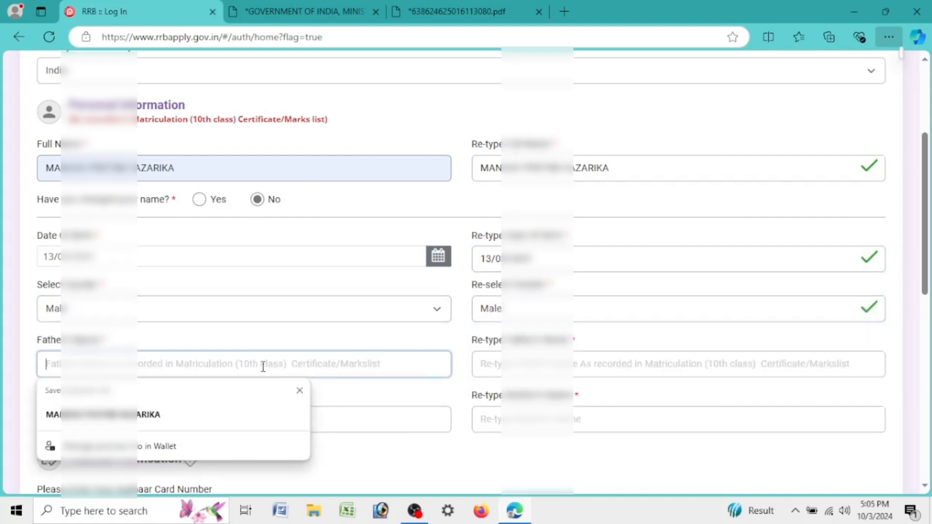
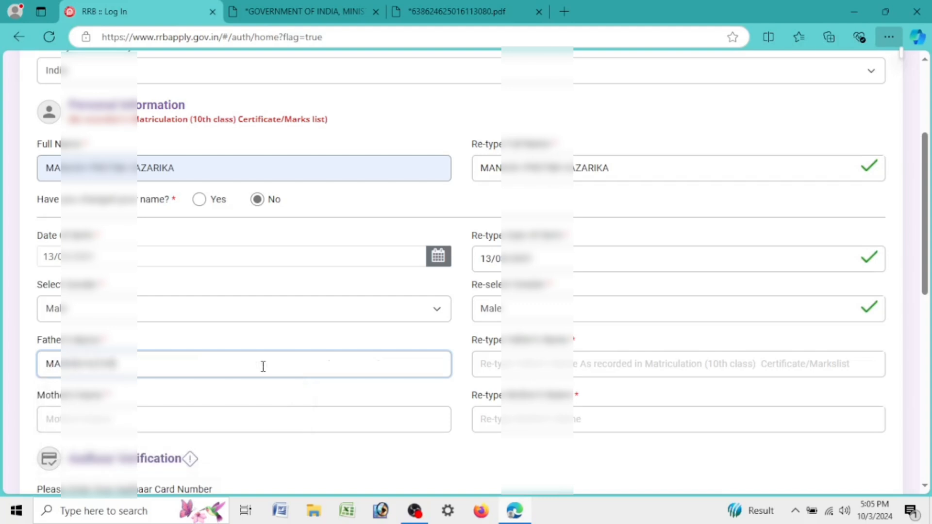
pyautogui.press('Tab')
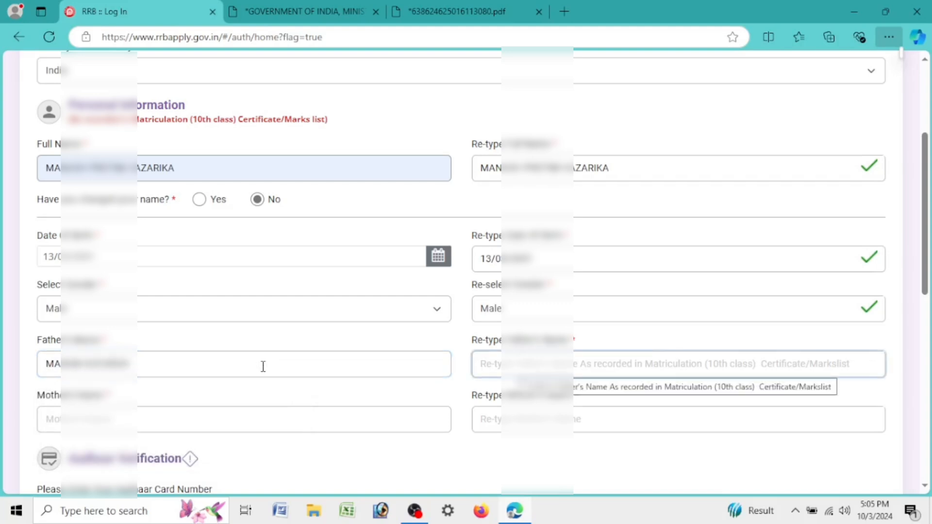
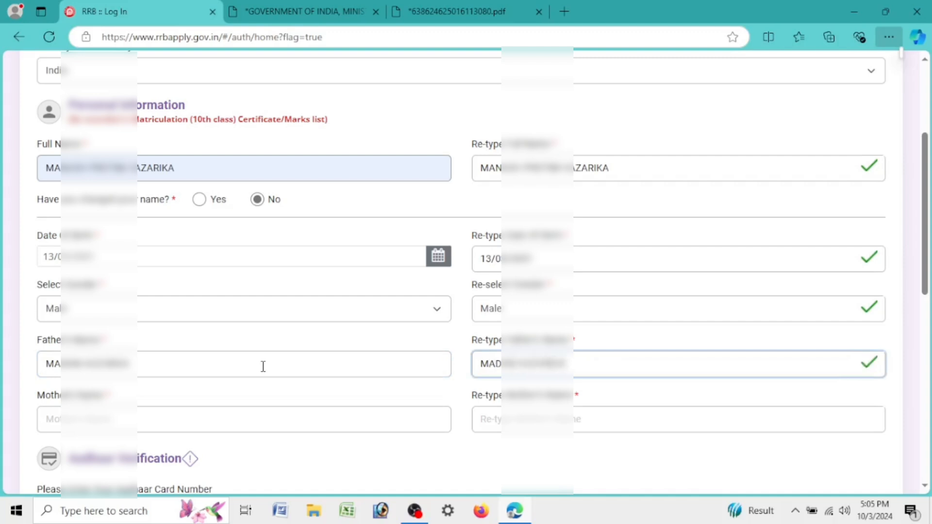
pyautogui.press('Tab')
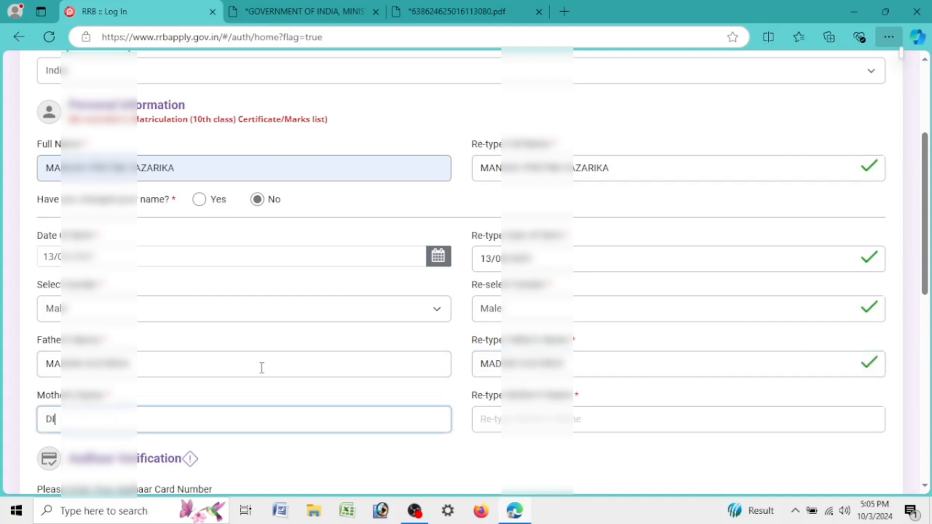
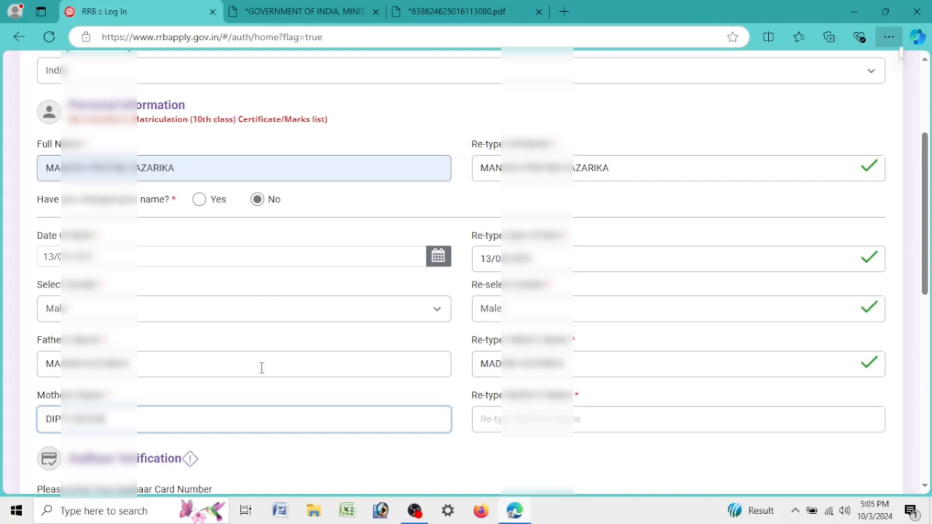
pyautogui.press('Tab')
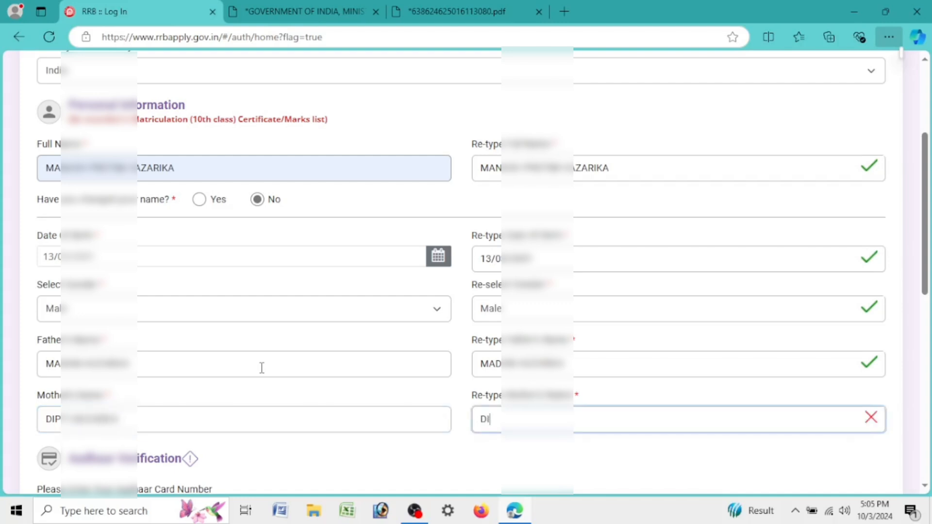
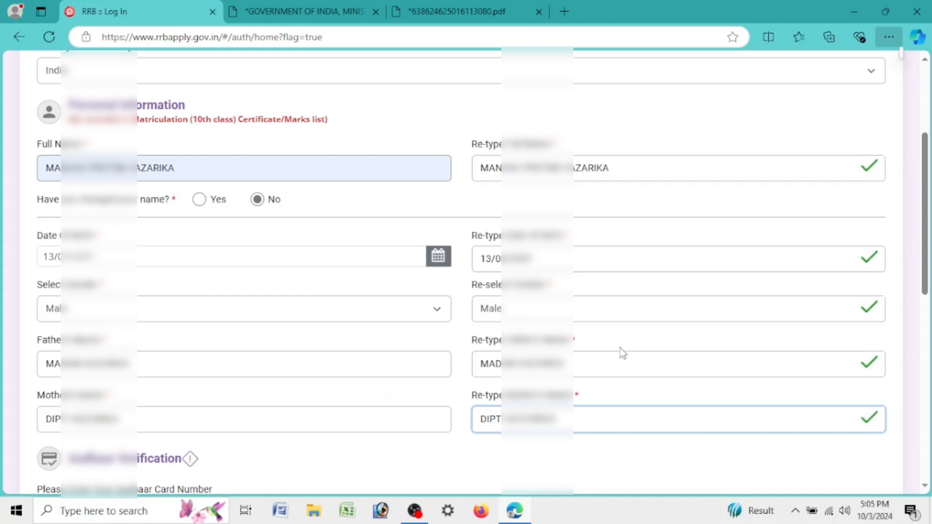
# Step: Scroll down to Aadhaar Verification and focus the Aadhaar card number field
pyautogui.scroll(-3, 619, 347)
pyautogui.scroll(-3, 445, 306)
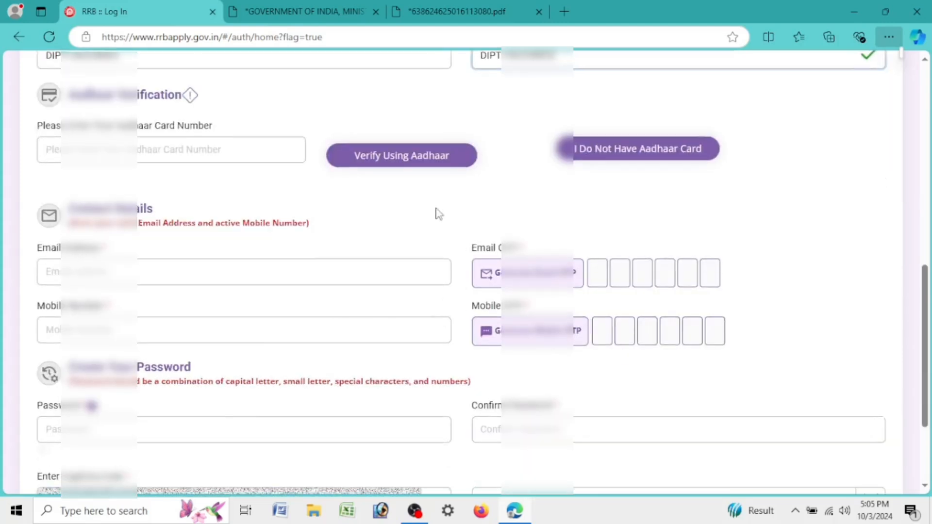
pyautogui.click(198, 154)
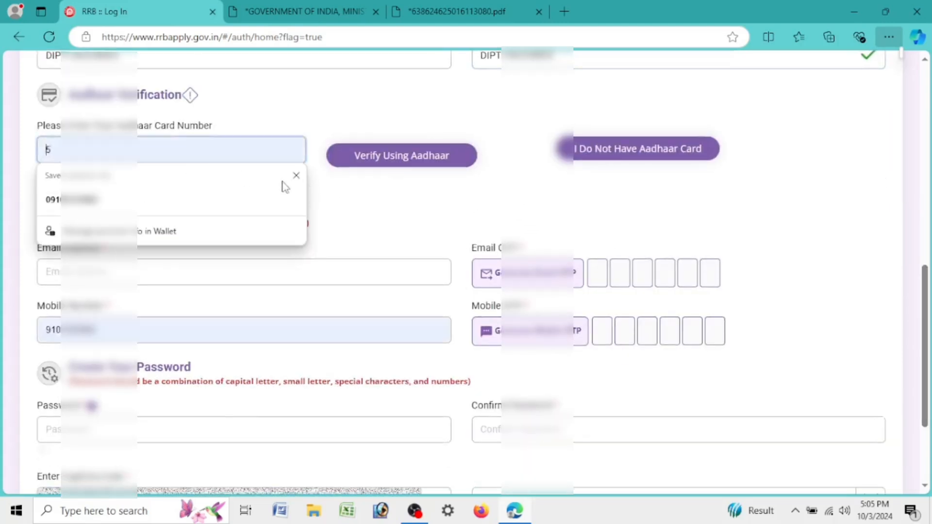
pyautogui.click(296, 176)
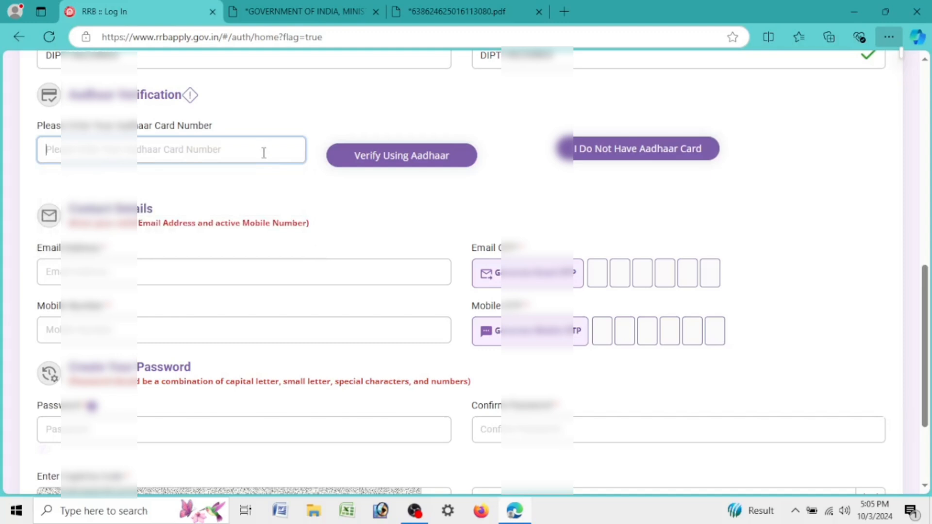
# Step: Enter the Aadhaar number and verify it, ticking the matching-details and consent checkboxes
pyautogui.write('****')
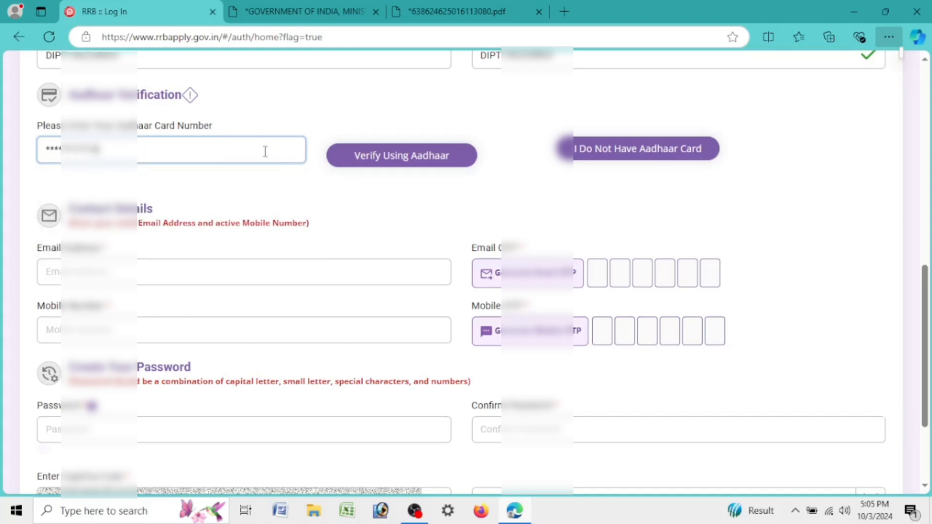
pyautogui.click(436, 156)
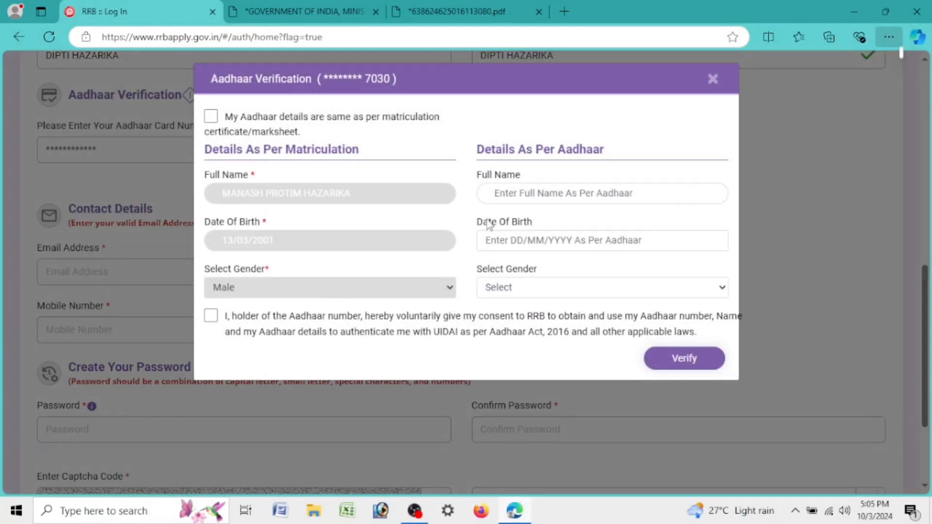
pyautogui.click(210, 116)
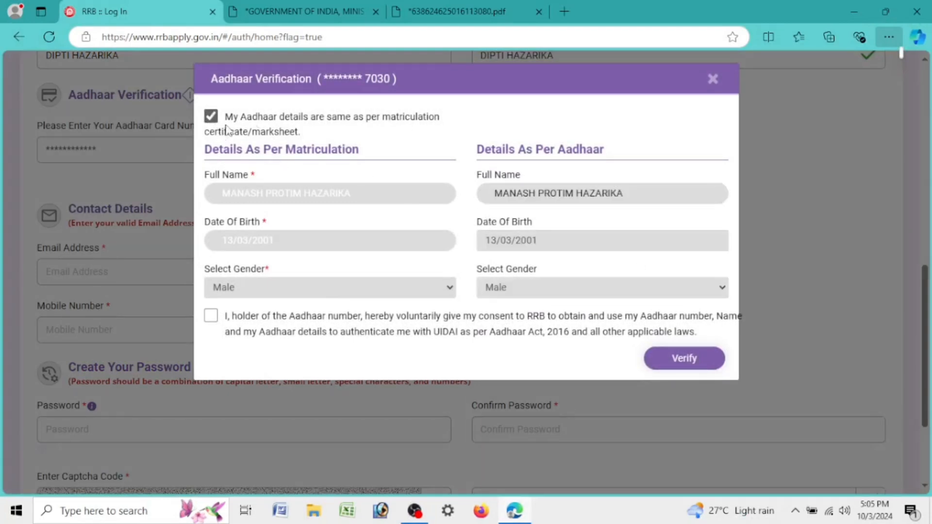
pyautogui.click(211, 315)
pyautogui.click(693, 364)
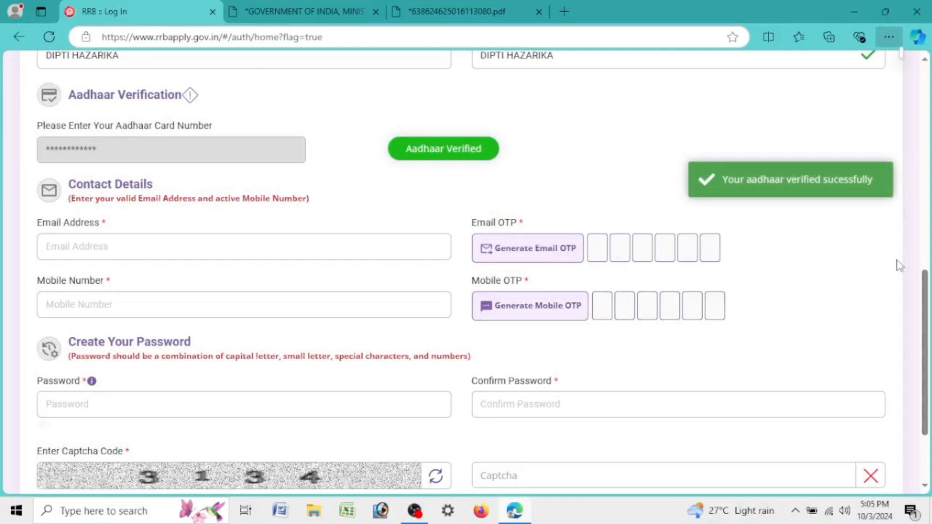
# Step: Enter the candidate's e-mail address and generate the e-mail OTP
pyautogui.scroll(-3, 899, 266)
pyautogui.click(199, 144)
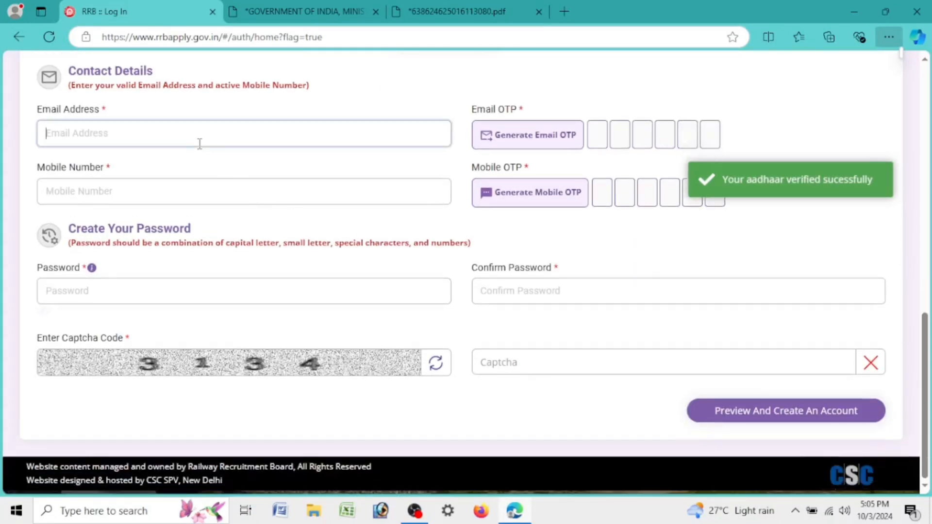
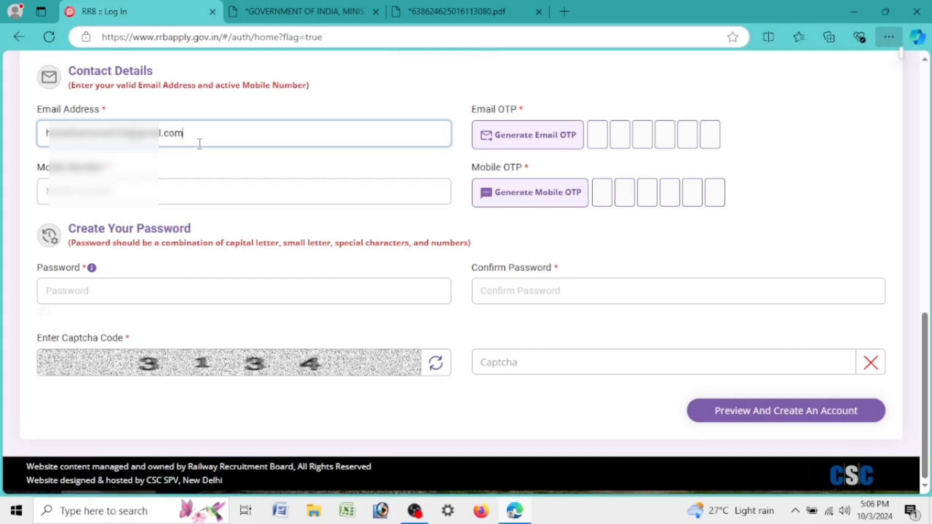
pyautogui.click(537, 141)
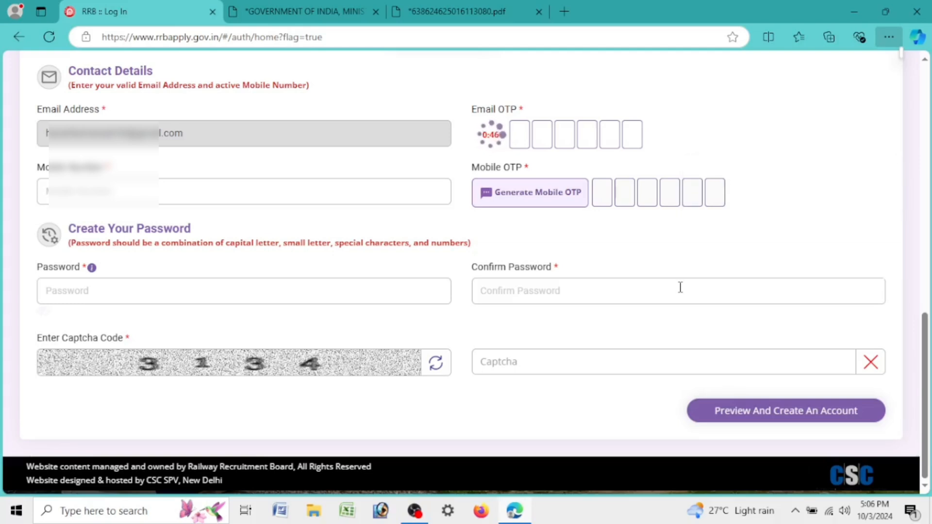
# Step: Set the account password and re-enter it in Confirm Password
pyautogui.write('•••••••')
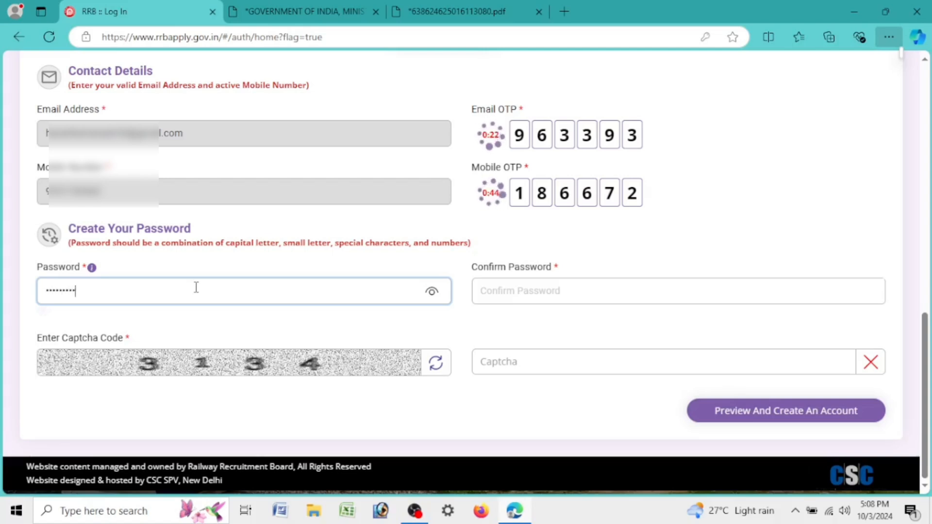
pyautogui.press('Tab')
pyautogui.write('••••')
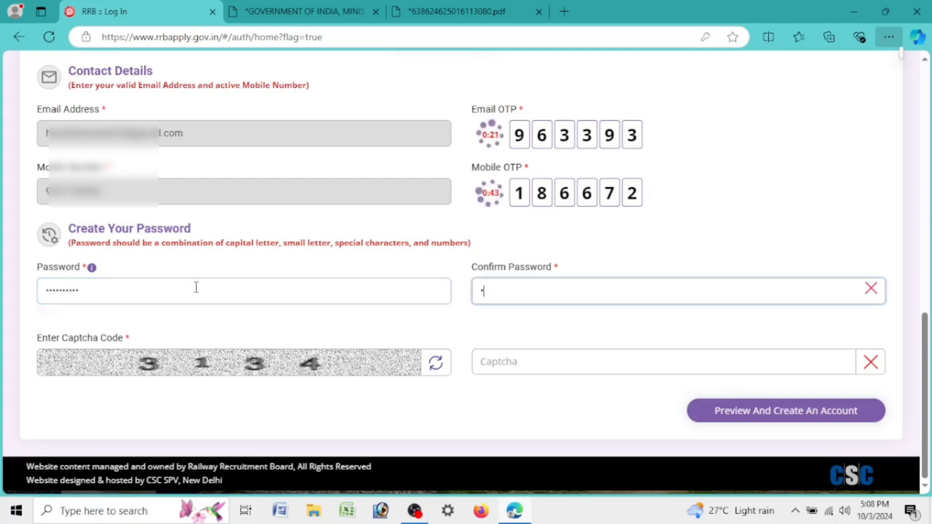
pyautogui.write('••••••')
pyautogui.click(585, 360)
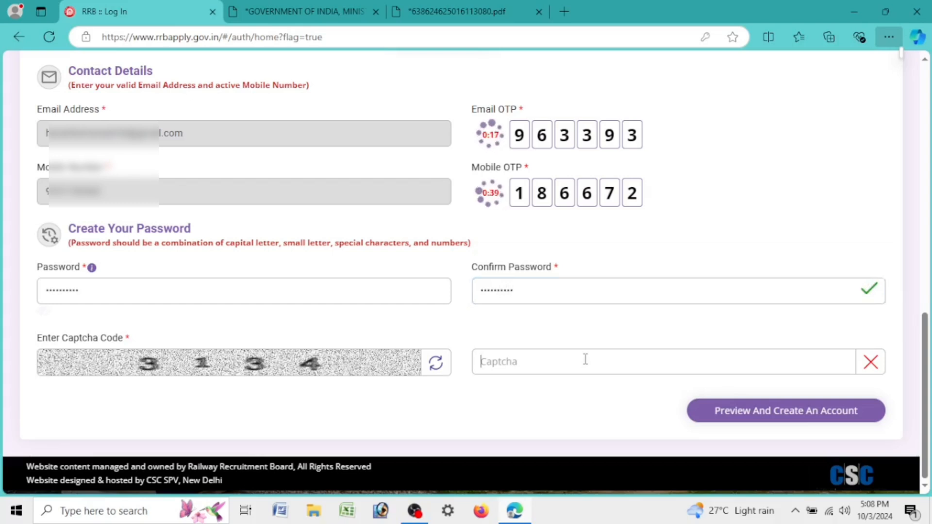
# Step: Enter captcha 3134, confirm the re-checked account details and create the account
pyautogui.write('3134')
pyautogui.click(753, 413)
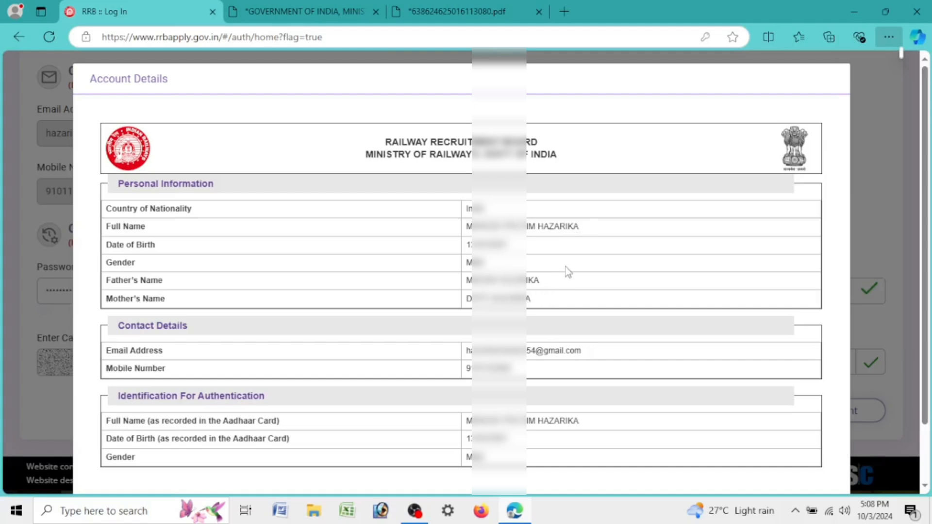
pyautogui.scroll(-2, 566, 267)
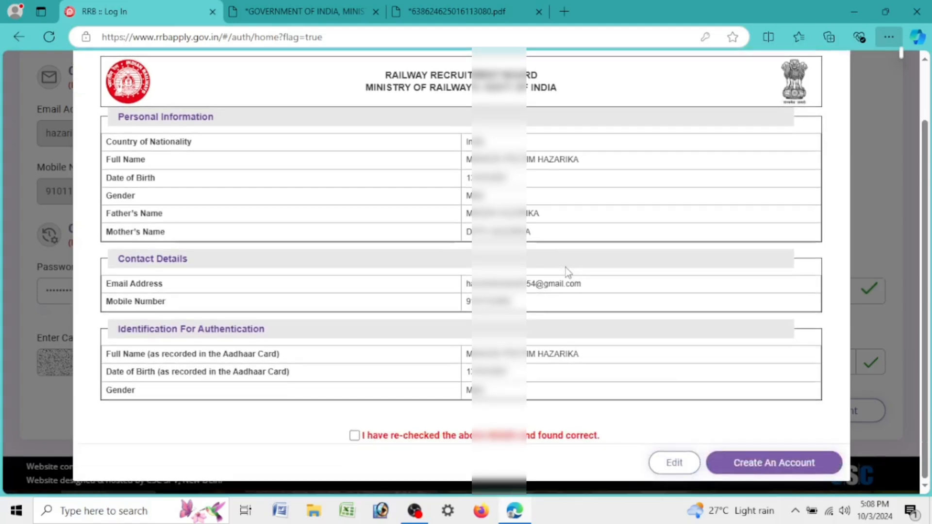
pyautogui.click(354, 435)
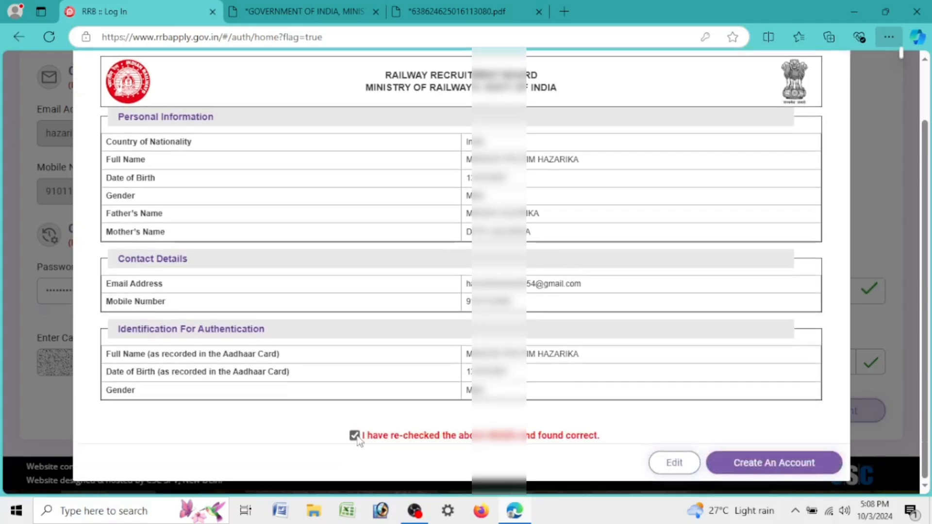
pyautogui.click(793, 469)
pyautogui.click(454, 347)
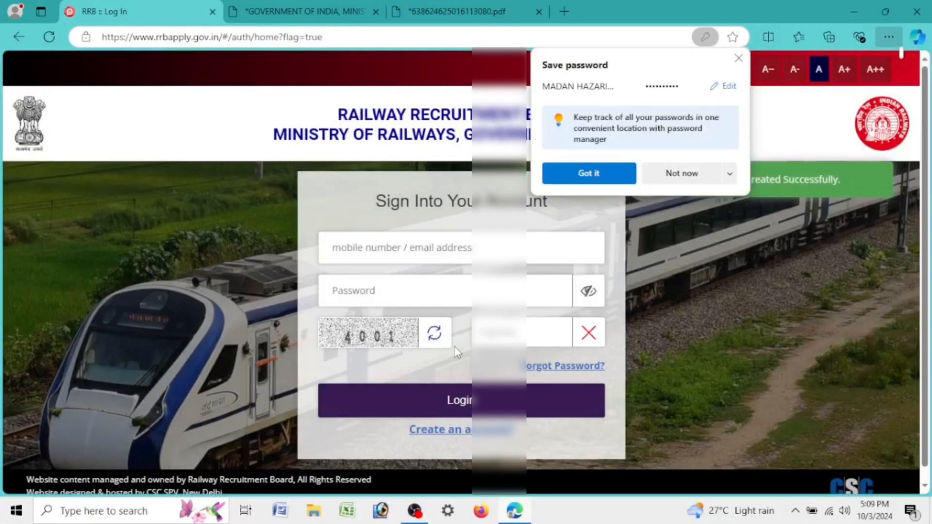
pyautogui.click(589, 178)
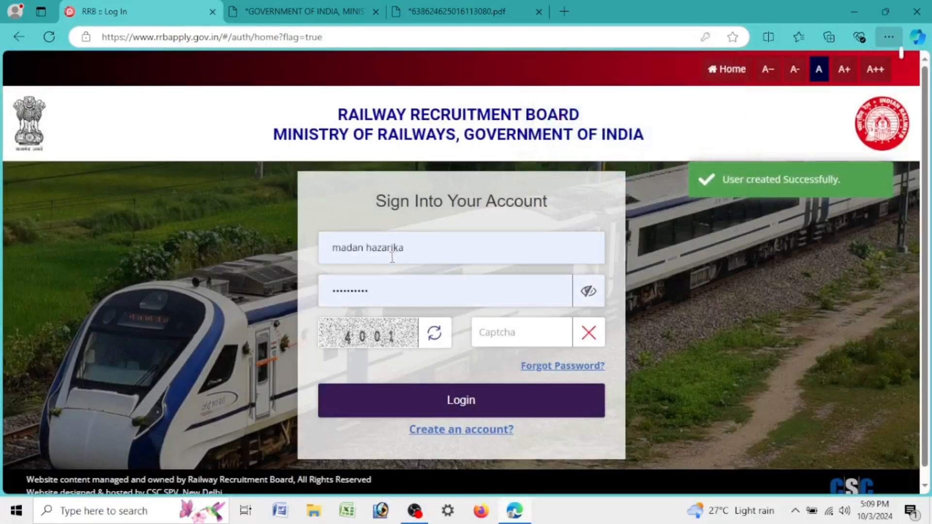
# Step: Log in with the registered mobile number as username, declining Edge's password save
pyautogui.click(412, 249)
pyautogui.press('BackSpace')
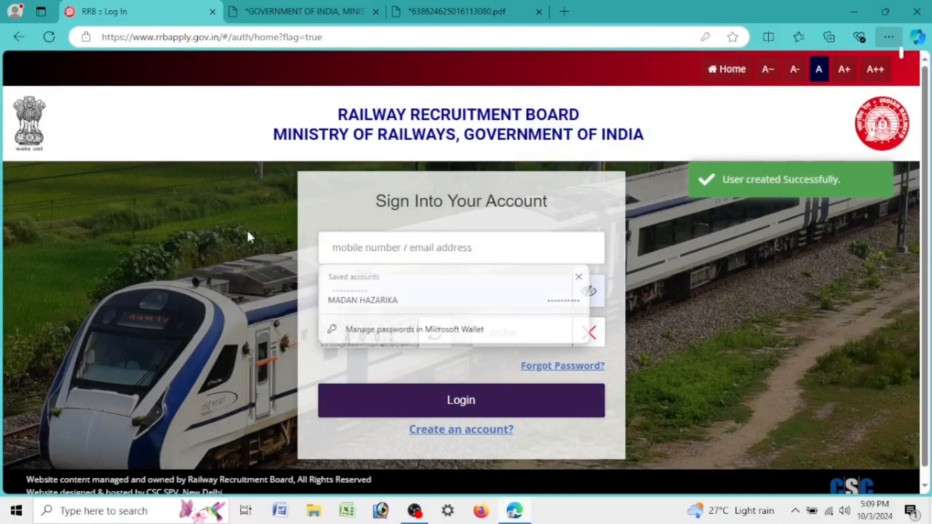
pyautogui.click(452, 256)
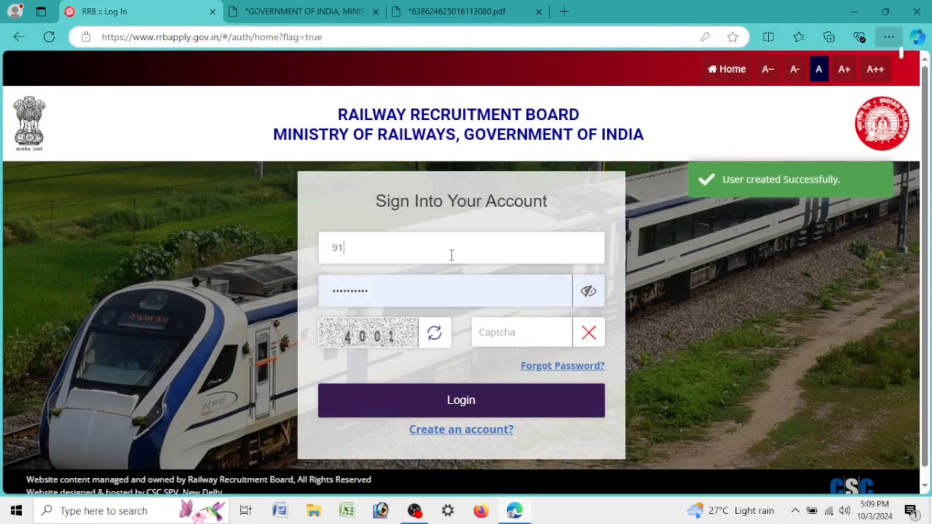
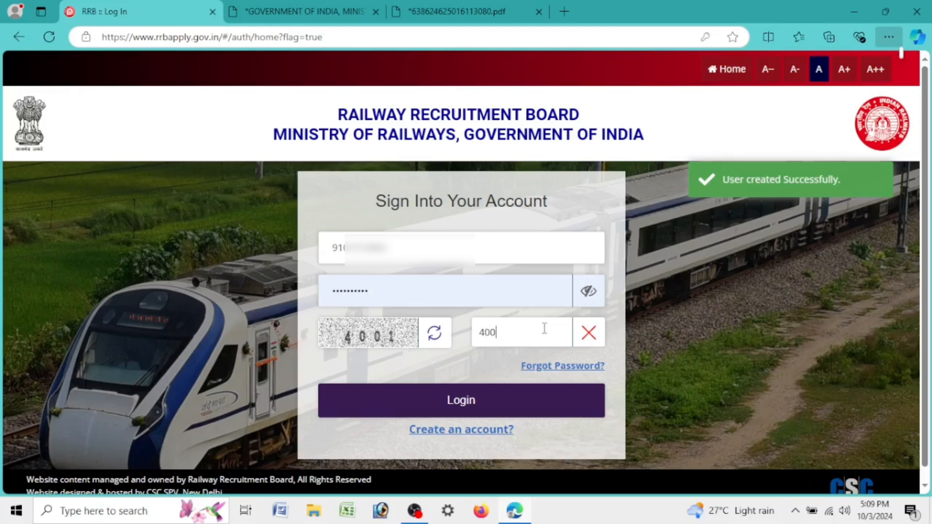
pyautogui.click(539, 402)
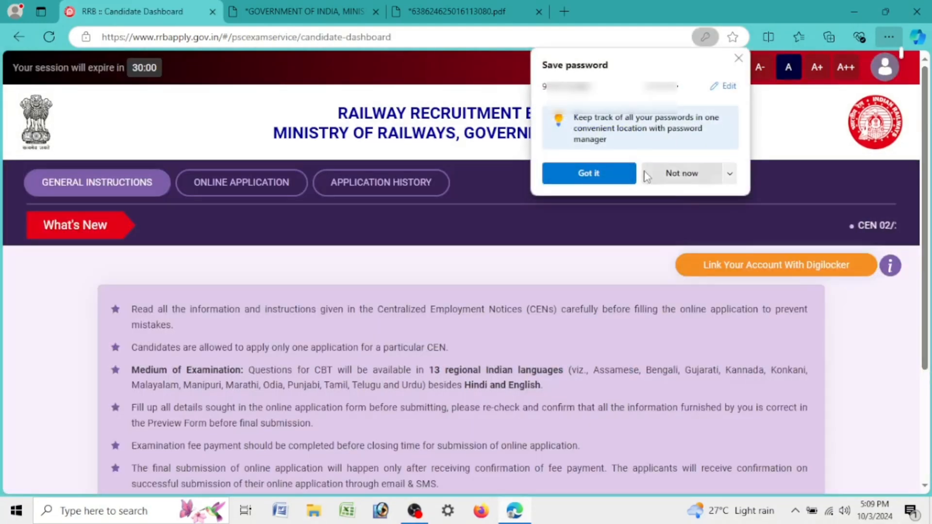
pyautogui.click(653, 174)
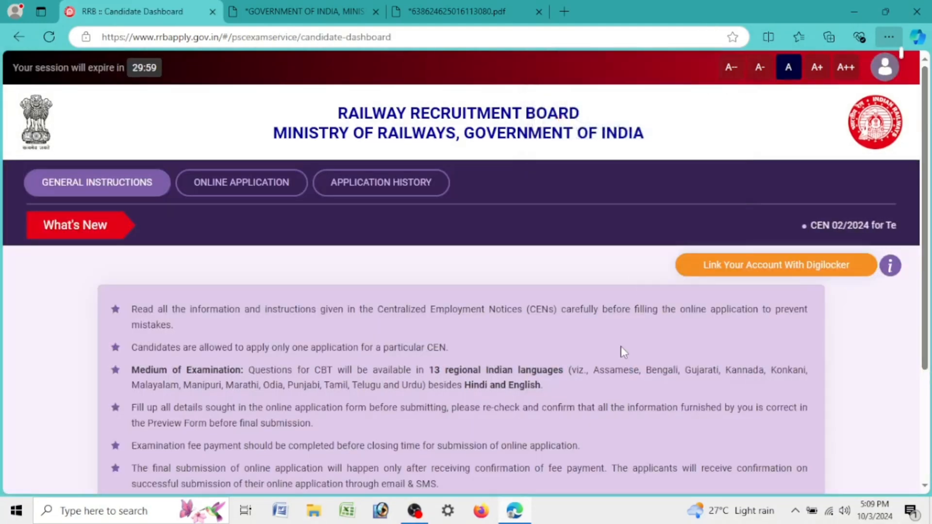
# Step: Open the Online Application section from the dashboard
pyautogui.scroll(-3, 621, 345)
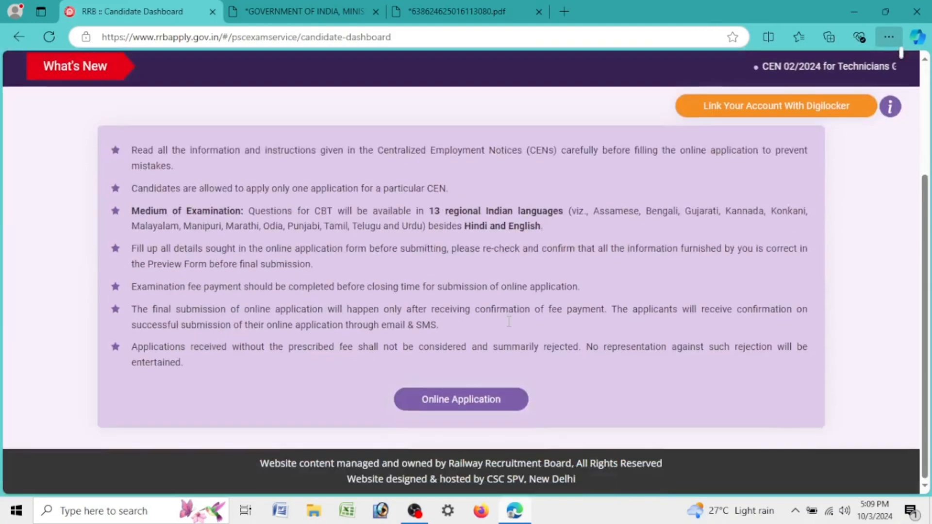
pyautogui.click(442, 402)
pyautogui.scroll(-3, 420, 372)
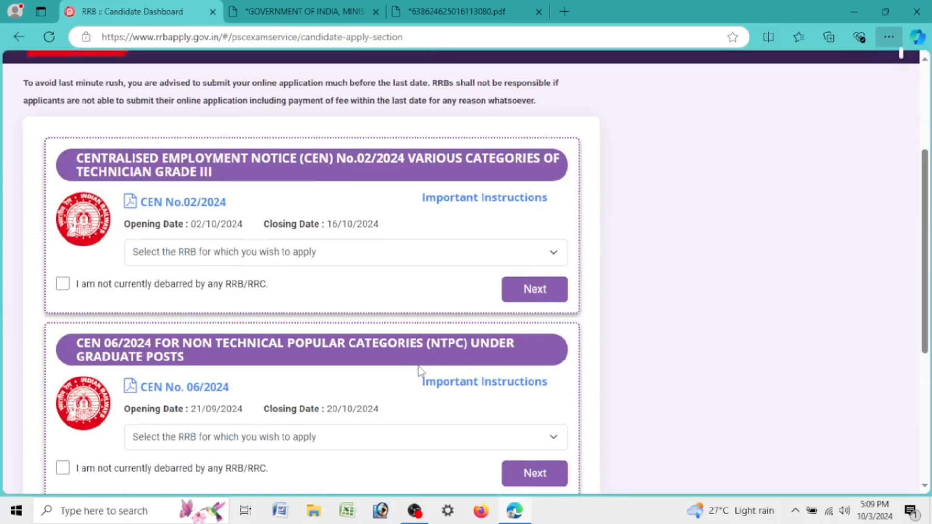
pyautogui.scroll(-5, 419, 372)
pyautogui.scroll(7, 420, 369)
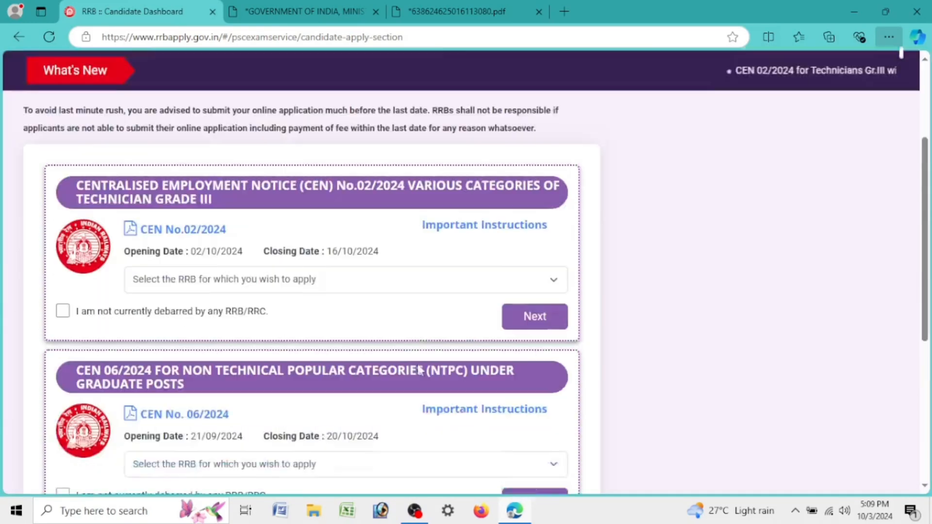
# Step: Review the CEN 02/2024, 06/2024 and 05/2024 notices and check the CEN 06/2024 RRB list
pyautogui.moveTo(78, 253); pyautogui.dragTo(573, 255)
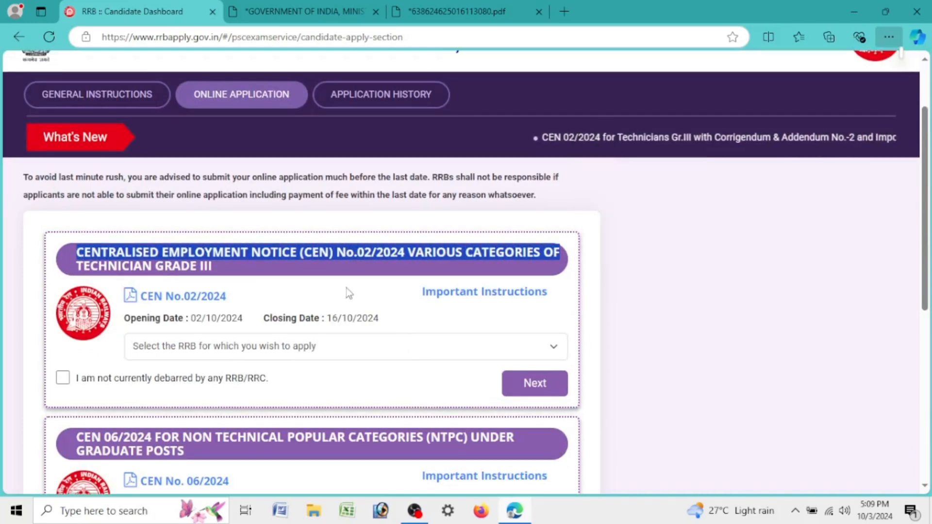
pyautogui.scroll(-3, 416, 399)
pyautogui.scroll(-3, 444, 398)
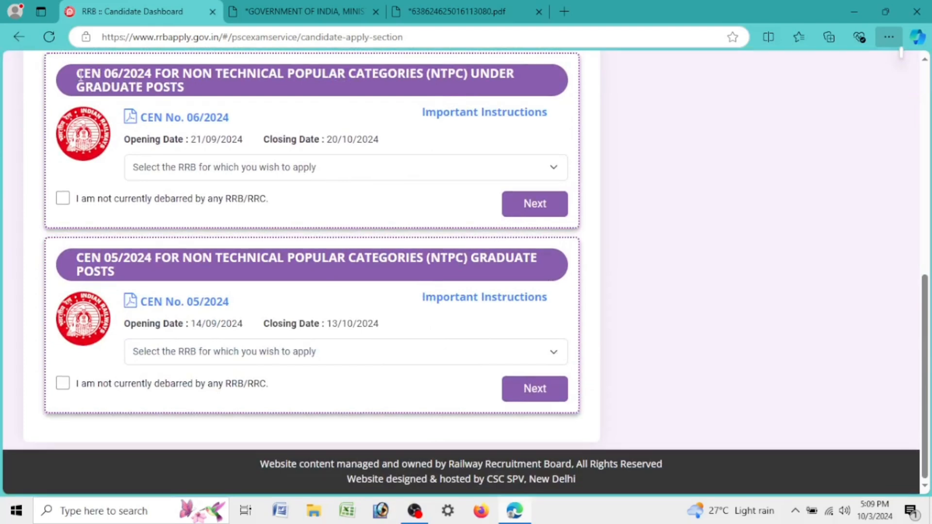
pyautogui.moveTo(77, 73); pyautogui.dragTo(183, 92)
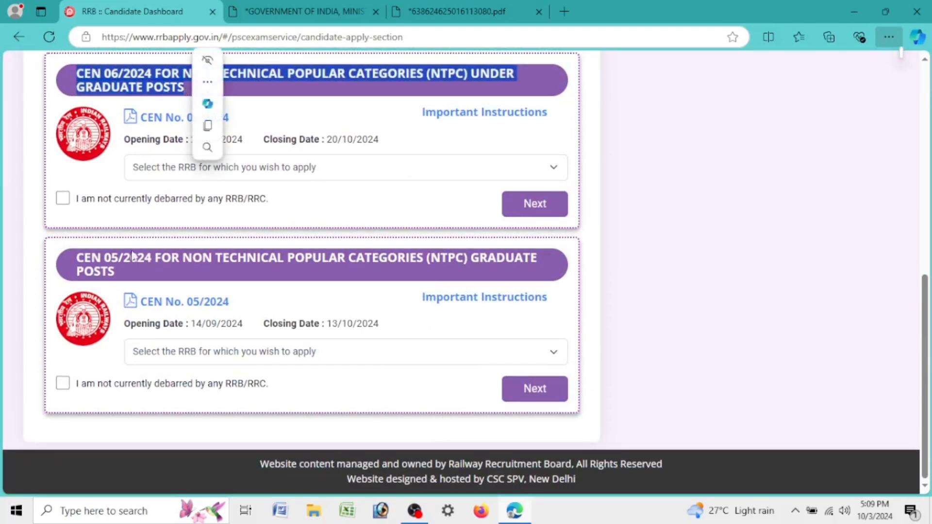
pyautogui.moveTo(70, 267); pyautogui.dragTo(146, 300)
pyautogui.click(125, 266)
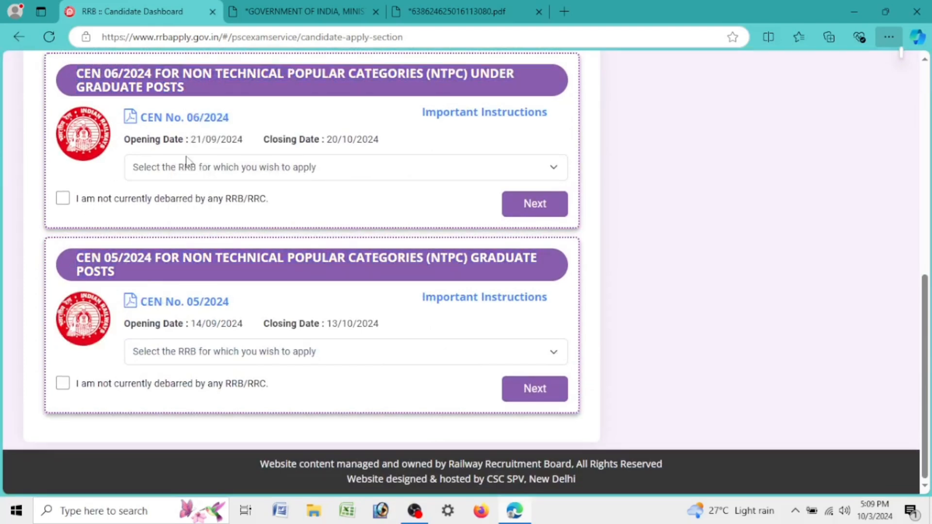
pyautogui.click(193, 167)
pyautogui.click(194, 168)
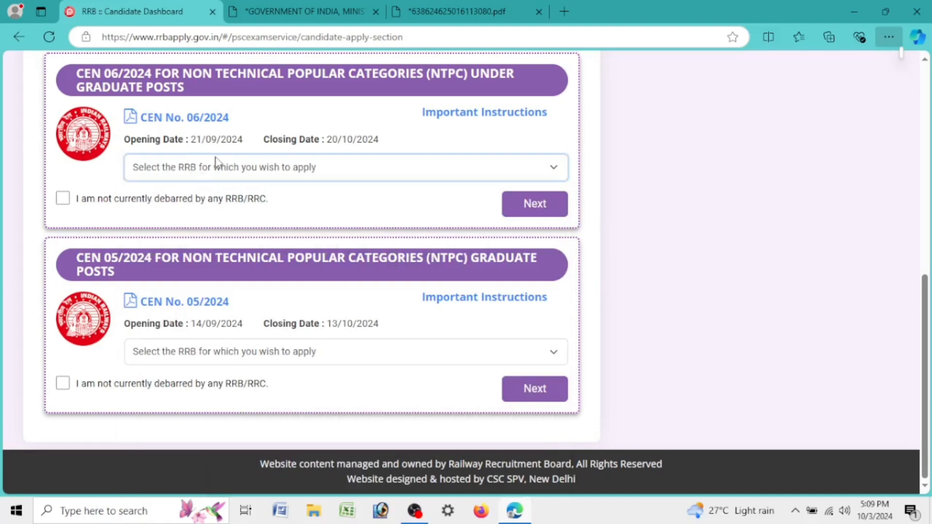
# Step: Choose RRB Guwahati for CEN 06/2024, declare not currently debarred, and proceed with the application
pyautogui.click(216, 163)
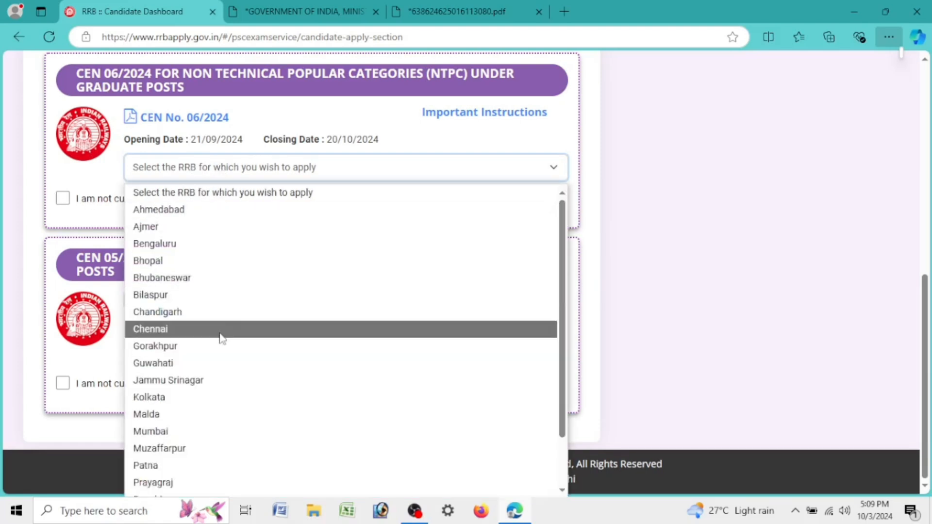
pyautogui.scroll(-1, 222, 383)
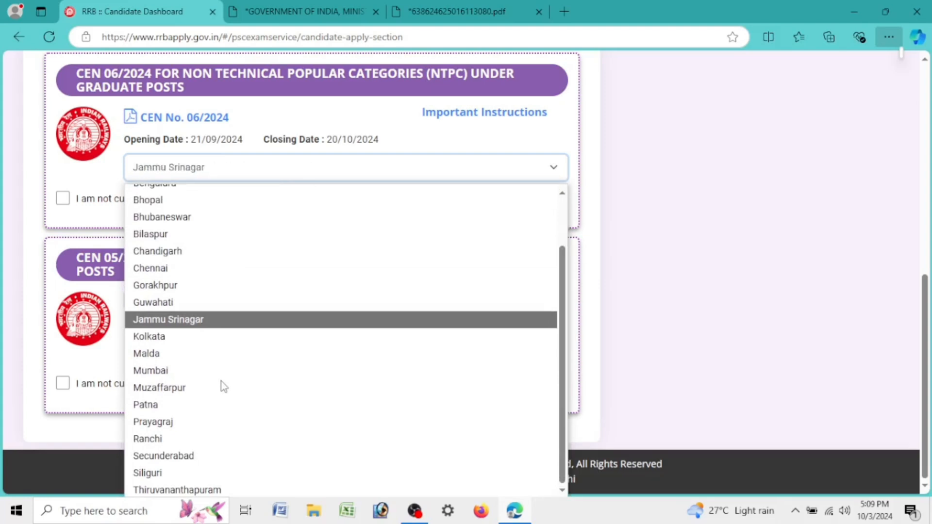
pyautogui.press('Up')
pyautogui.click(199, 302)
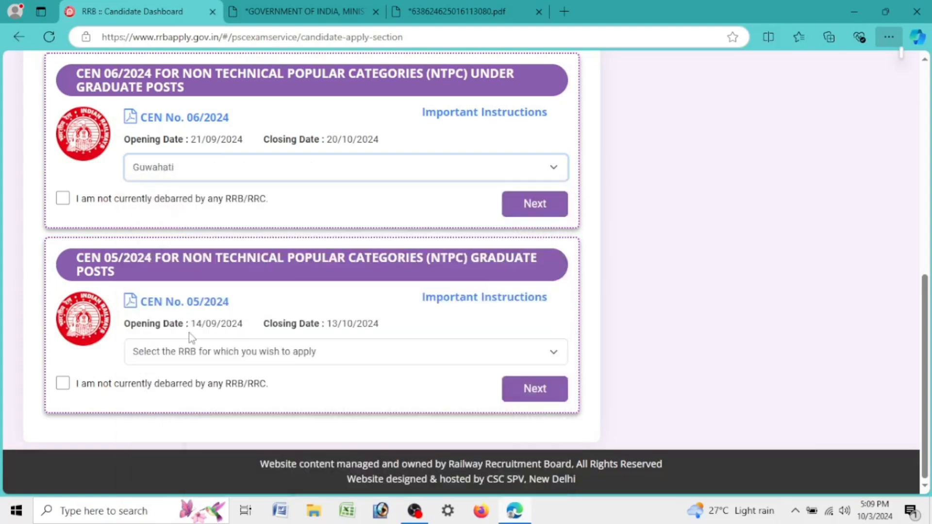
pyautogui.click(349, 179)
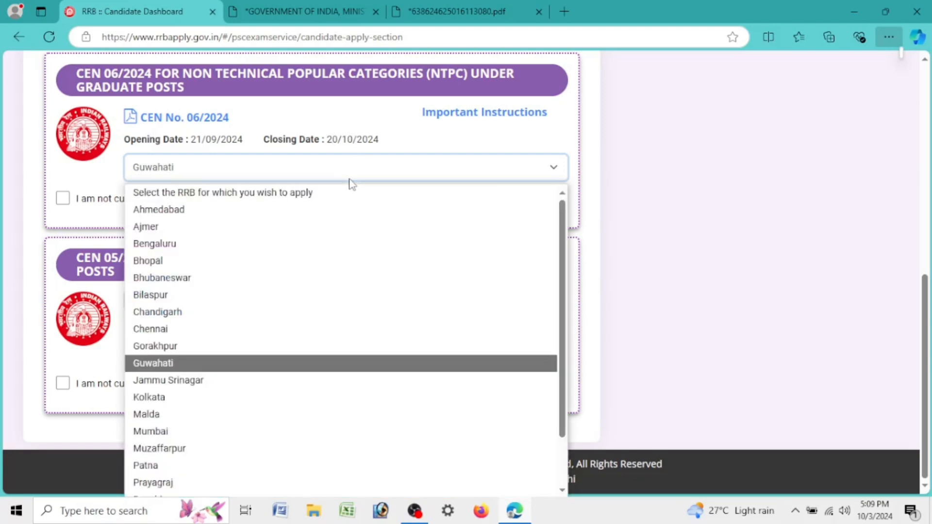
pyautogui.click(351, 182)
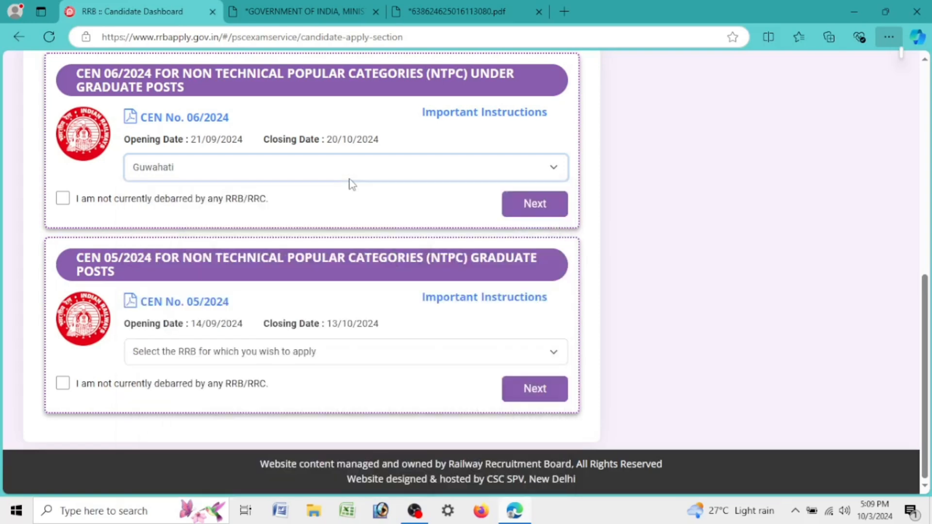
pyautogui.click(63, 198)
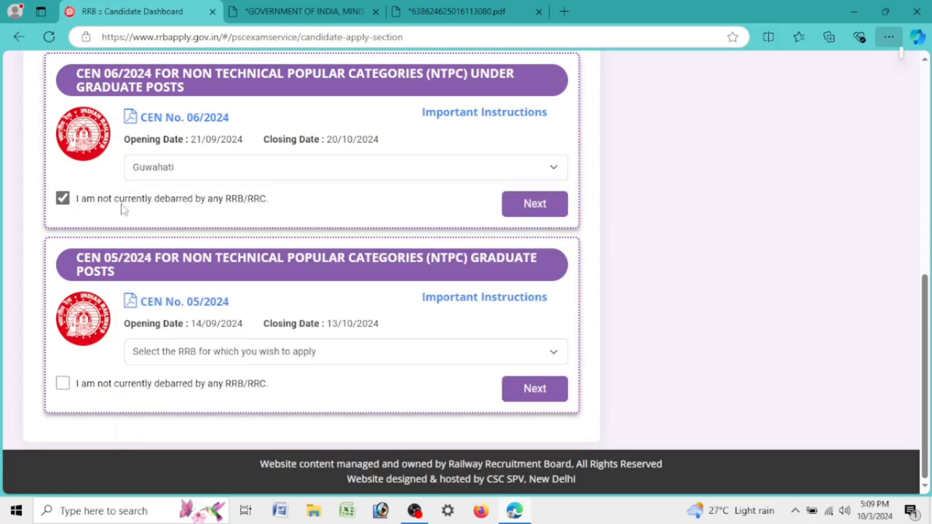
pyautogui.click(563, 208)
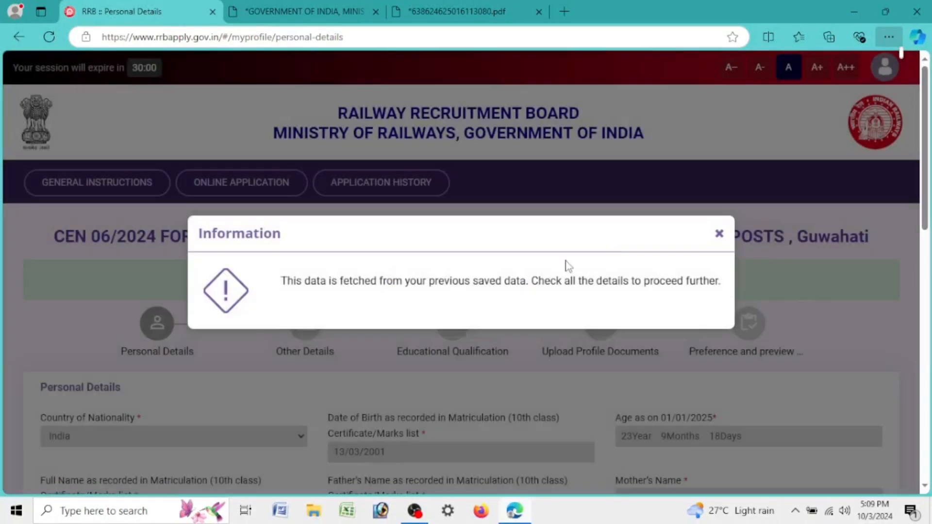
# Step: Dismiss the saved-data notice and set marital status to Unmarried
pyautogui.click(719, 233)
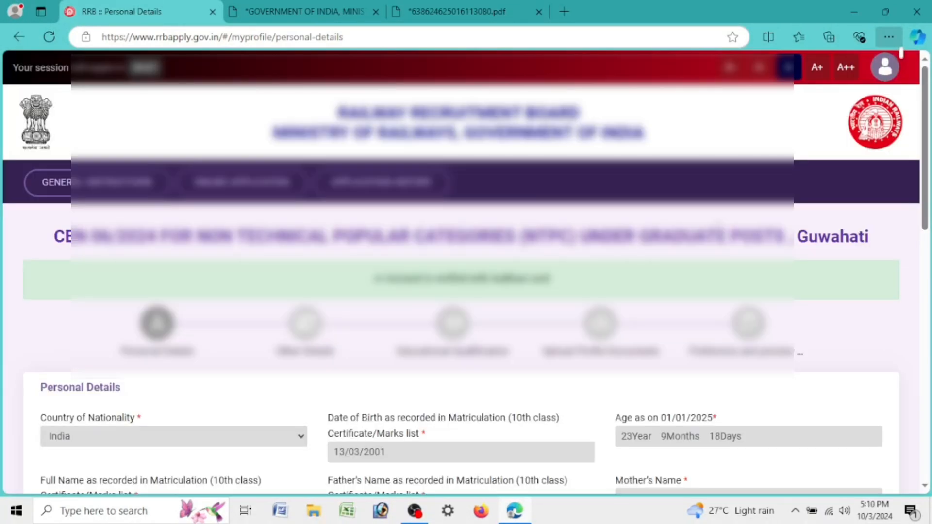
pyautogui.scroll(-7, 722, 234)
pyautogui.scroll(-4, 345, 240)
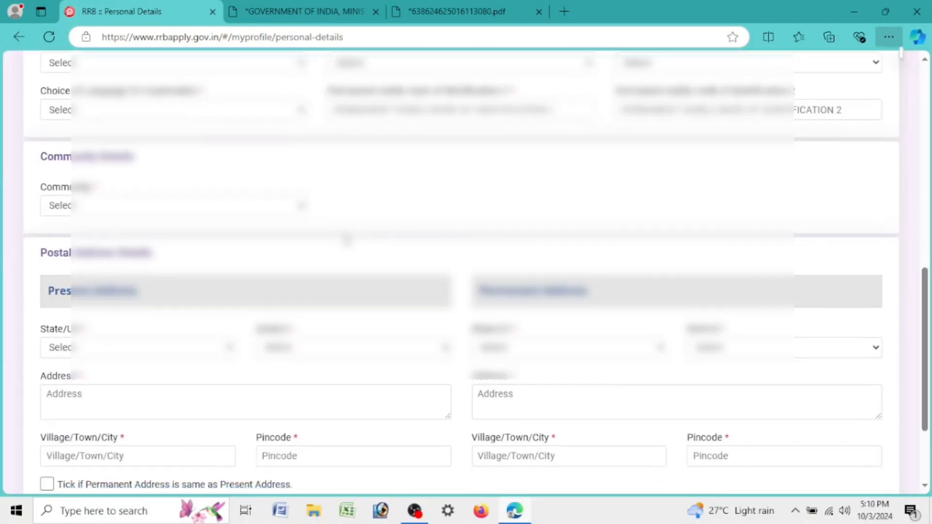
pyautogui.scroll(4, 548, 167)
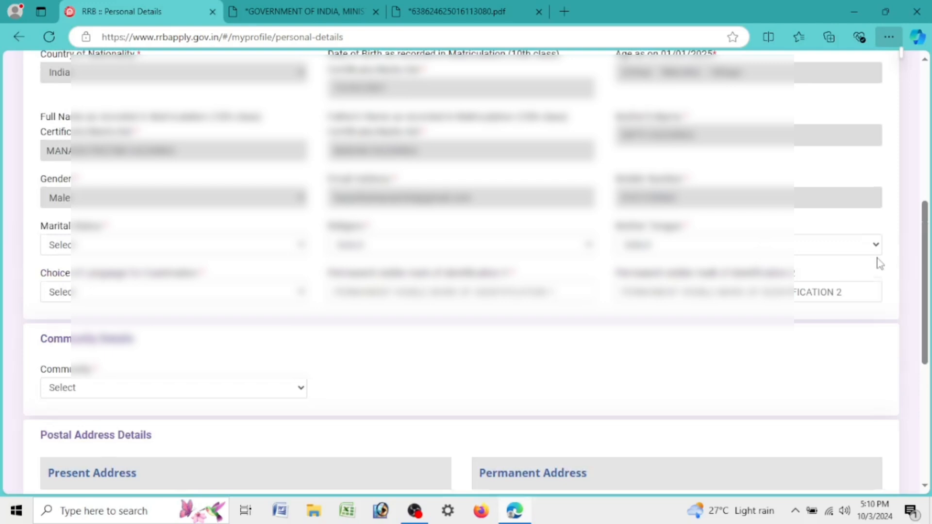
pyautogui.scroll(-4, 874, 262)
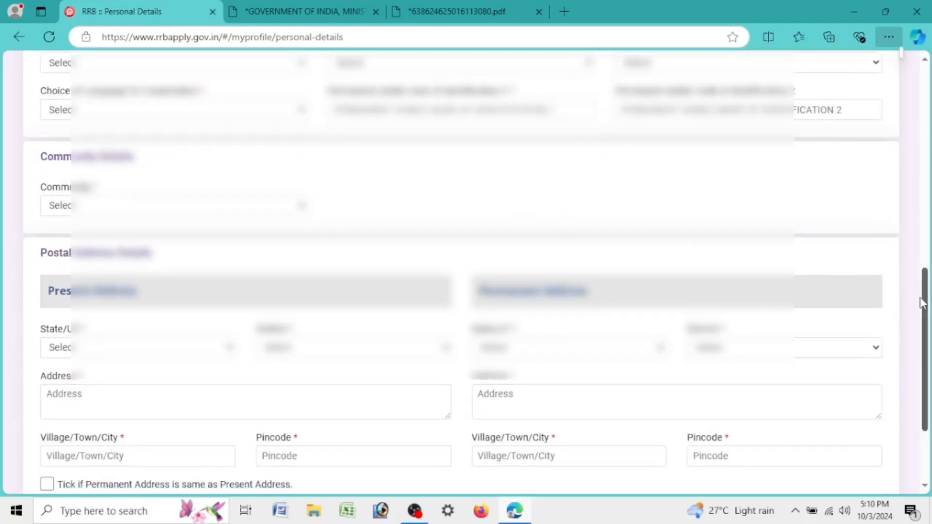
pyautogui.moveTo(923, 297); pyautogui.dragTo(923, 284)
pyautogui.click(72, 99)
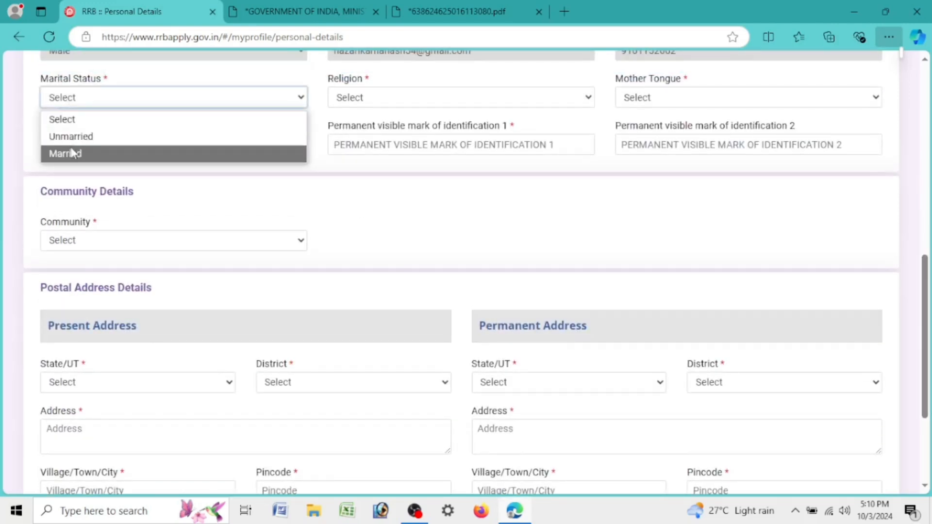
pyautogui.click(68, 136)
# Step: Set religion to Hindu, and mother tongue and examination language to Assamese
pyautogui.click(374, 100)
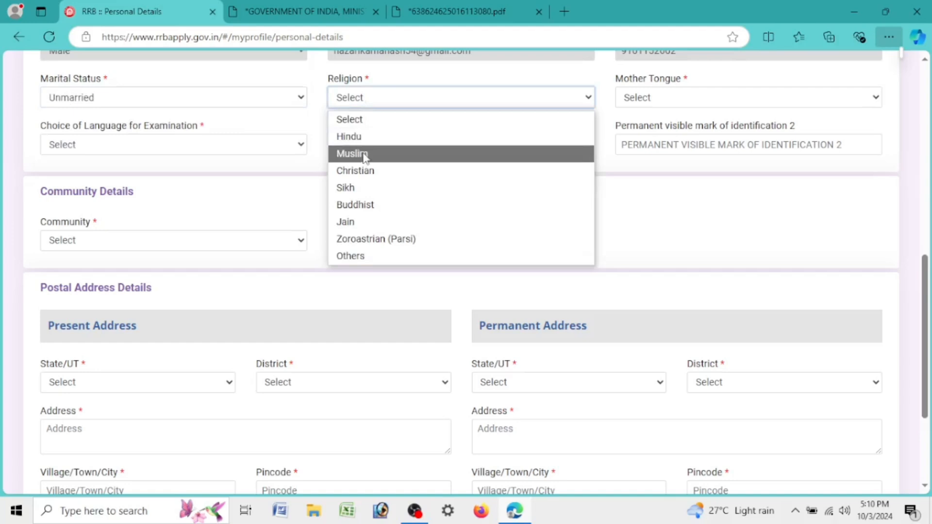
pyautogui.click(367, 136)
pyautogui.click(674, 99)
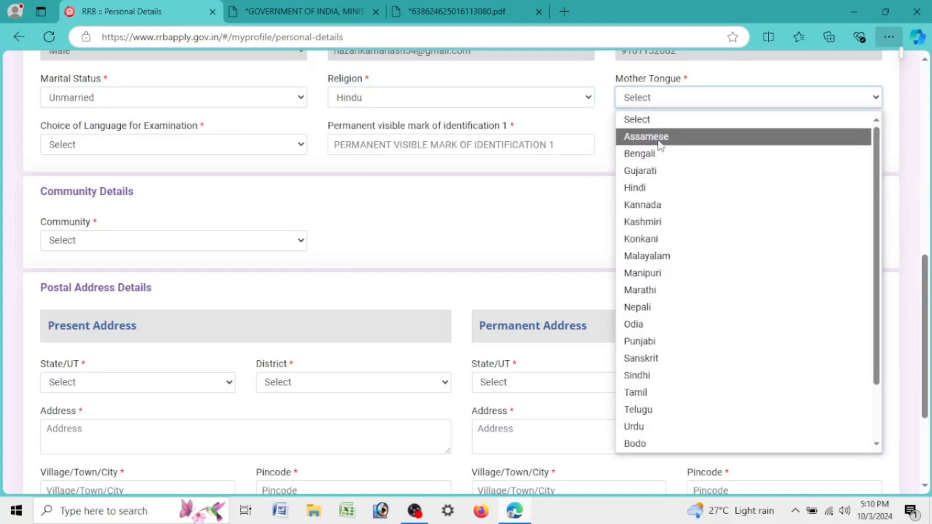
pyautogui.click(631, 135)
pyautogui.click(157, 151)
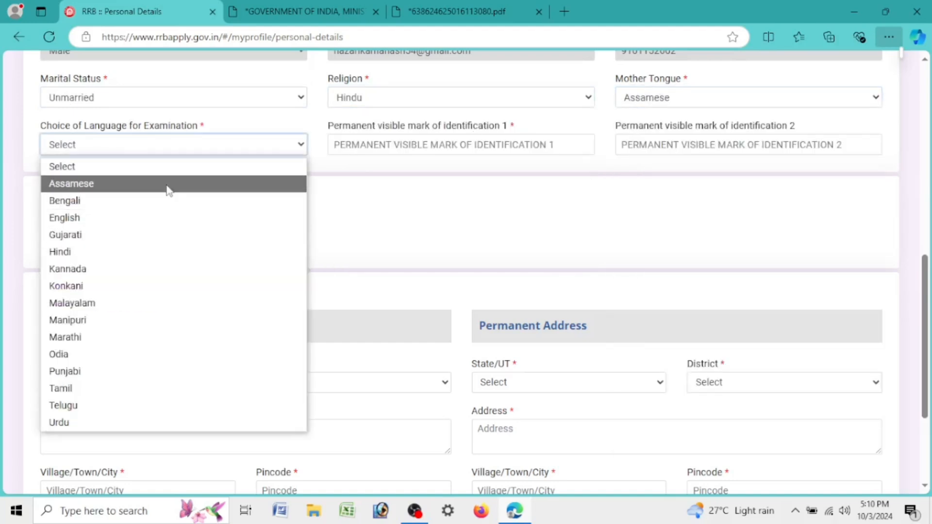
pyautogui.click(168, 187)
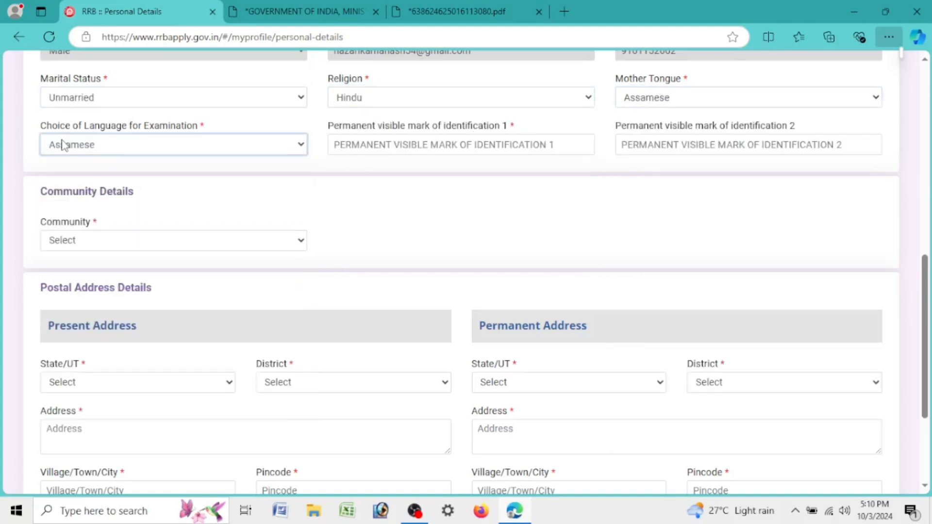
# Step: Fill both identification marks with NO, then change mark 1 to NULL
pyautogui.click(409, 140)
pyautogui.write('NO')
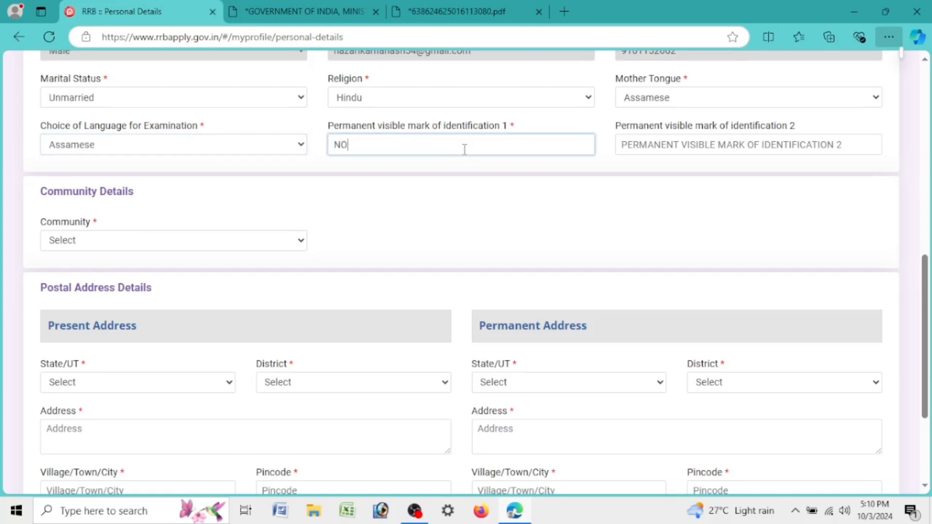
pyautogui.press('Tab')
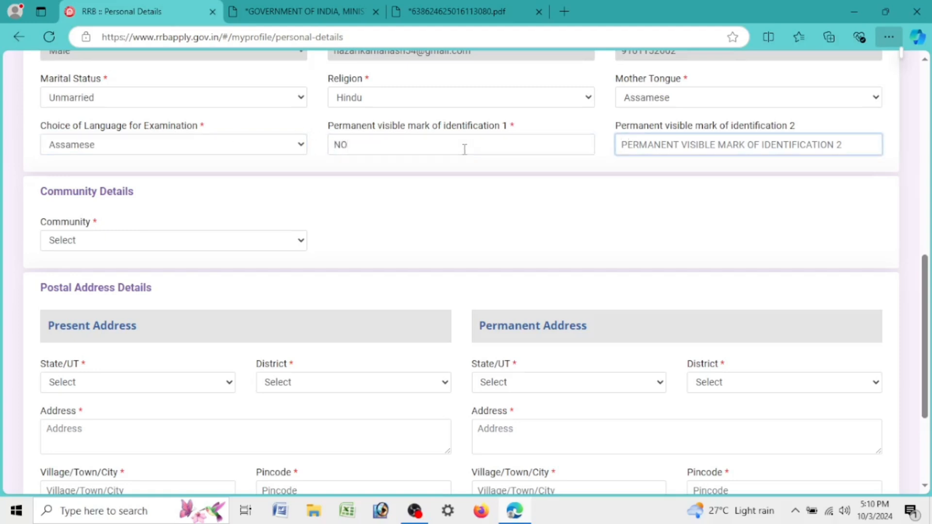
pyautogui.write('NO')
pyautogui.press('Tab')
pyautogui.moveTo(456, 134); pyautogui.dragTo(315, 160)
pyautogui.moveTo(388, 146); pyautogui.dragTo(286, 149)
pyautogui.press('BackSpace')
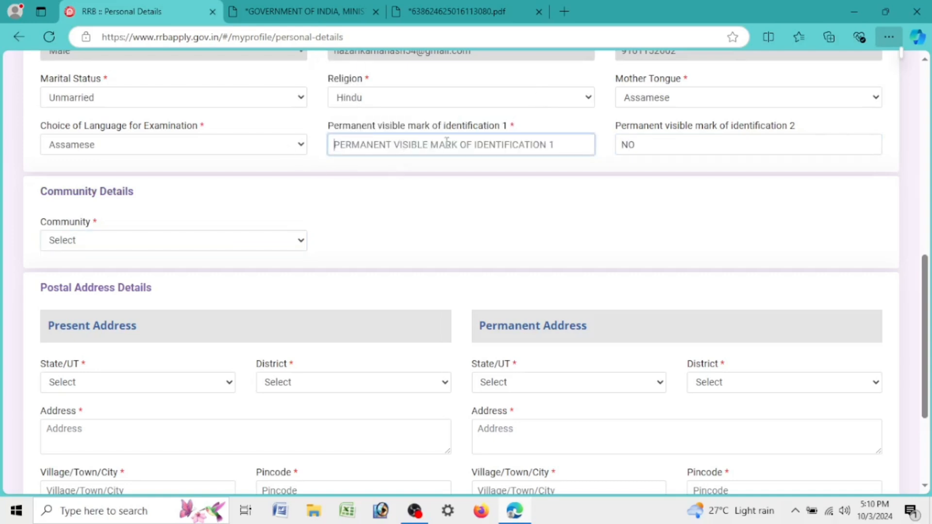
pyautogui.write('NULL')
# Step: Clear identification mark 2 and enter 'BLACK MOLE ON FACE' as identification mark 1
pyautogui.press('Tab')
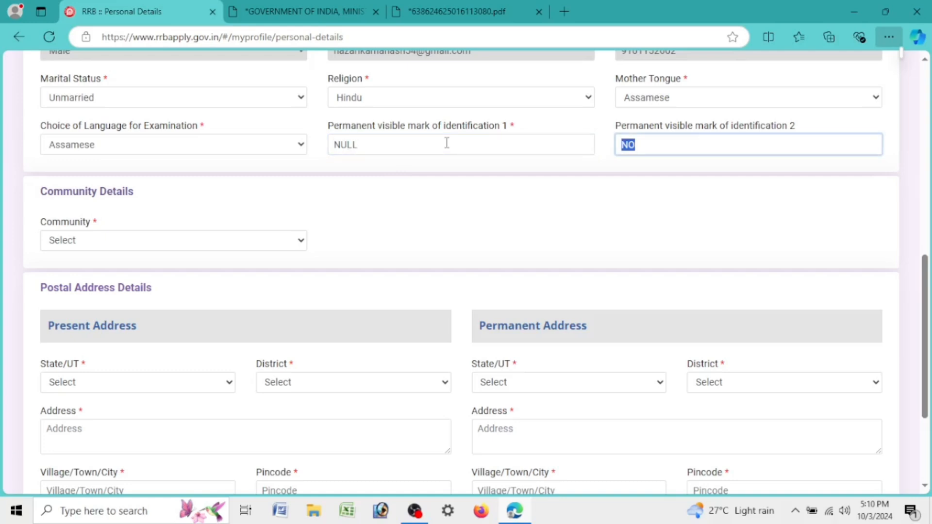
pyautogui.write('N')
pyautogui.press('BackSpace')
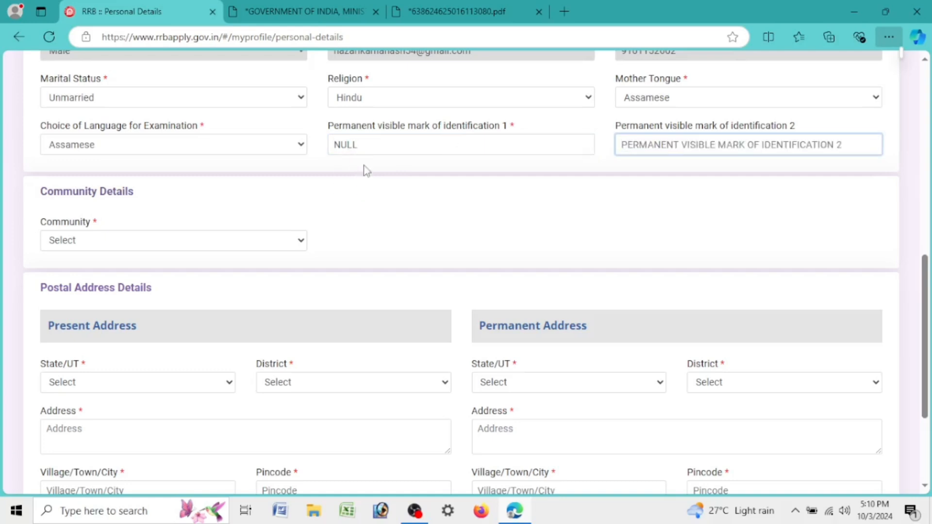
pyautogui.hotkey('shift', 'Tab')
pyautogui.write('BL')
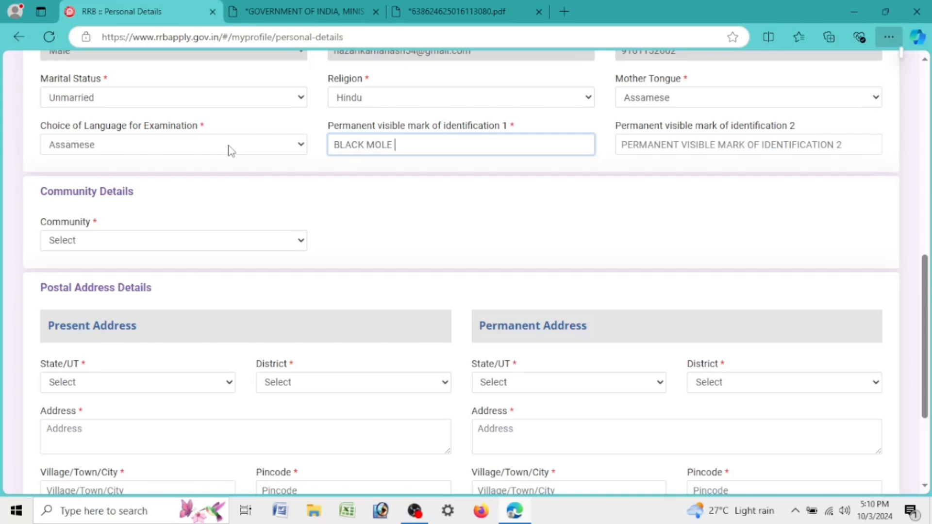
pyautogui.write('ACK MOLE ON FACE')
pyautogui.press('Tab')
# Step: Enter NULL as identification mark 2, choose EWS community and agree to the EWS notice
pyautogui.write('NU')
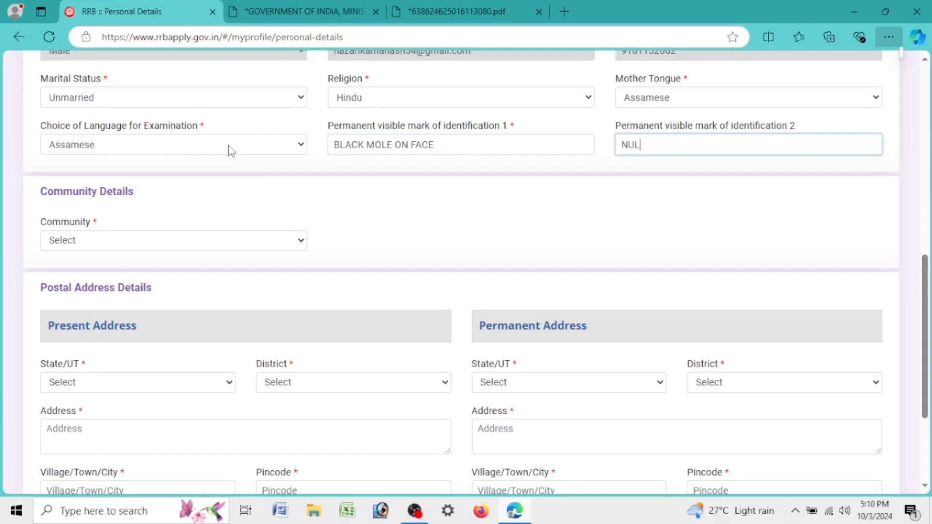
pyautogui.write('LL')
pyautogui.click(249, 241)
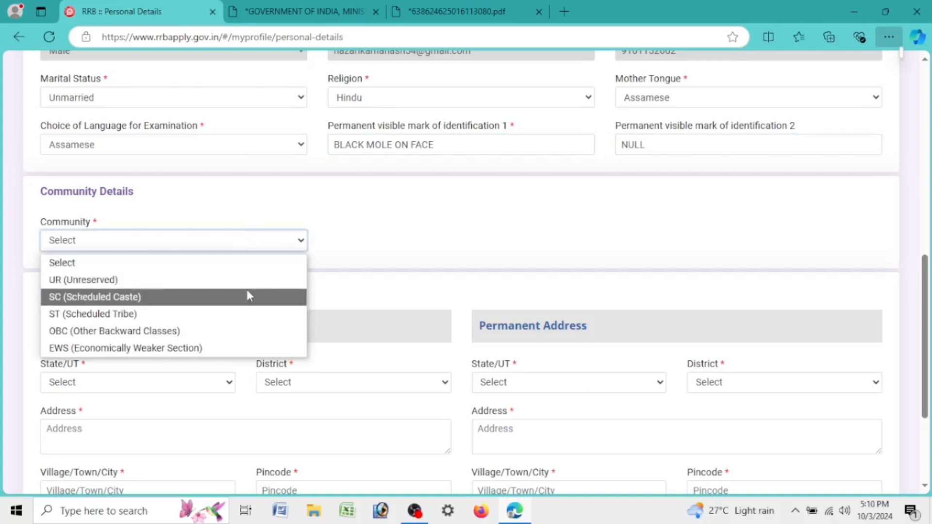
pyautogui.click(249, 348)
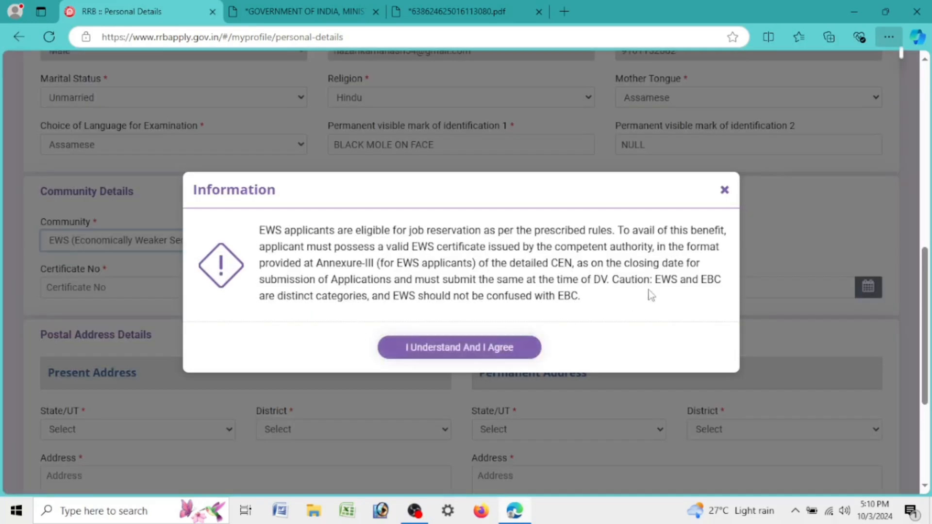
pyautogui.click(725, 190)
pyautogui.click(200, 245)
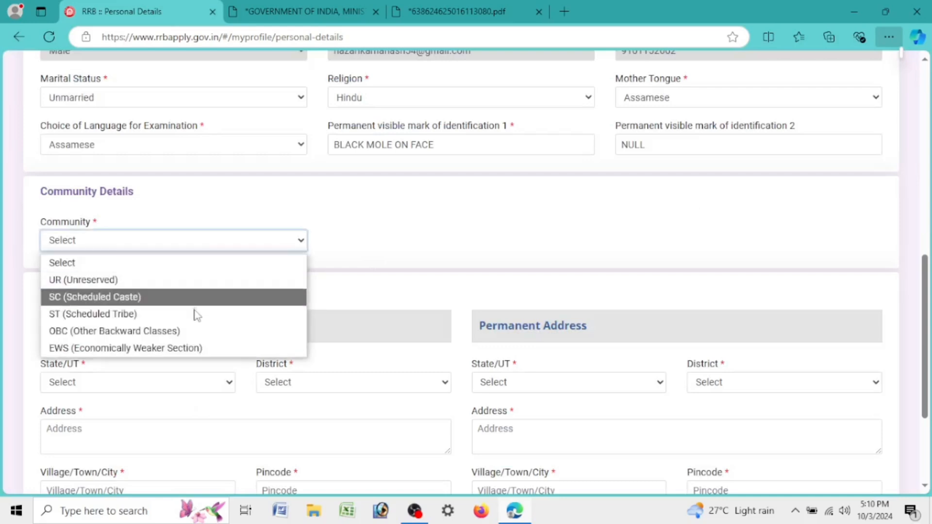
pyautogui.click(194, 348)
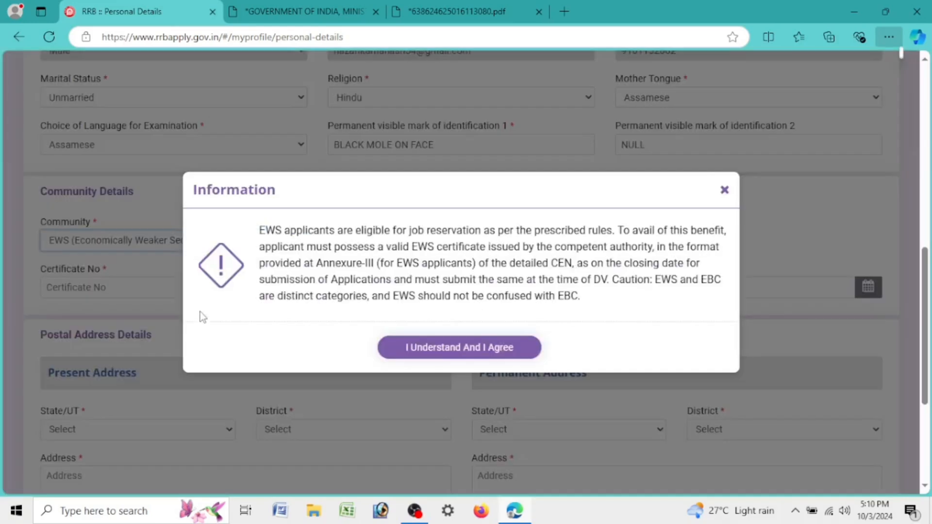
pyautogui.click(467, 353)
pyautogui.click(159, 289)
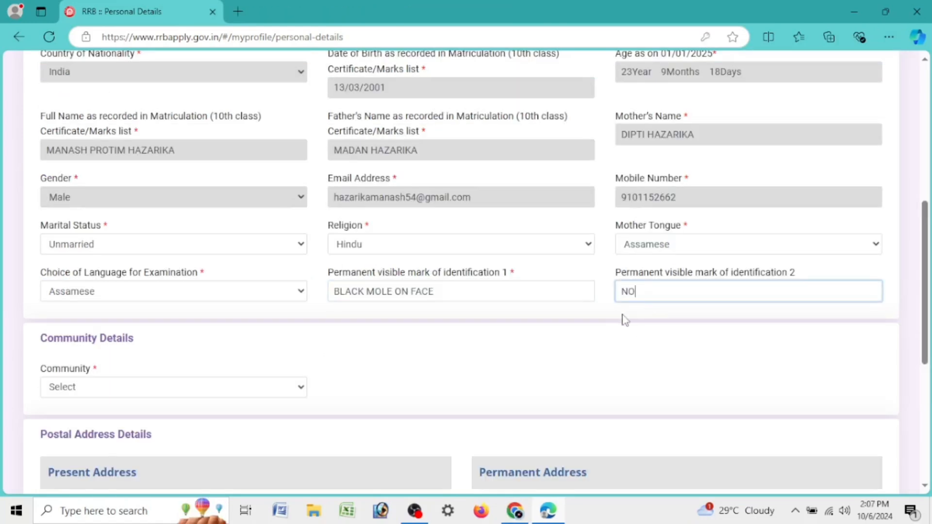
# Step: Set the present address state to ASSAM and district to Jorhat
pyautogui.scroll(-4, 447, 311)
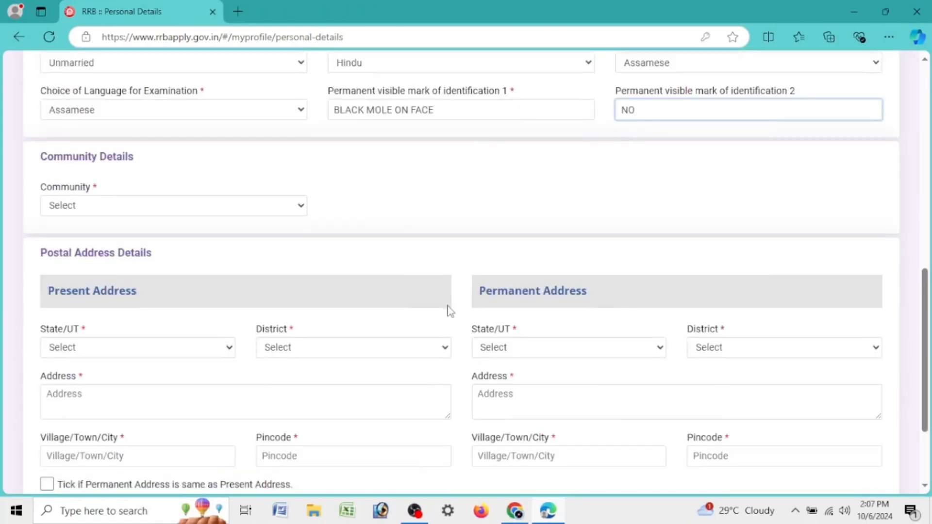
pyautogui.click(150, 353)
pyautogui.click(117, 71)
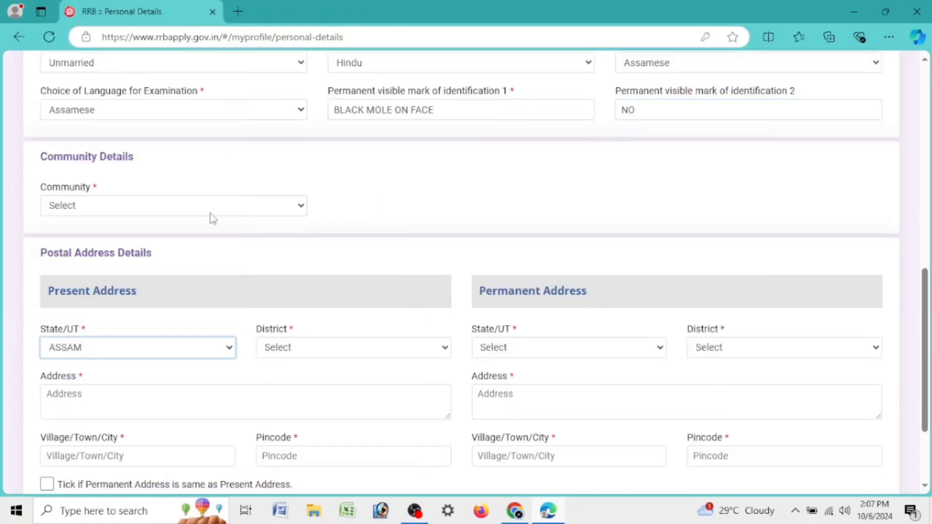
pyautogui.click(299, 353)
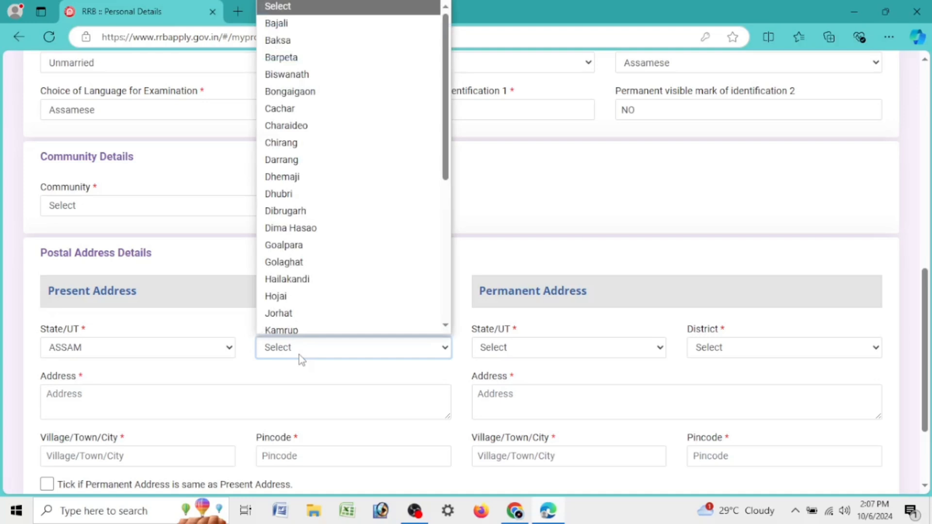
pyautogui.press('j')
pyautogui.click(294, 314)
pyautogui.scroll(-3, 170, 271)
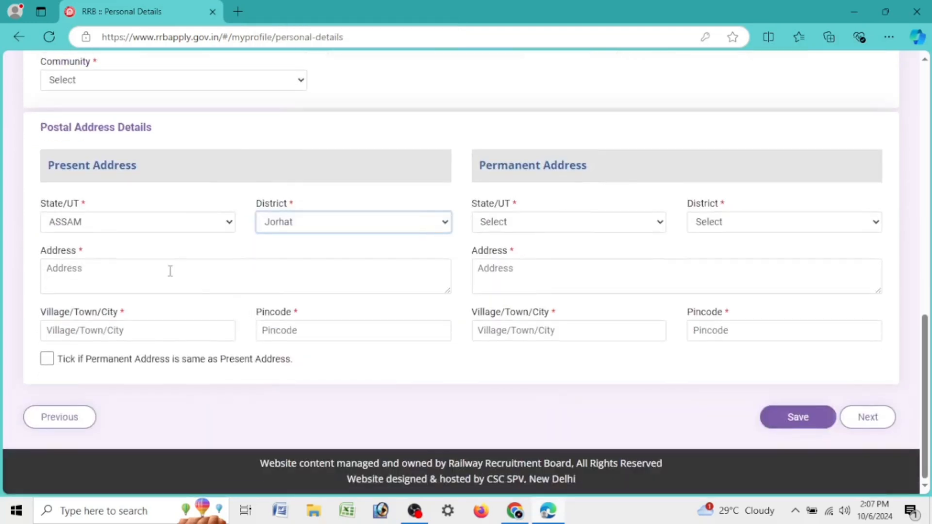
pyautogui.click(136, 285)
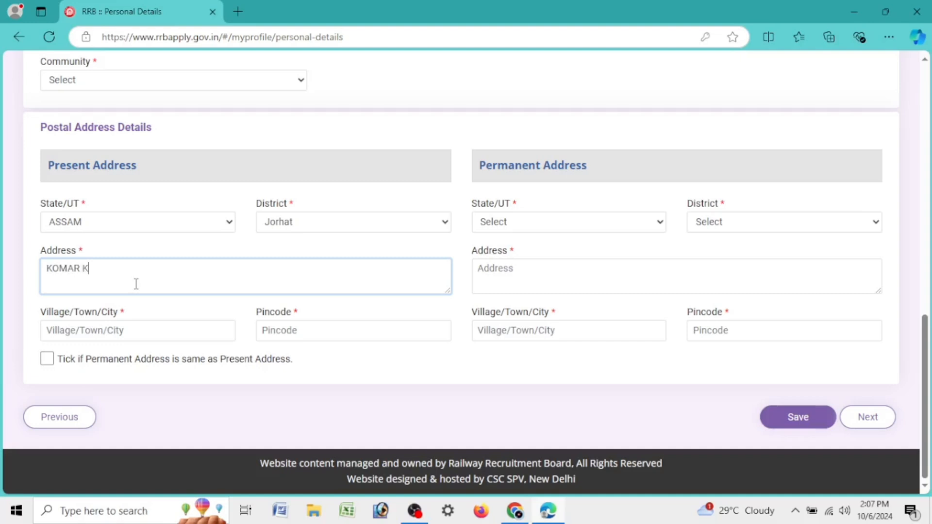
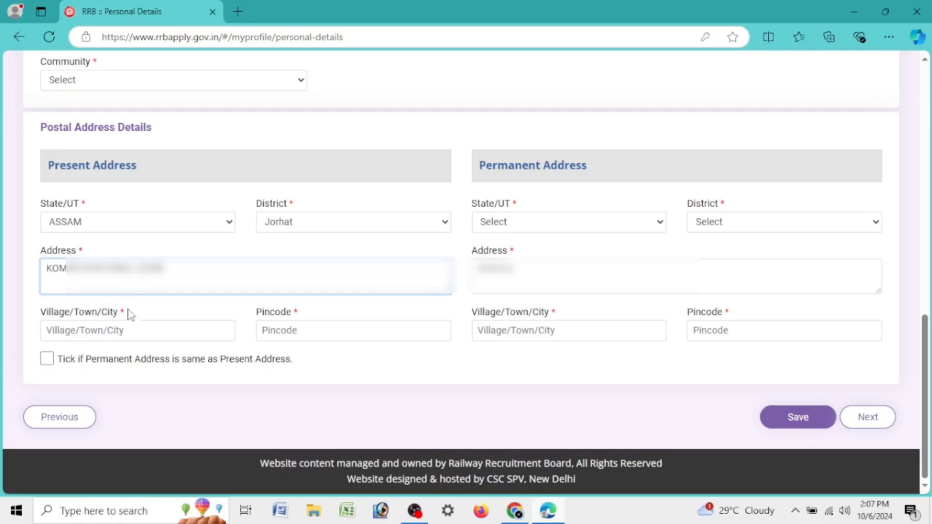
pyautogui.click(138, 335)
pyautogui.moveTo(185, 280); pyautogui.dragTo(2, 280)
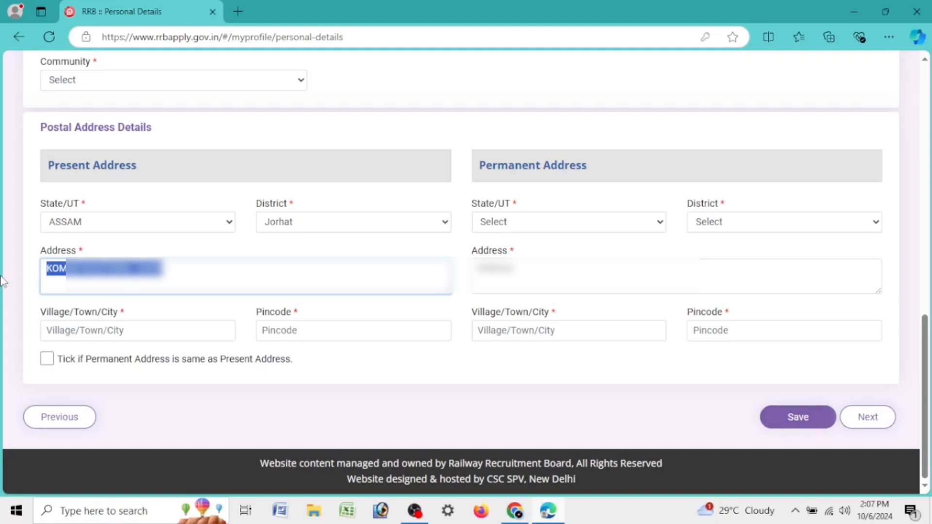
pyautogui.click(247, 282)
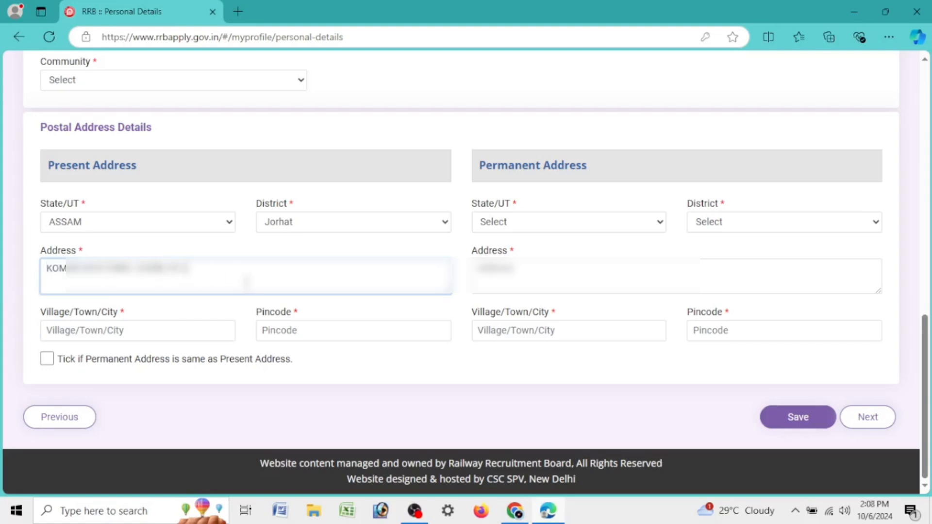
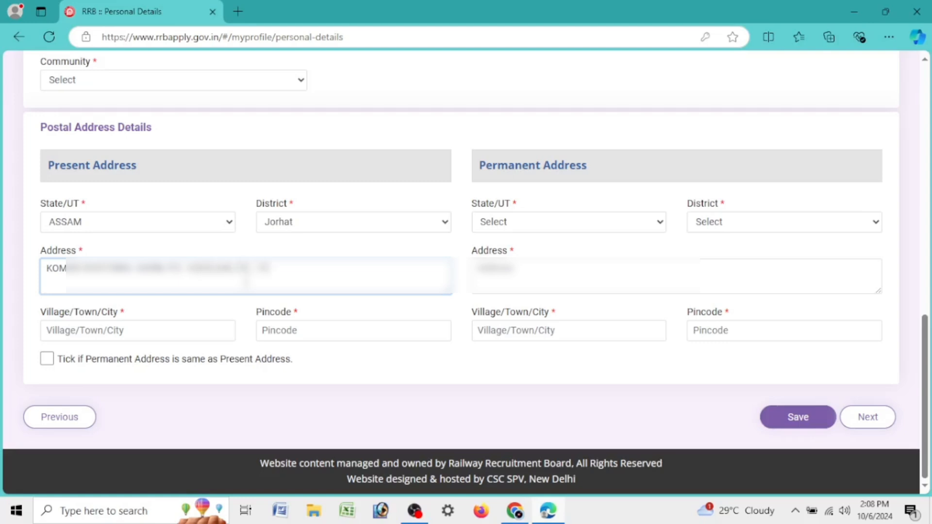
pyautogui.click(163, 334)
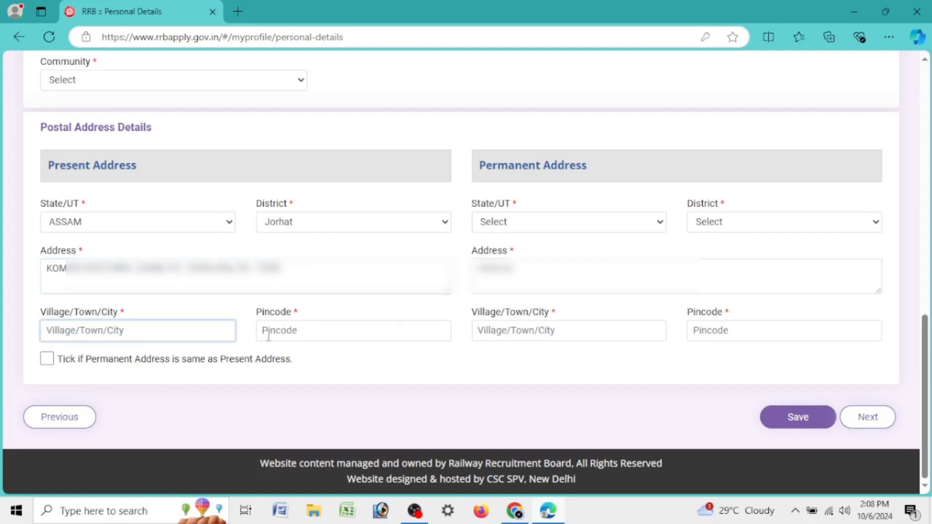
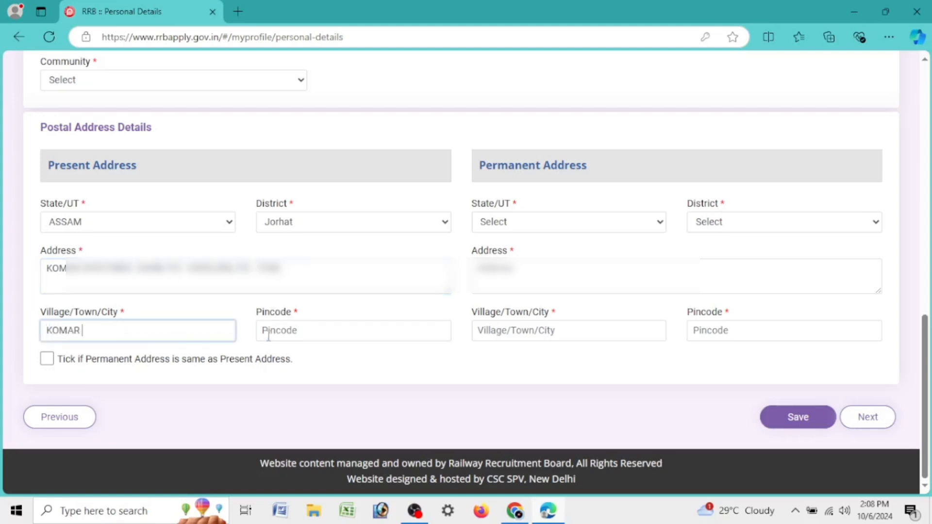
pyautogui.click(268, 335)
pyautogui.write('785')
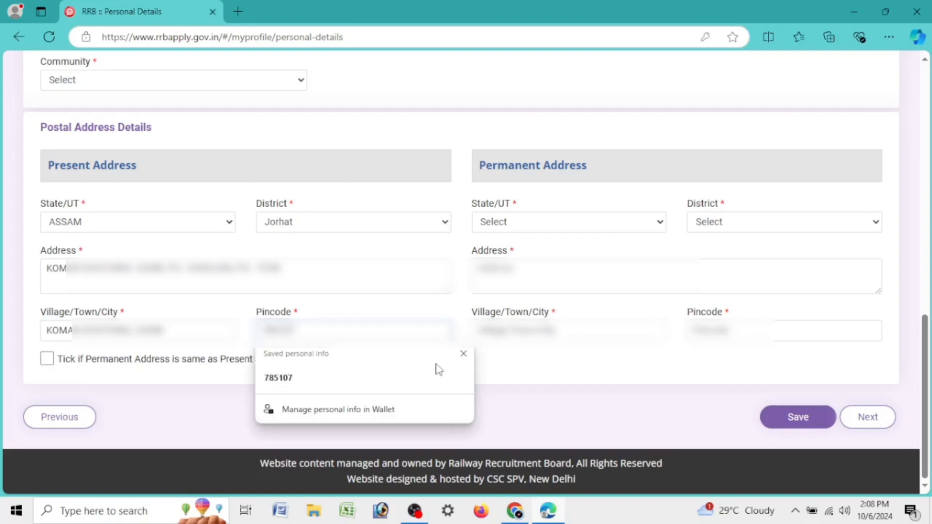
pyautogui.click(463, 353)
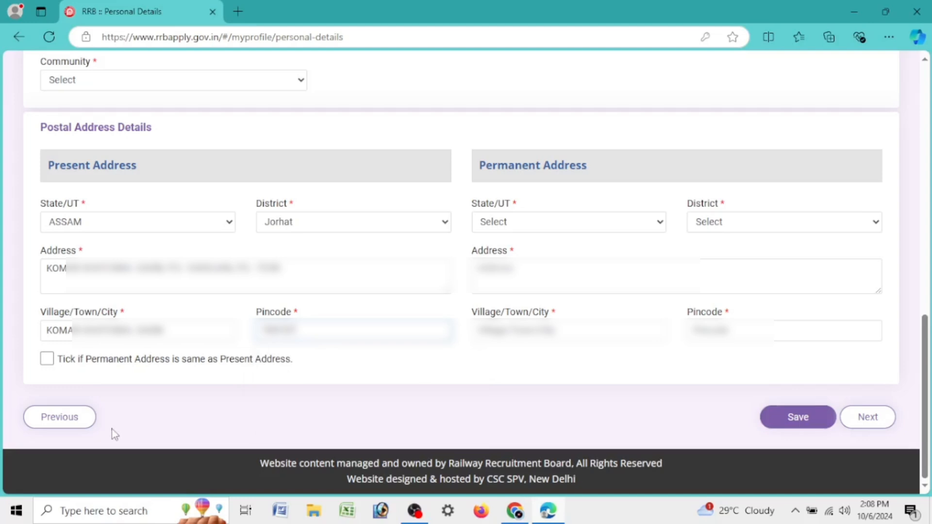
pyautogui.click(47, 359)
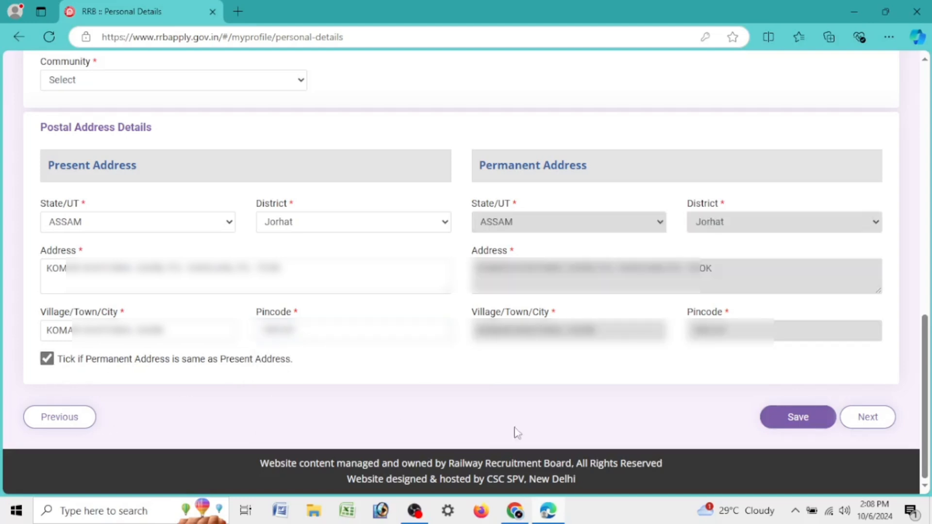
# Step: Fix the missing-community error by choosing UR (Unreserved) as community
pyautogui.click(878, 418)
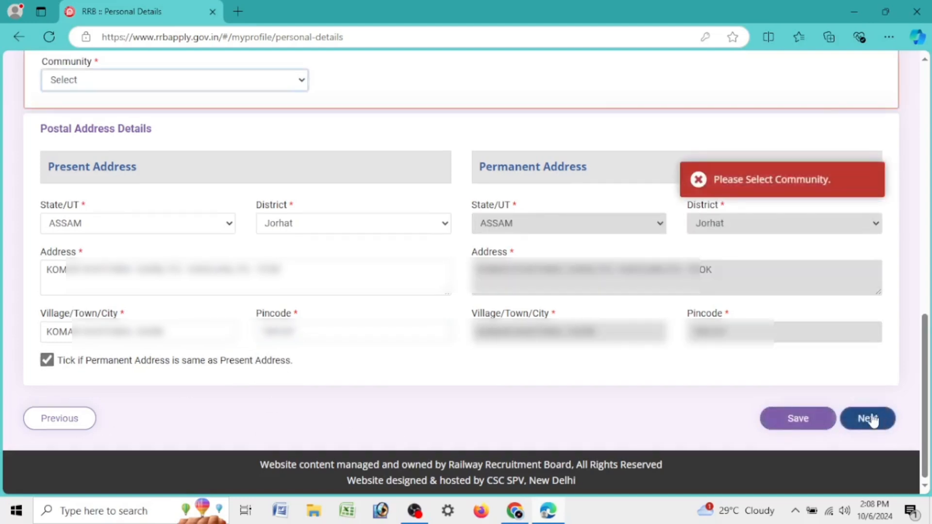
pyautogui.scroll(3, 595, 371)
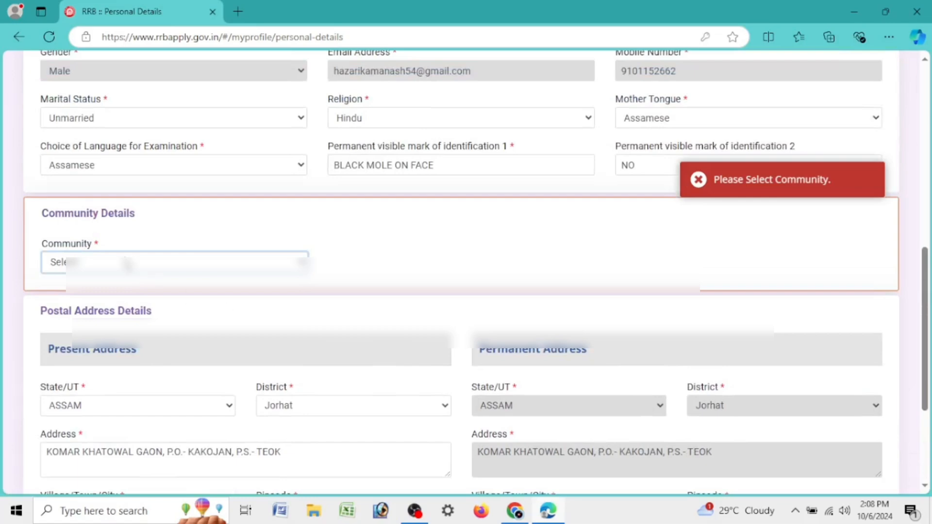
pyautogui.click(126, 262)
pyautogui.click(106, 302)
pyautogui.scroll(-3, 676, 358)
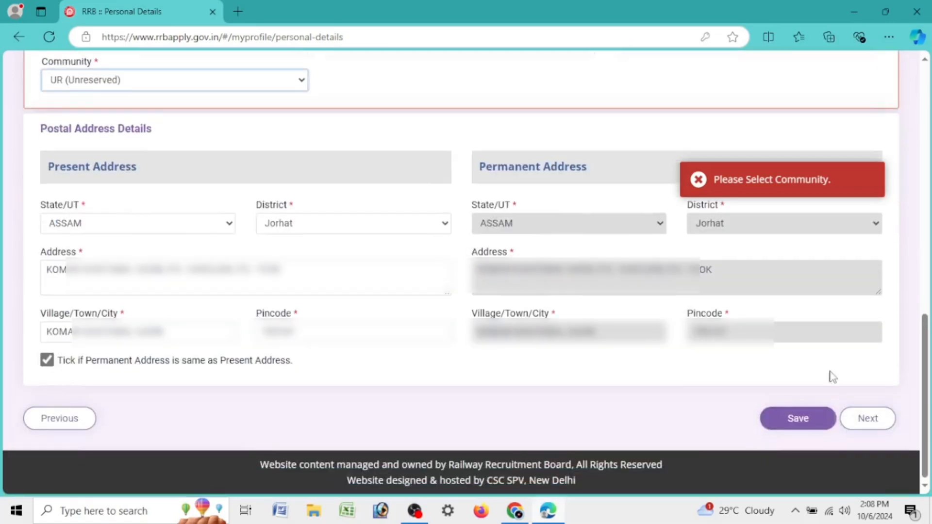
# Step: Save personal details and answer No to ex-serviceman and benchmark disability
pyautogui.click(866, 418)
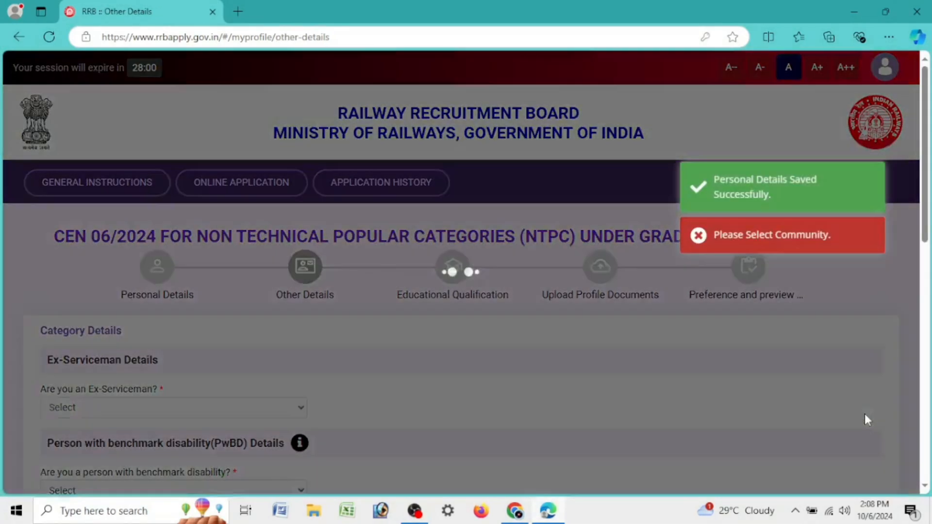
pyautogui.scroll(-5, 765, 335)
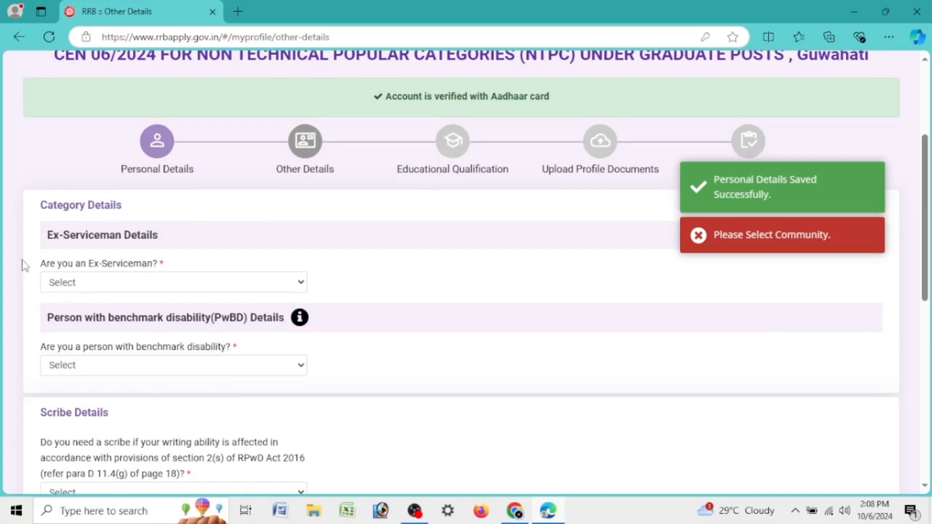
pyautogui.moveTo(43, 235); pyautogui.dragTo(180, 245)
pyautogui.click(128, 284)
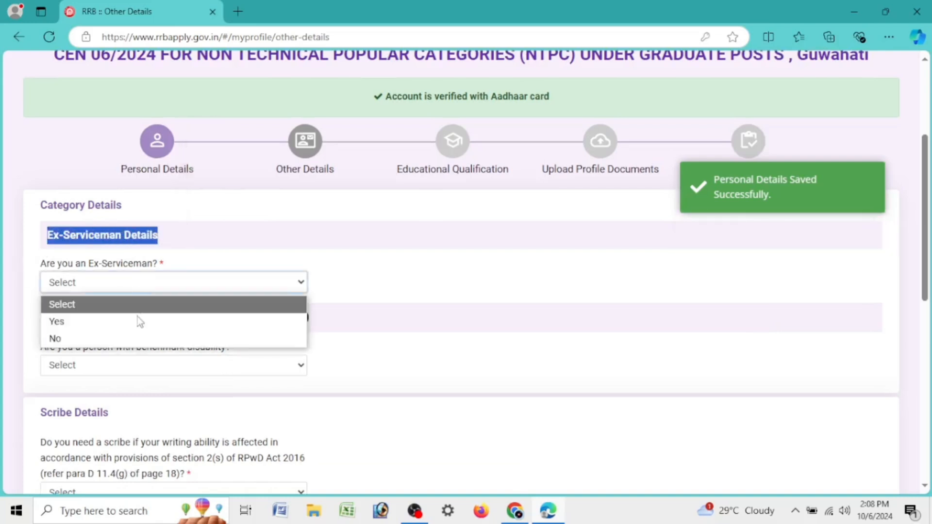
pyautogui.click(136, 336)
pyautogui.click(104, 368)
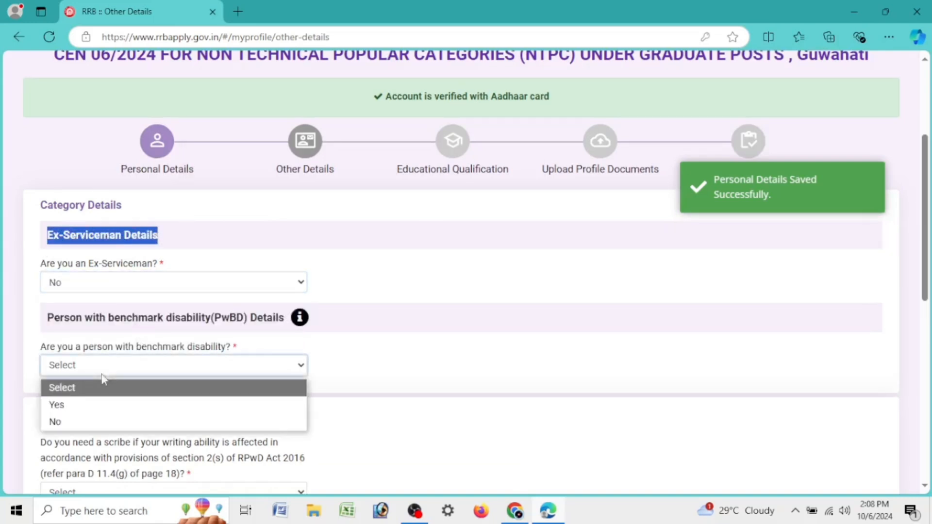
pyautogui.click(100, 421)
pyautogui.click(163, 404)
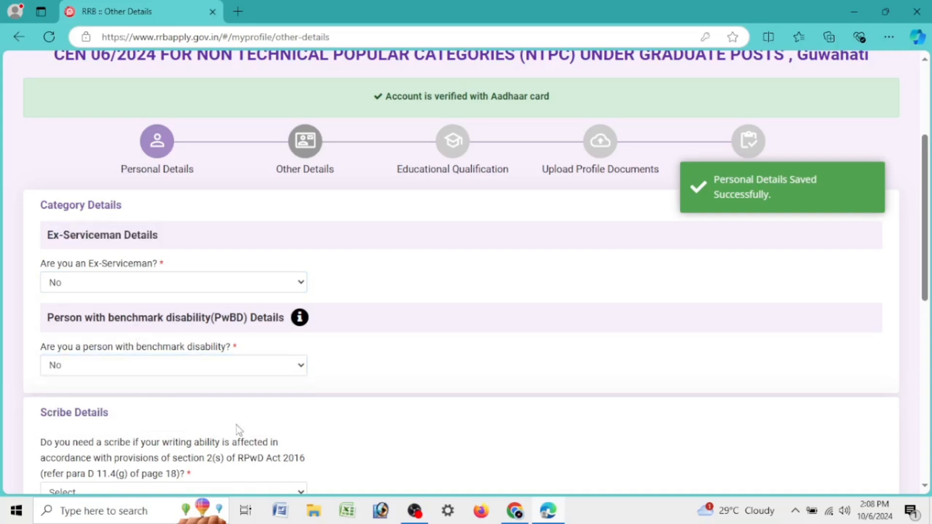
# Step: Answer No to needing a scribe, holding an EBC certificate, and being a railway employee
pyautogui.scroll(-3, 131, 273)
pyautogui.click(102, 319)
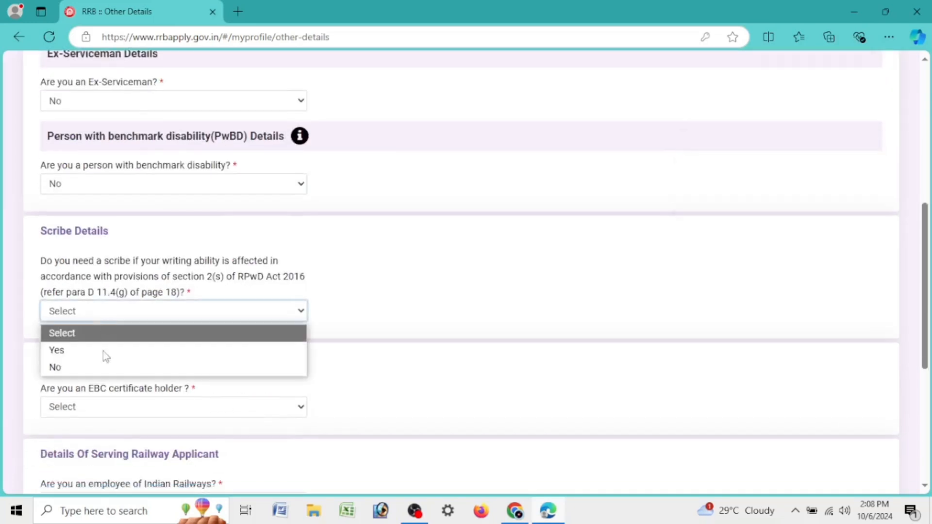
pyautogui.click(104, 367)
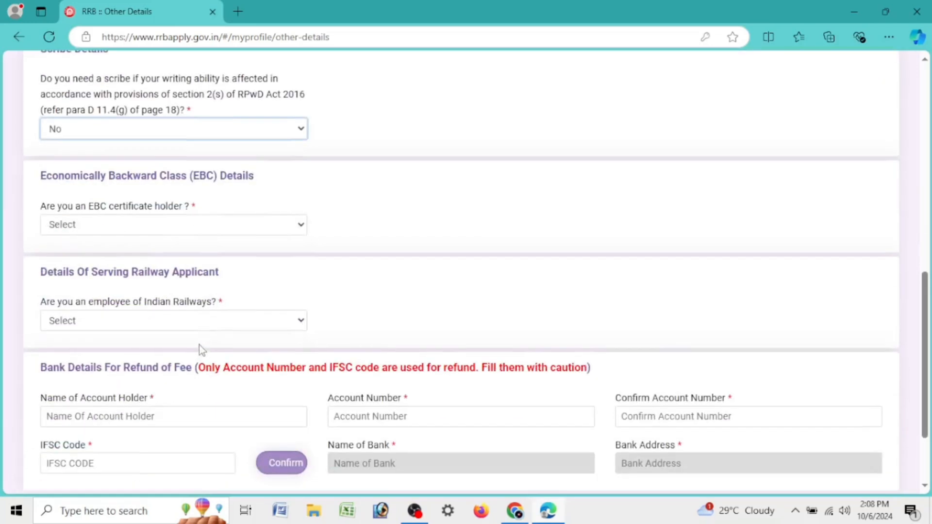
pyautogui.click(75, 230)
pyautogui.click(84, 285)
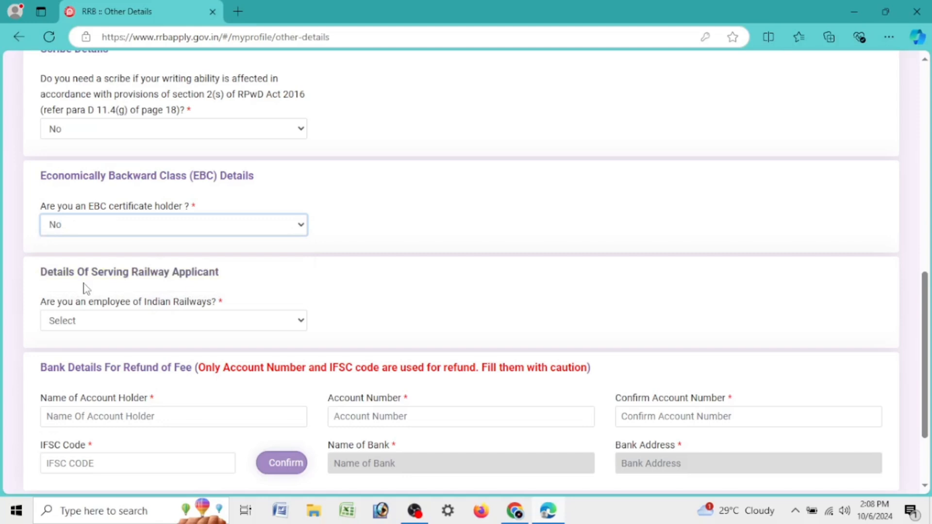
pyautogui.scroll(-3, 84, 272)
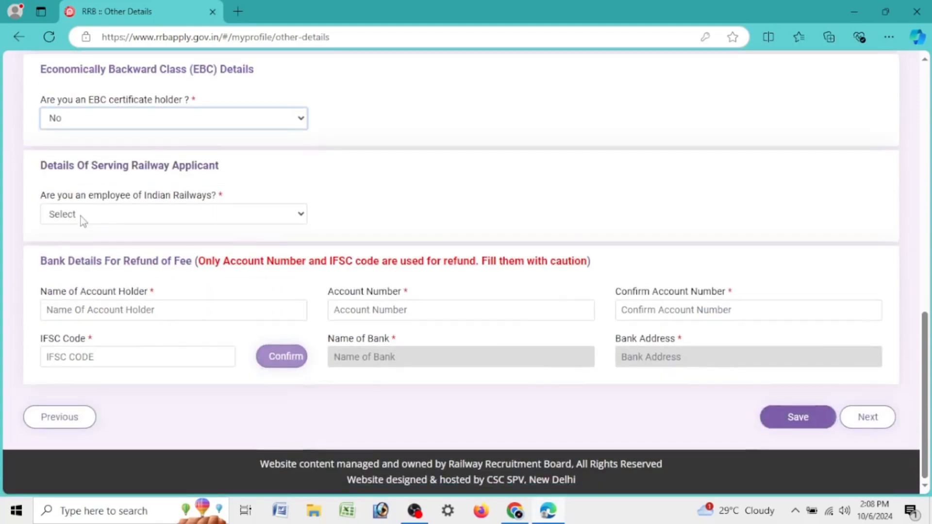
pyautogui.click(177, 218)
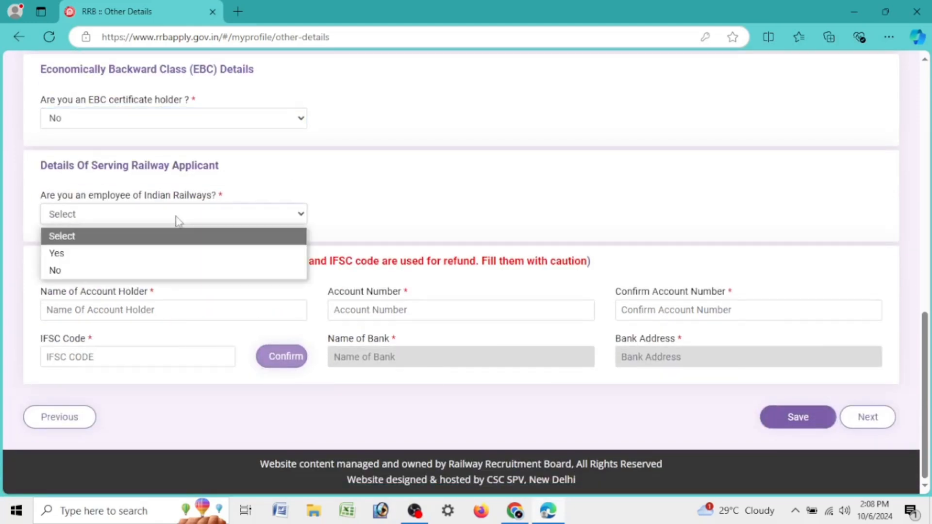
pyautogui.click(176, 270)
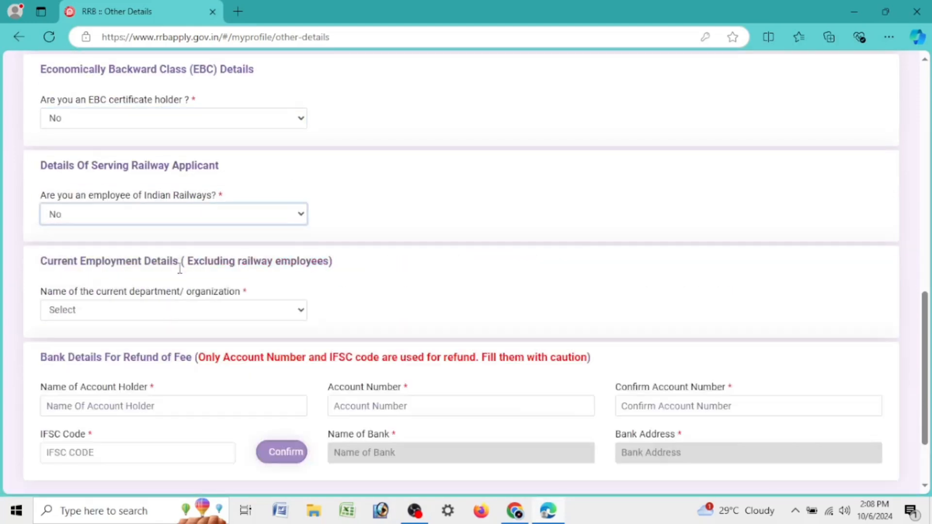
pyautogui.click(122, 319)
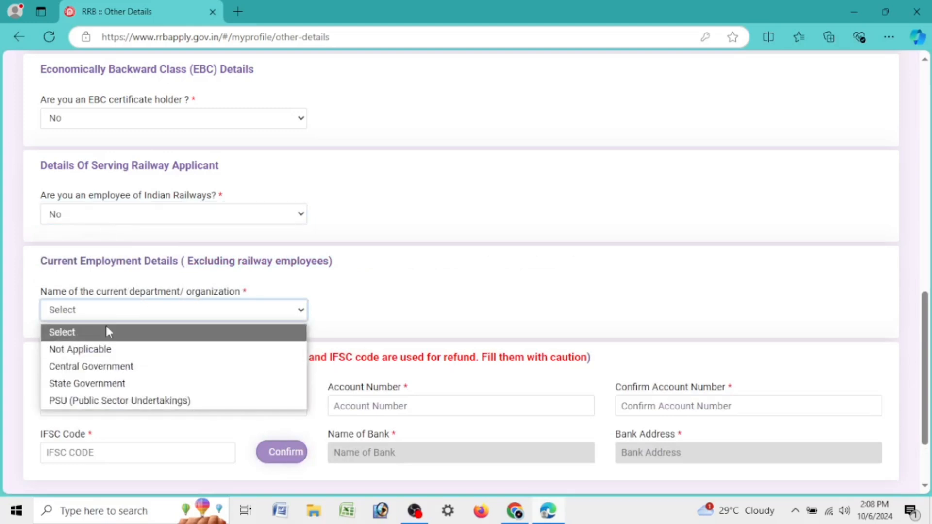
# Step: Set current organization to Not Applicable and enter the account holder's name and bank account number twice
pyautogui.click(111, 350)
pyautogui.click(193, 416)
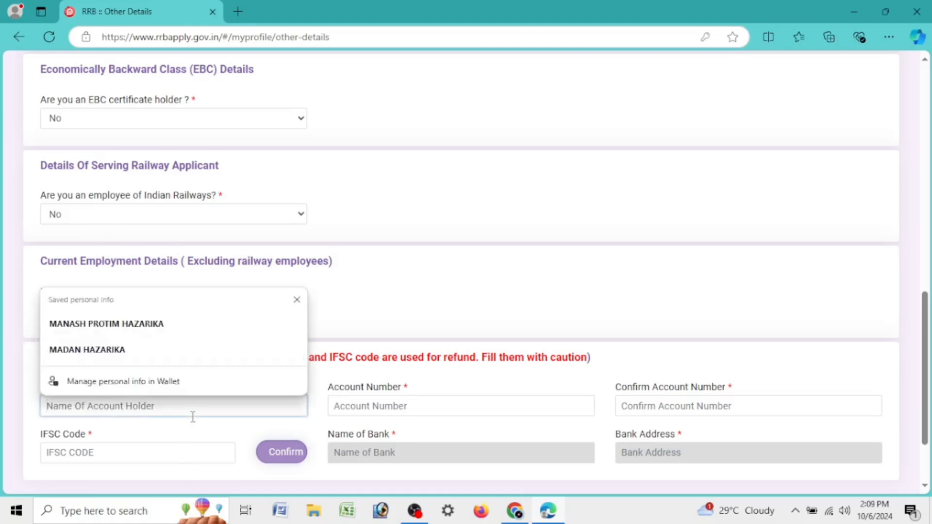
pyautogui.click(209, 326)
pyautogui.click(458, 410)
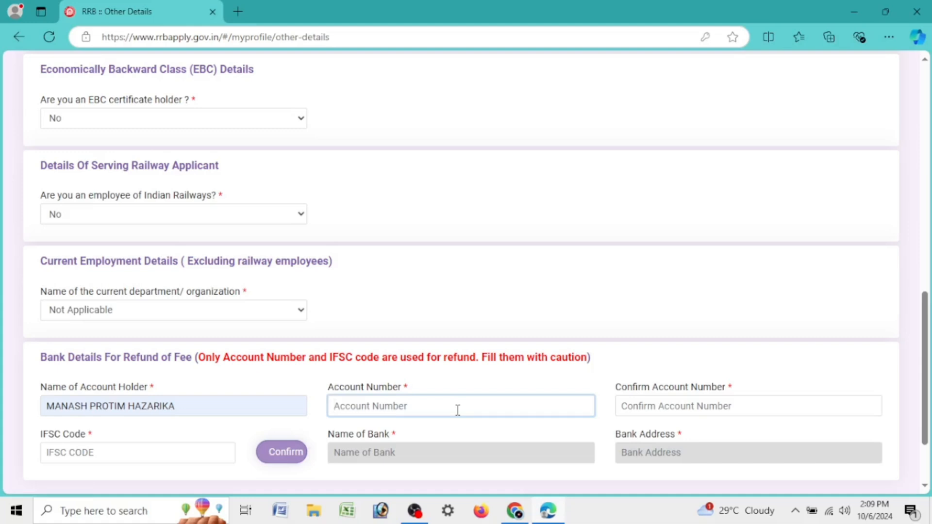
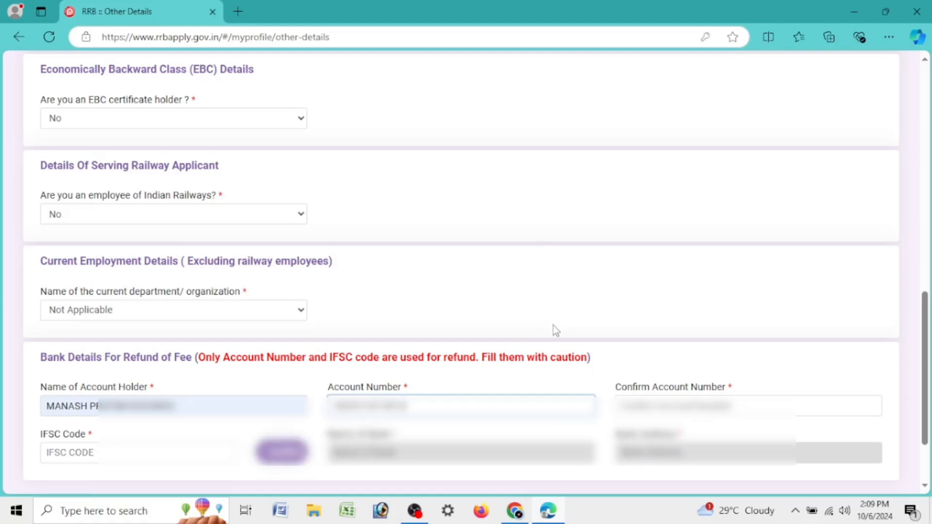
pyautogui.press('Tab')
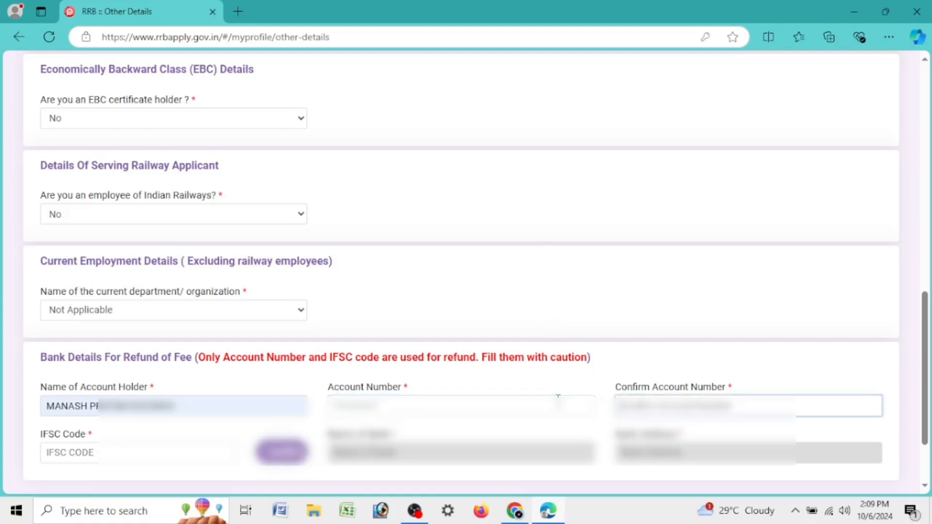
pyautogui.write('******')
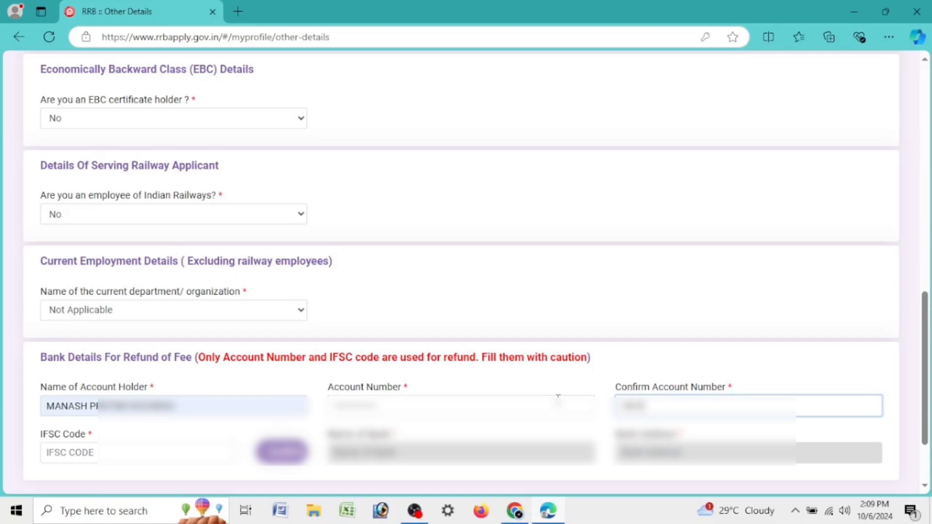
pyautogui.write('*********')
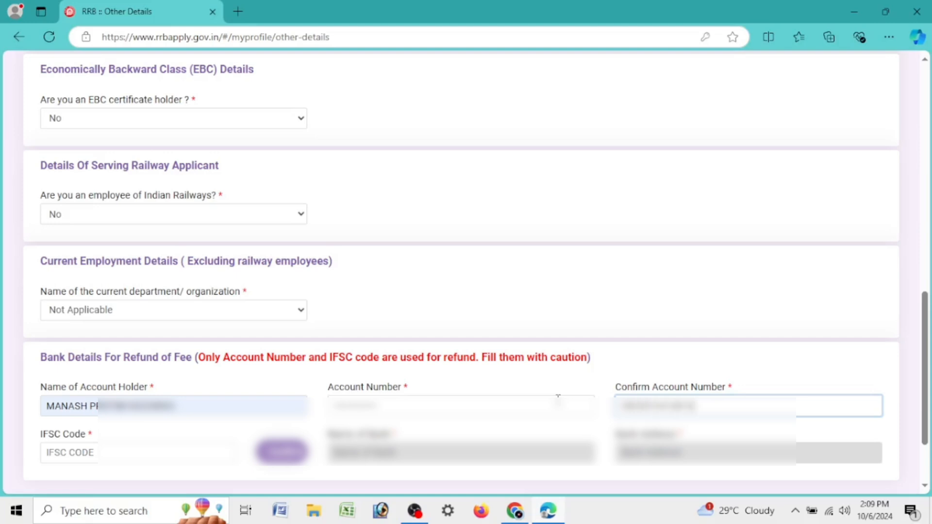
# Step: Verify IFSC code PUNB00803, save Other Details and move to Educational Qualification
pyautogui.click(68, 455)
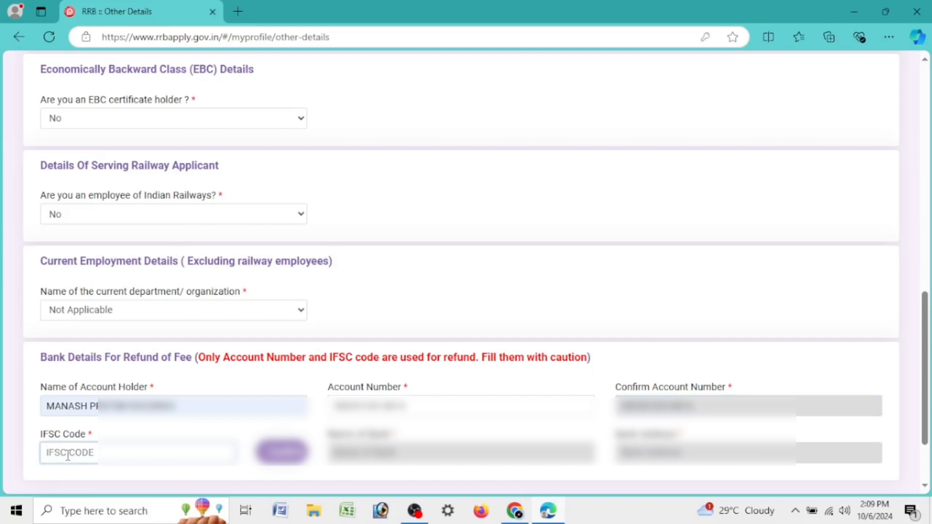
pyautogui.write('PUNB')
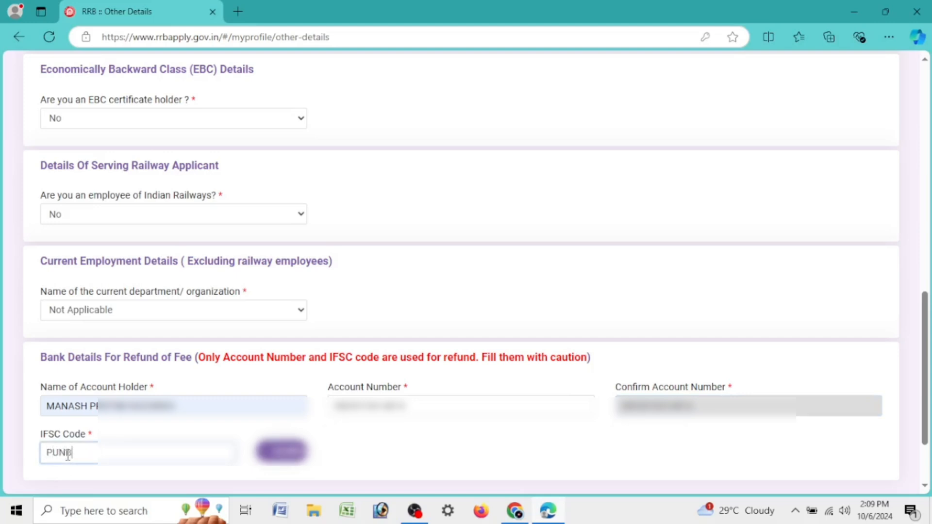
pyautogui.write('00803')
pyautogui.click(262, 462)
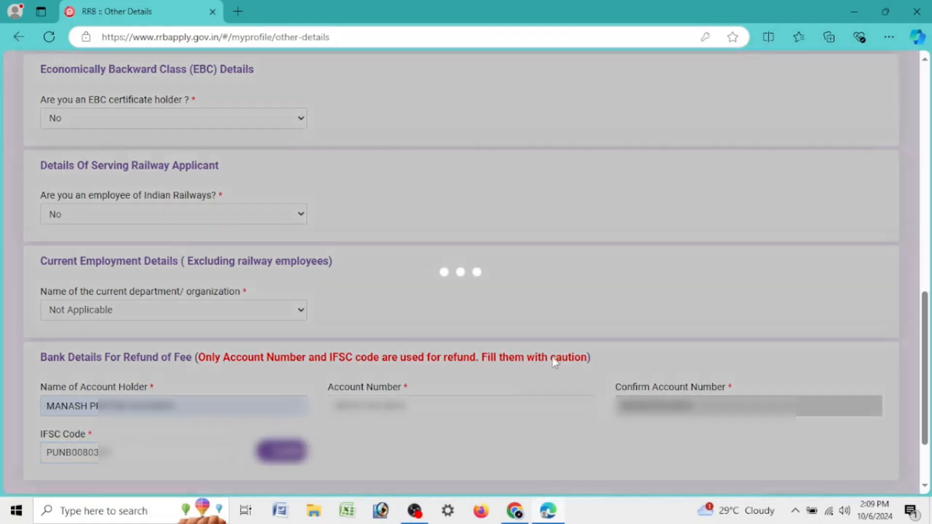
pyautogui.scroll(-2, 630, 358)
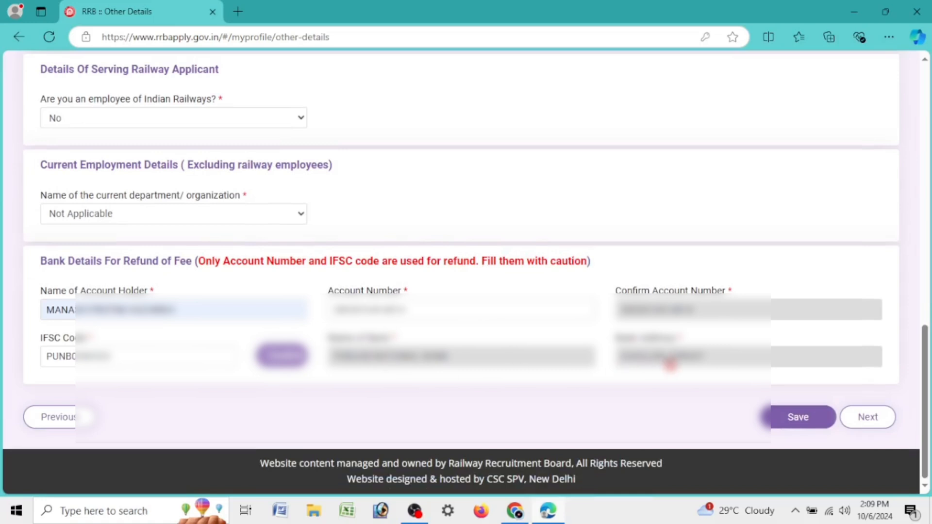
pyautogui.click(791, 416)
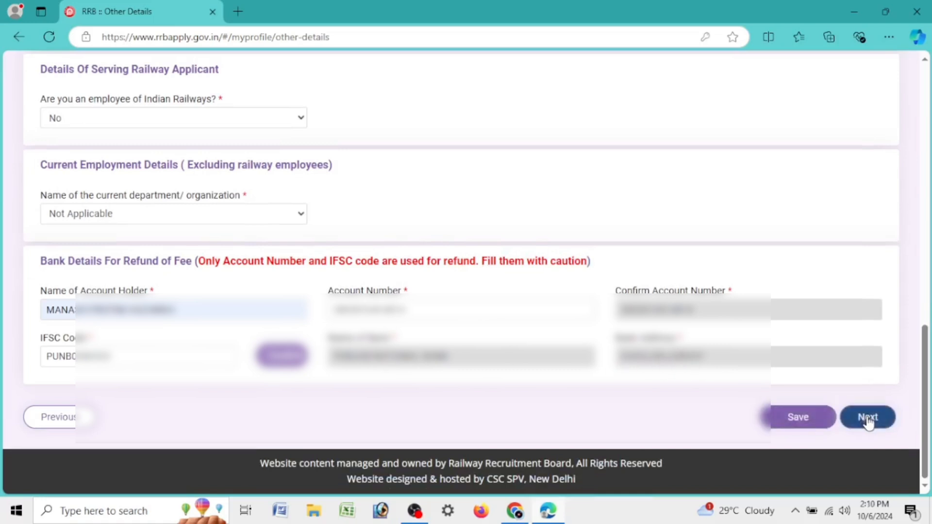
pyautogui.click(869, 418)
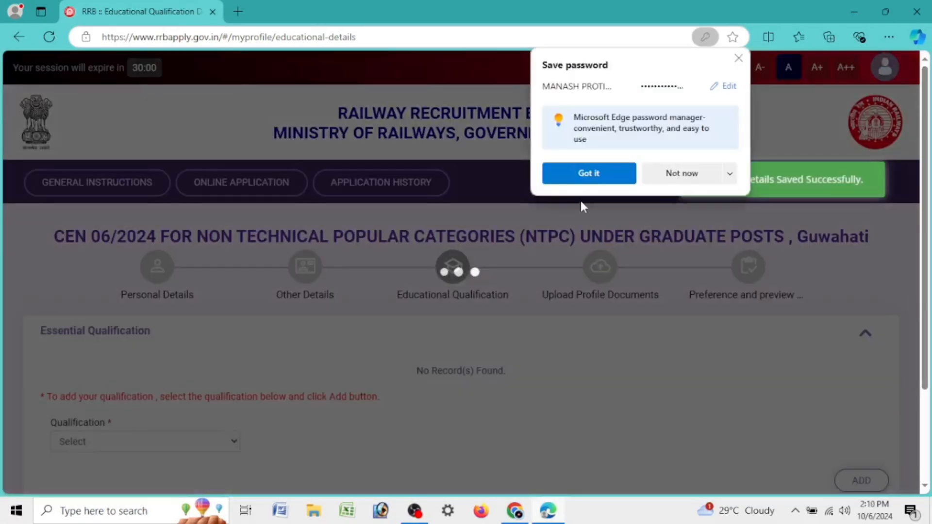
# Step: Dismiss the save-password prompt and choose Matriculation/SSLC as the qualification
pyautogui.click(596, 174)
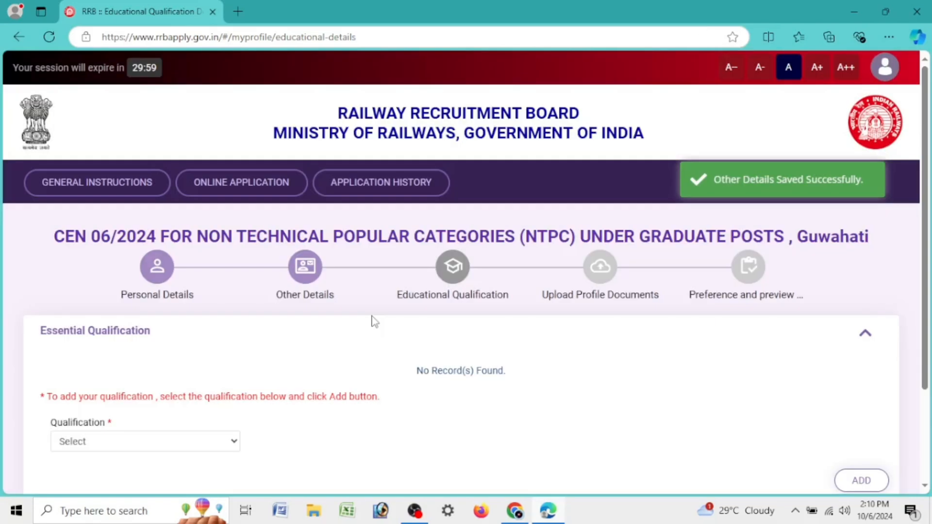
pyautogui.scroll(-3, 160, 265)
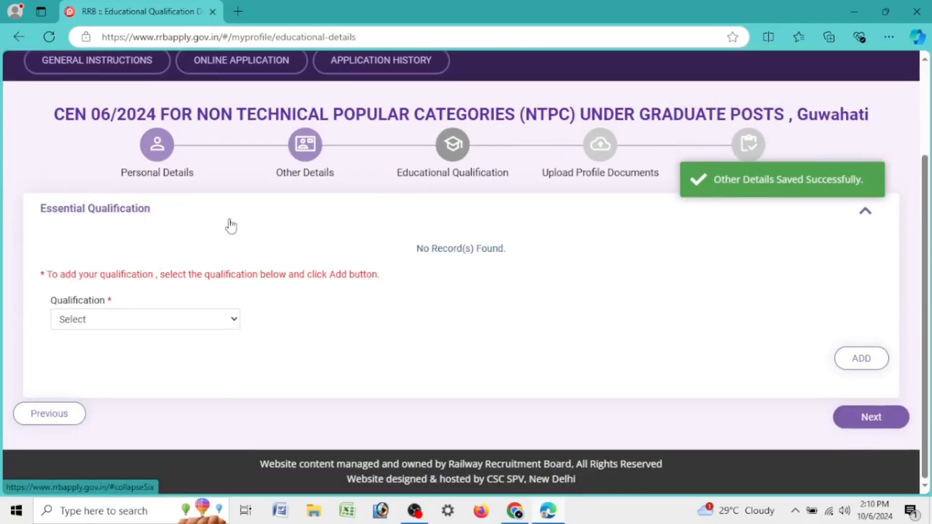
pyautogui.moveTo(44, 313); pyautogui.dragTo(118, 310)
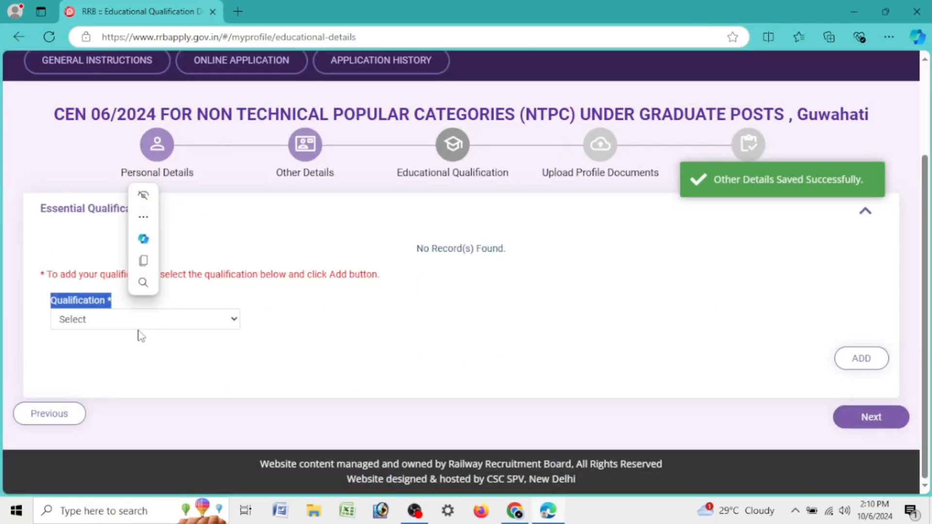
pyautogui.click(128, 328)
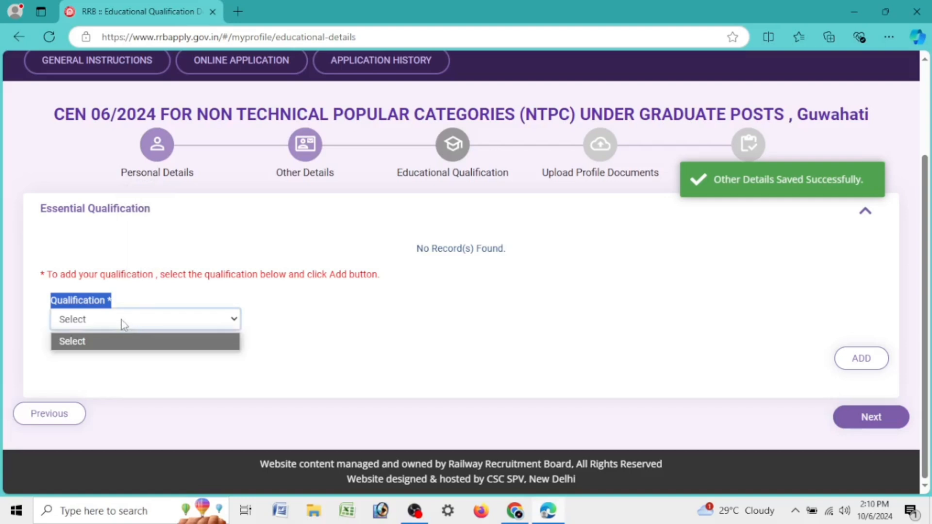
pyautogui.click(512, 256)
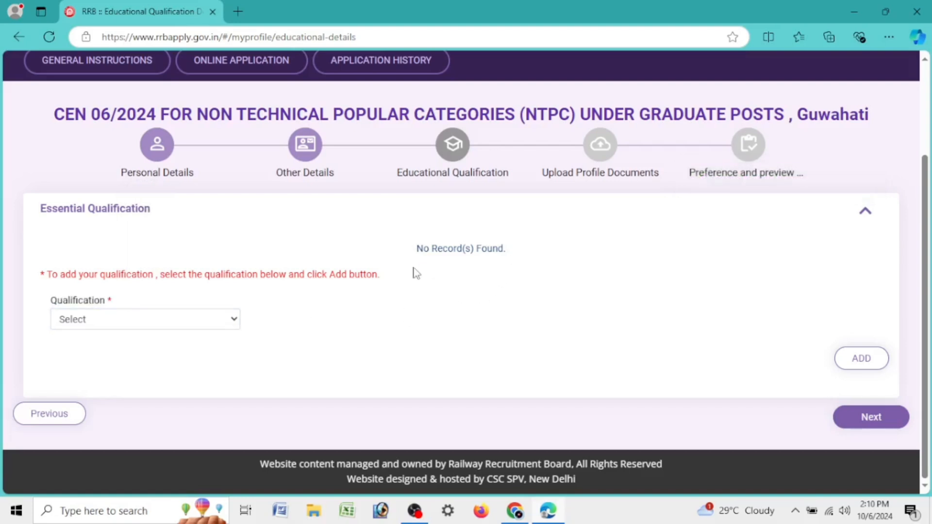
pyautogui.click(221, 324)
pyautogui.click(220, 324)
pyautogui.tripleClick(219, 321)
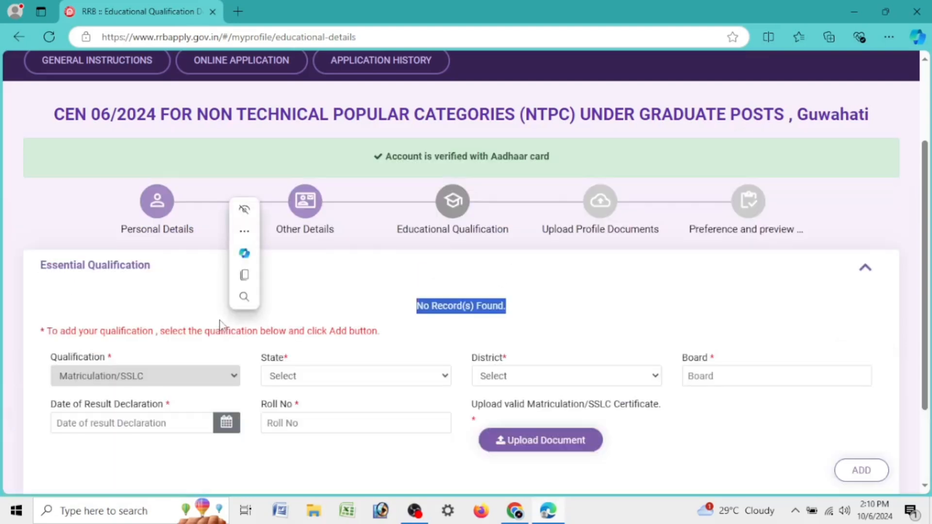
pyautogui.click(394, 341)
pyautogui.scroll(-3, 237, 308)
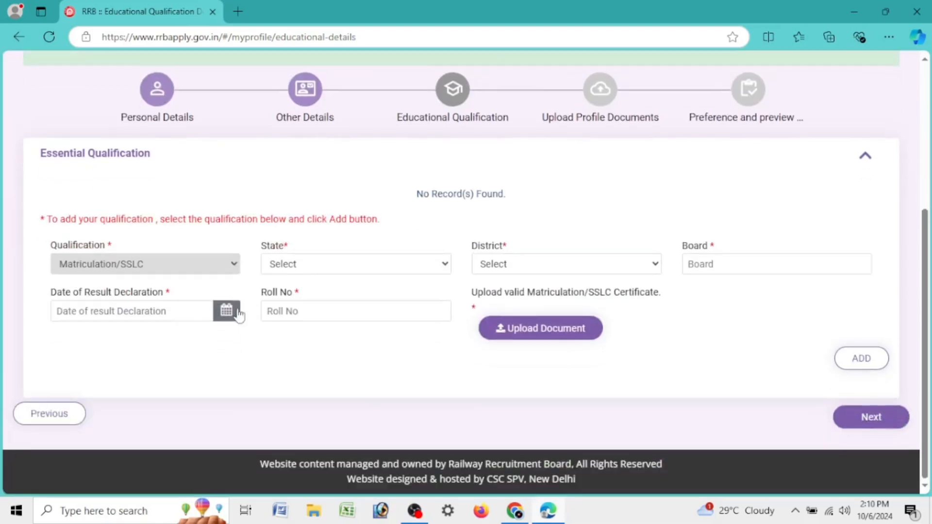
# Step: Set state ASSAM, district Jorhat and board S.E.B.A. for the qualification
pyautogui.click(329, 266)
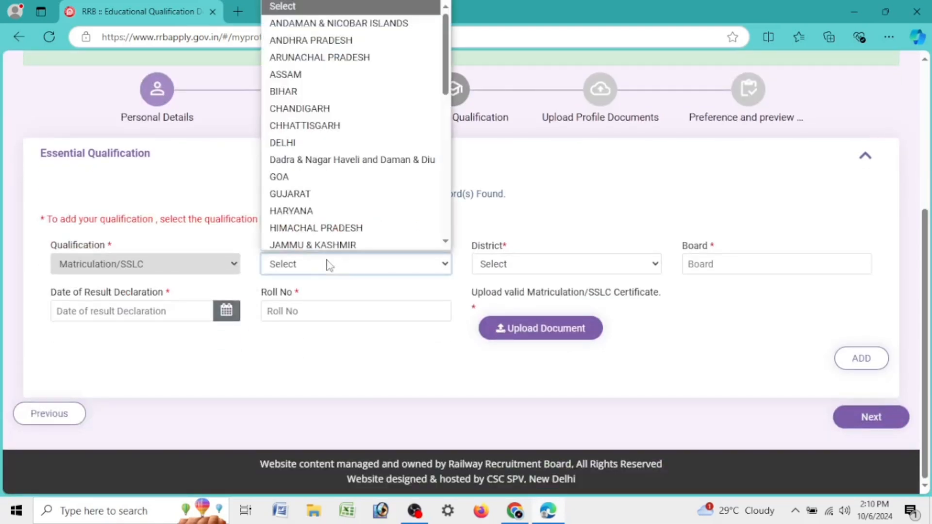
pyautogui.click(320, 77)
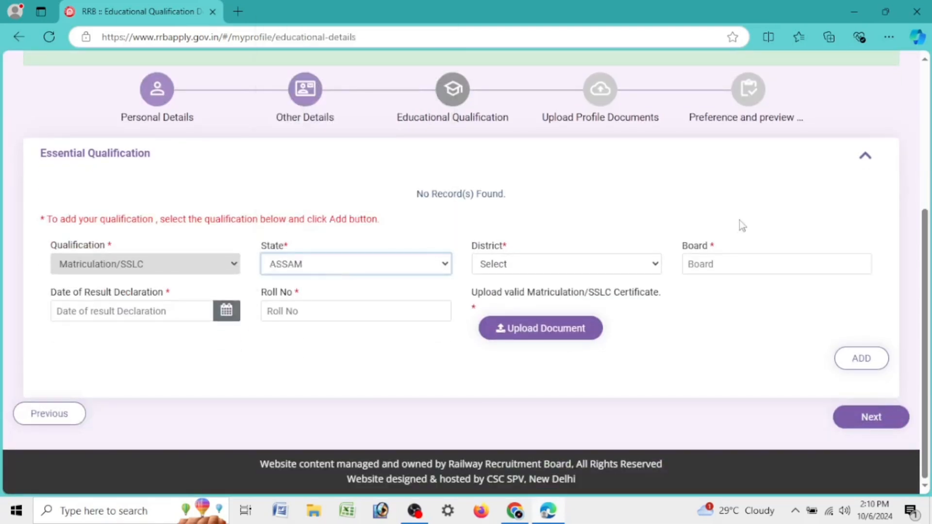
pyautogui.click(585, 267)
pyautogui.press('j')
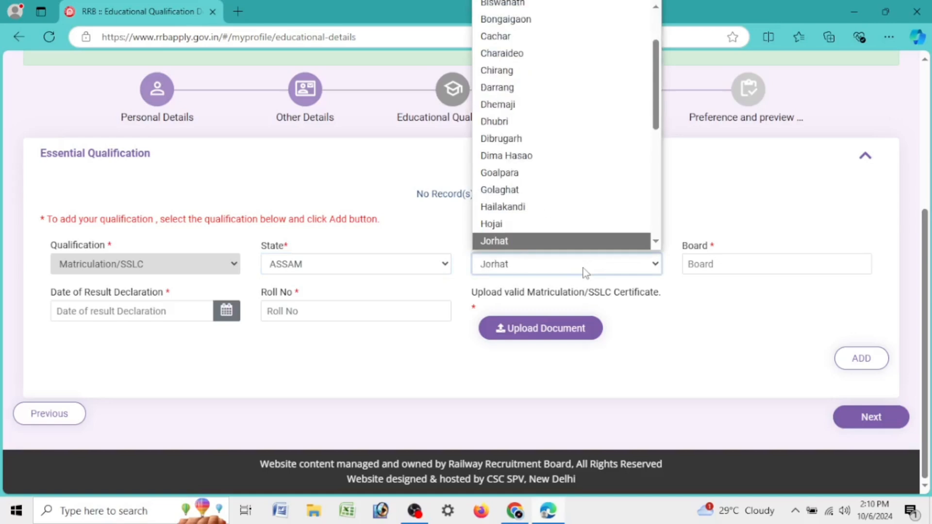
pyautogui.click(556, 241)
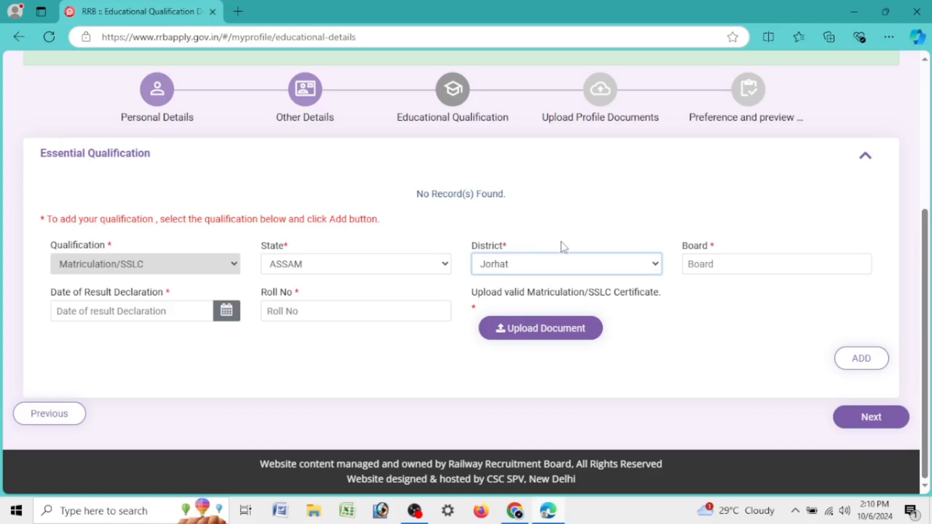
pyautogui.click(729, 268)
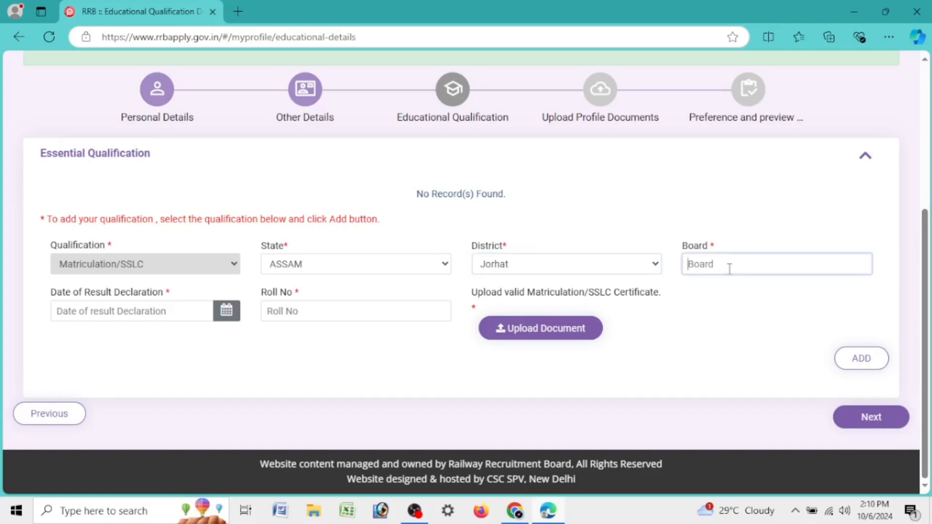
pyautogui.write('S')
pyautogui.press('BackSpace')
pyautogui.write('S.E.B.A.')
pyautogui.press('BackSpace')
# Step: Enter the roll number, set result date 31/05/2017, save the HSLC certificate upload, and add the record
pyautogui.click(366, 309)
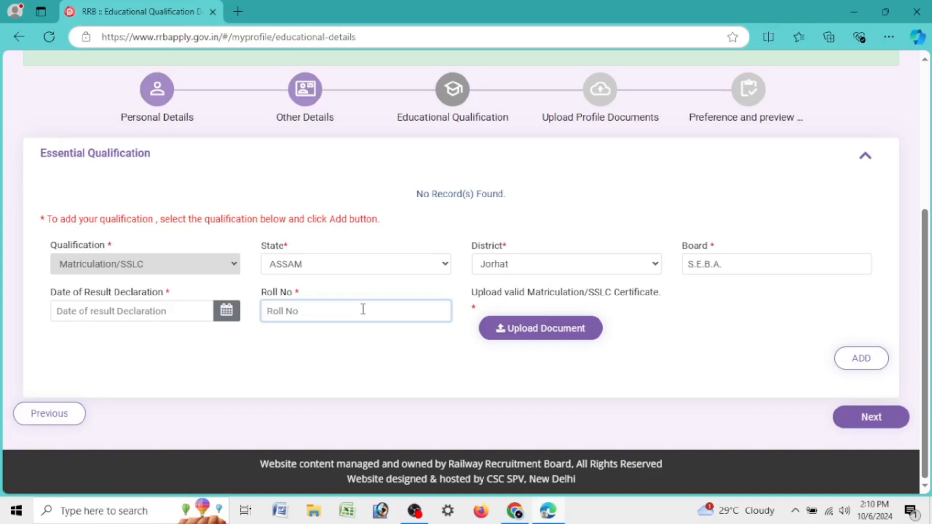
pyautogui.click(228, 312)
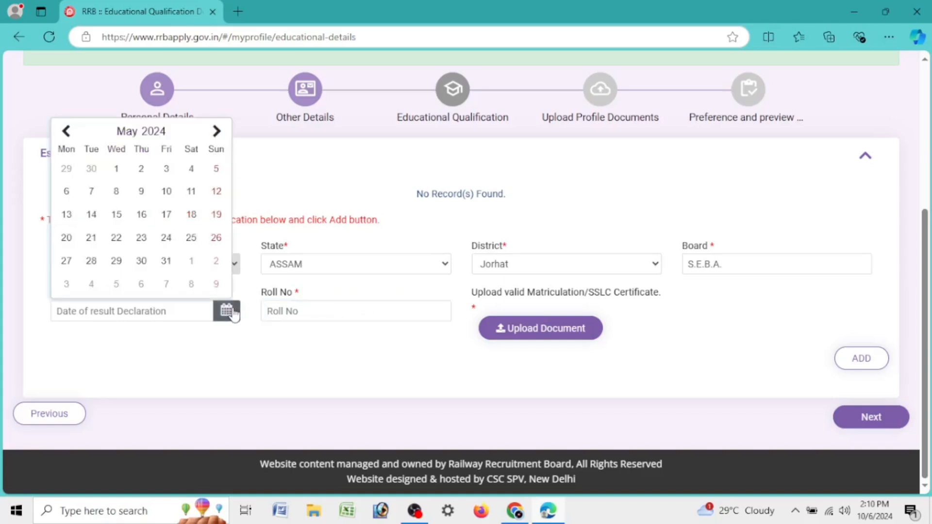
pyautogui.click(154, 132)
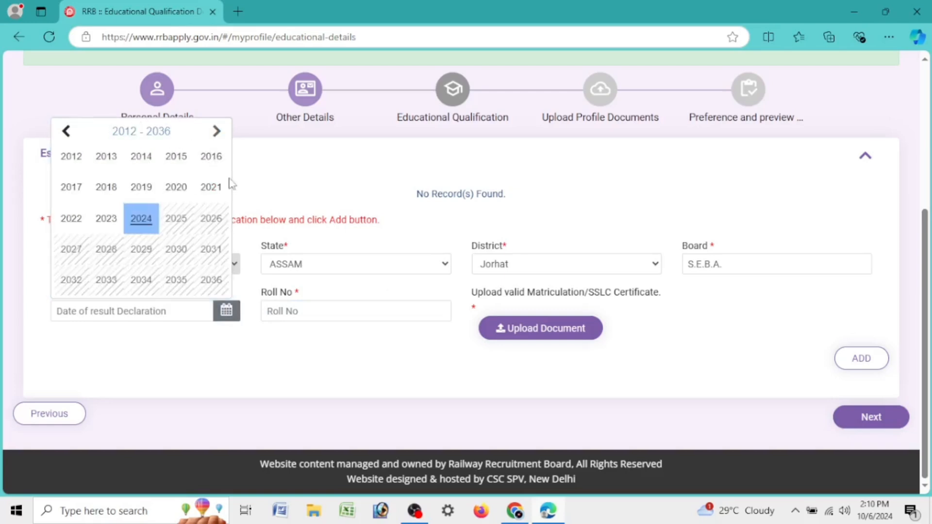
pyautogui.click(79, 196)
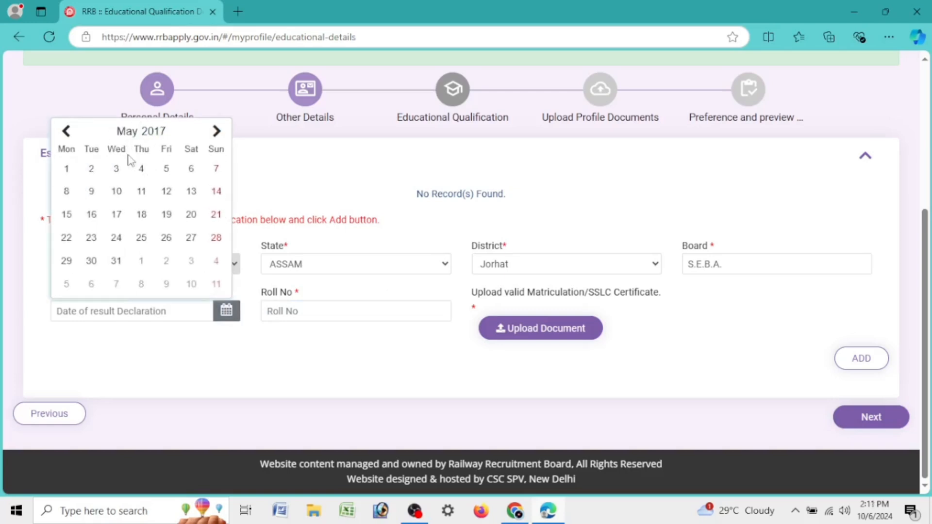
pyautogui.click(115, 262)
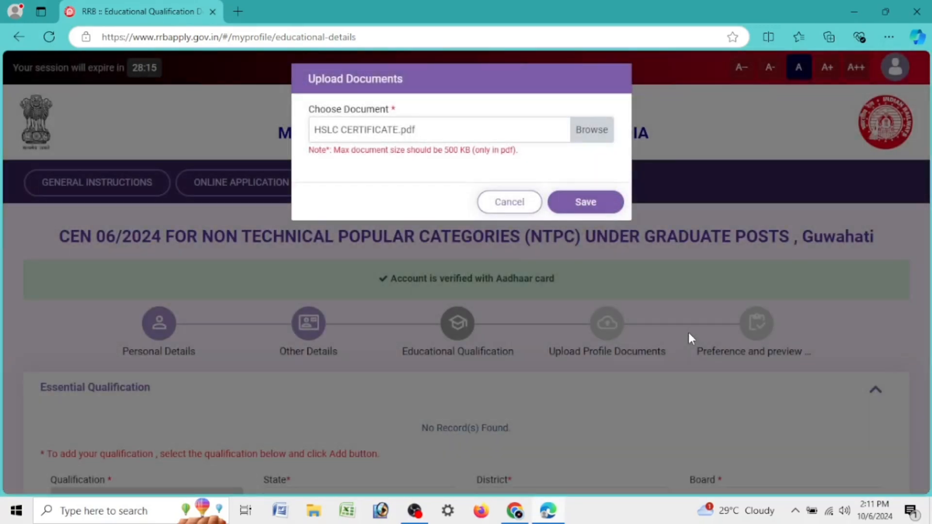
pyautogui.click(602, 203)
pyautogui.scroll(-4, 808, 287)
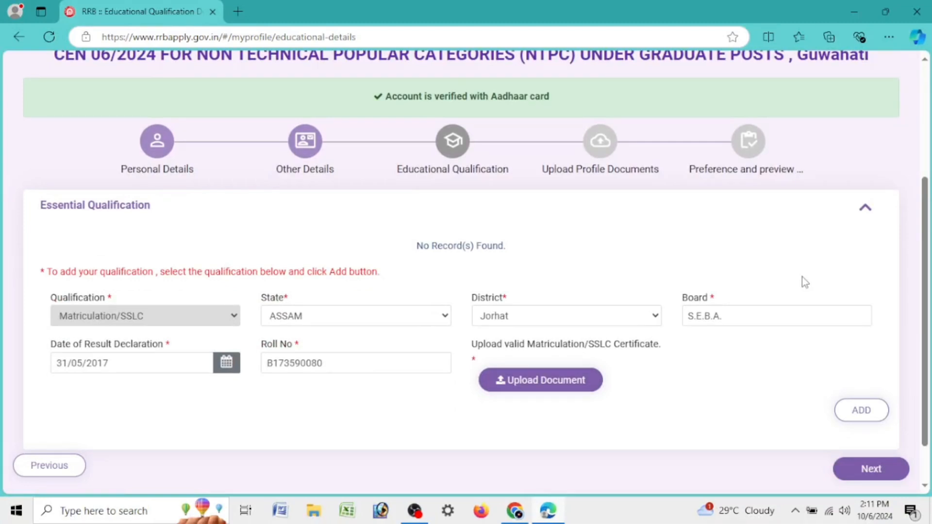
pyautogui.click(858, 411)
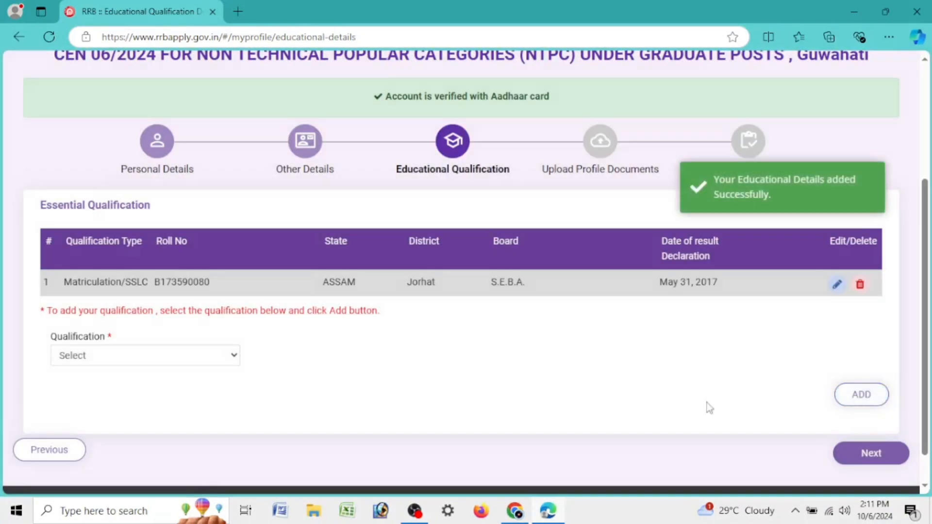
# Step: Choose 12th (+2 Stage) as qualification and discipline, ASSAM/Jorhat, and board A.H.S.E.C
pyautogui.click(156, 364)
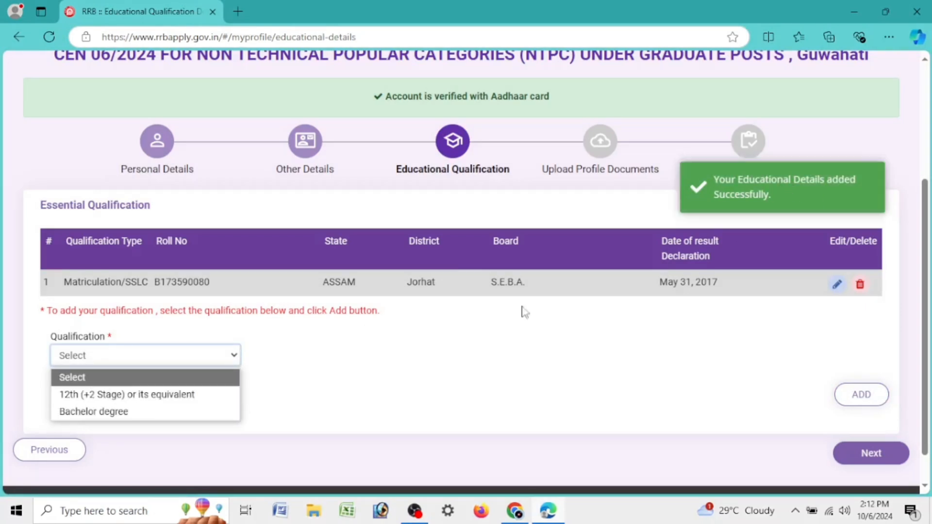
pyautogui.click(206, 394)
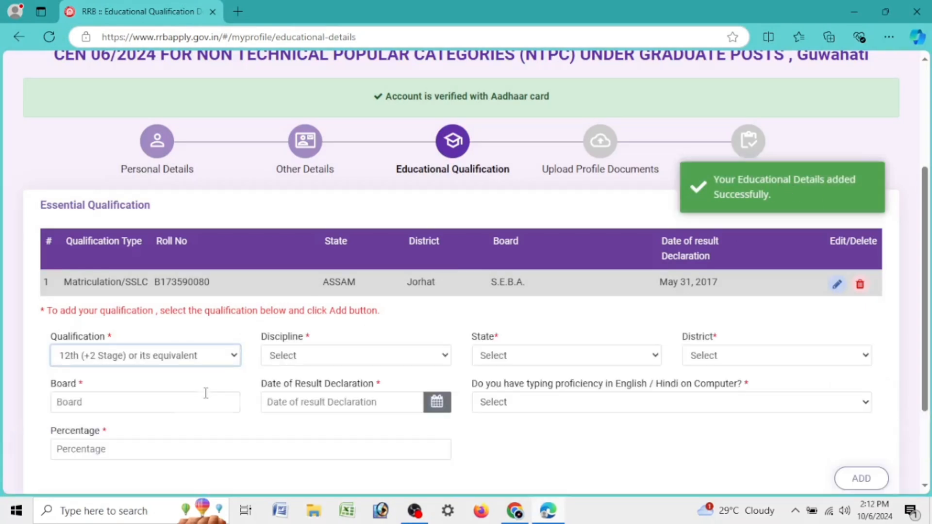
pyautogui.click(343, 358)
pyautogui.click(341, 395)
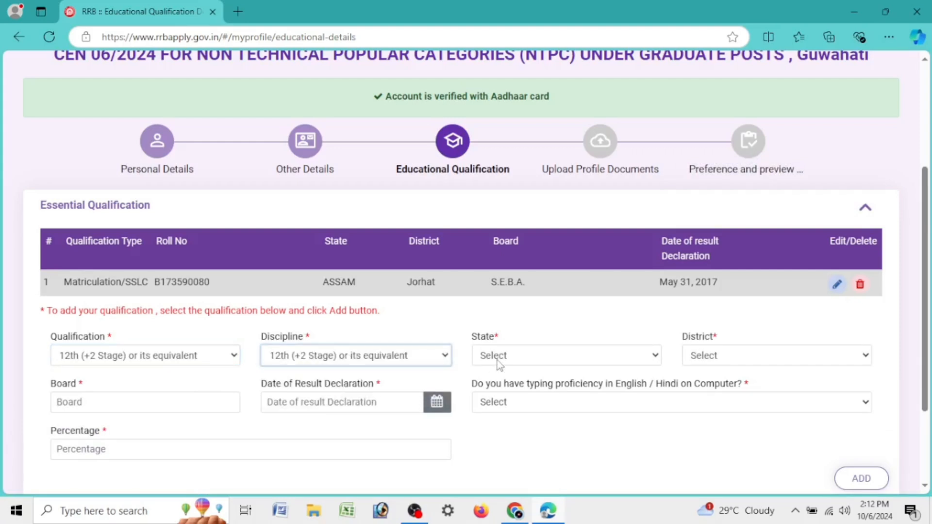
pyautogui.click(497, 360)
pyautogui.click(503, 75)
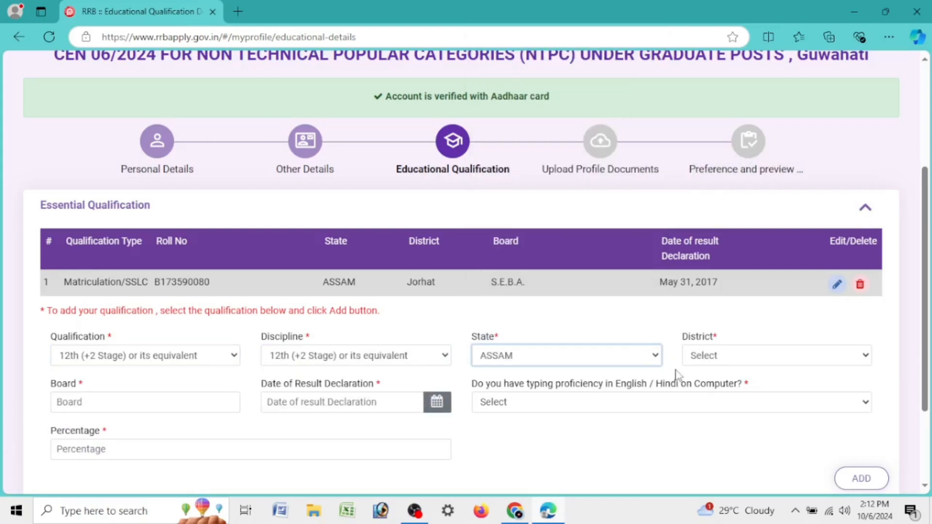
pyautogui.click(716, 357)
pyautogui.click(713, 318)
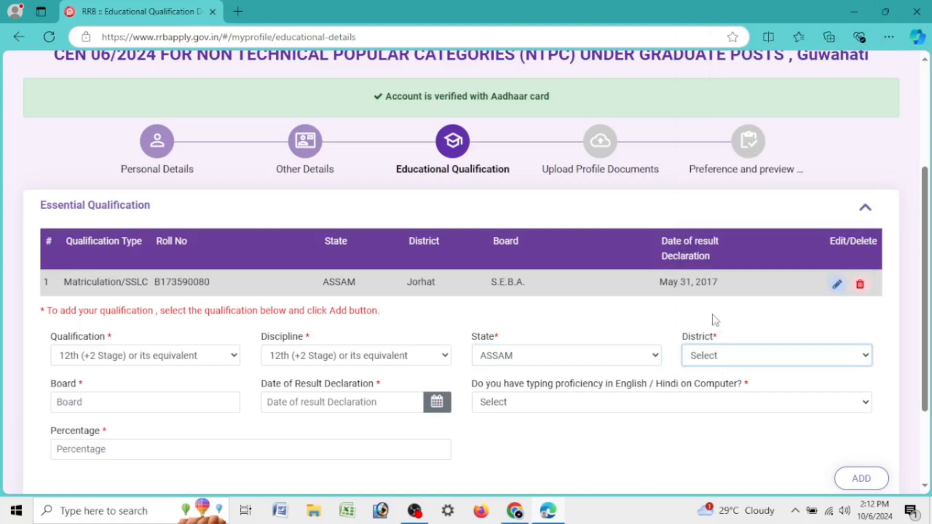
pyautogui.click(91, 402)
pyautogui.write('A.')
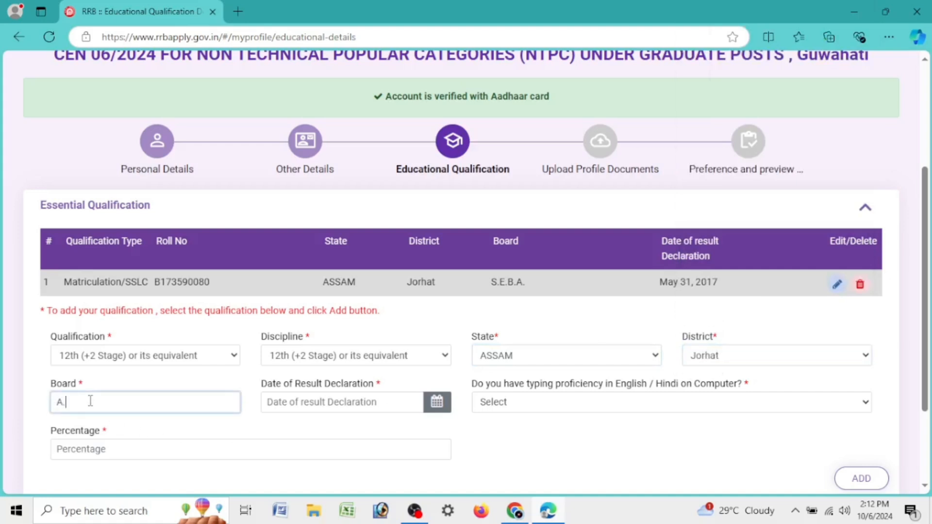
pyautogui.write('H.S.E.C.')
# Step: Set the result declaration date to 25/05/2019 and typing proficiency to Yes
pyautogui.click(437, 402)
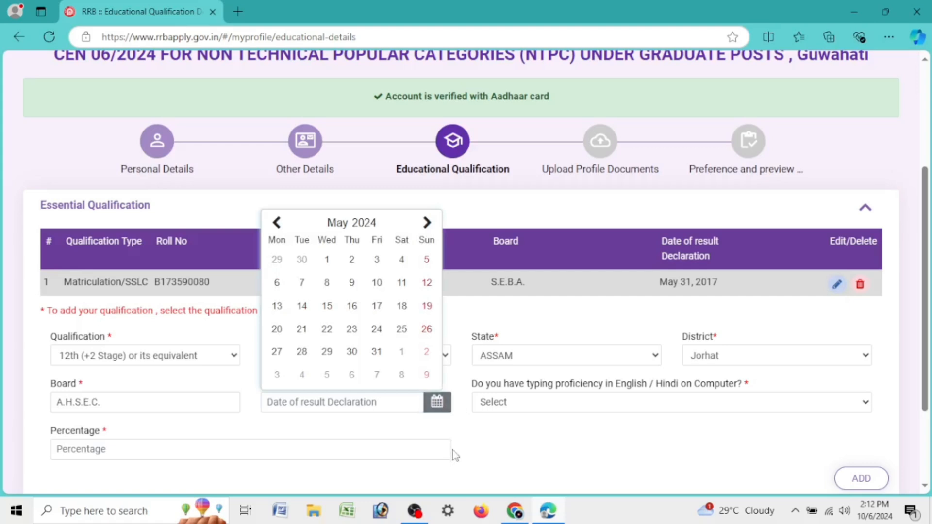
pyautogui.click(370, 225)
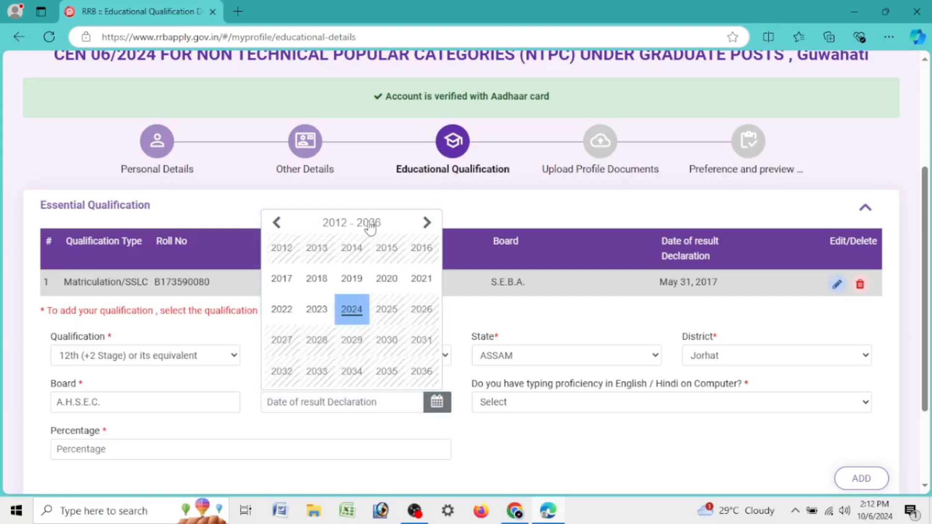
pyautogui.click(350, 281)
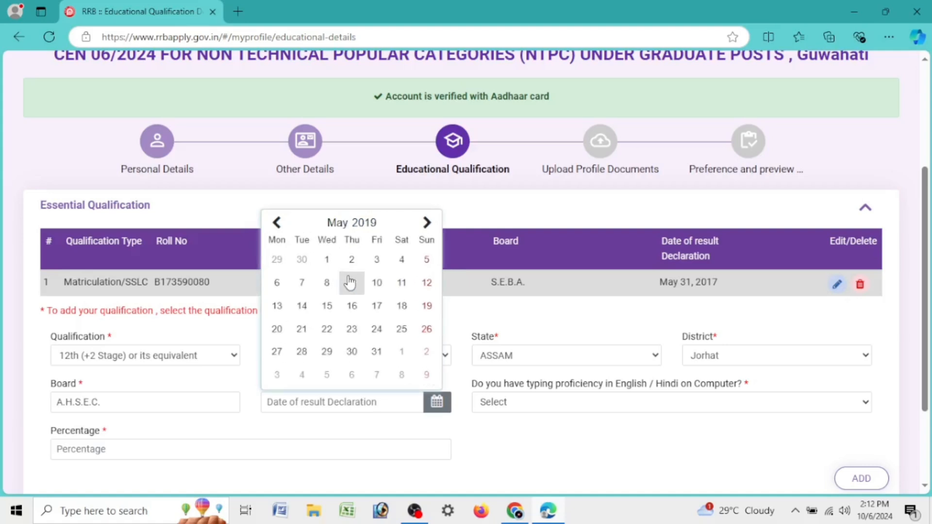
pyautogui.click(401, 328)
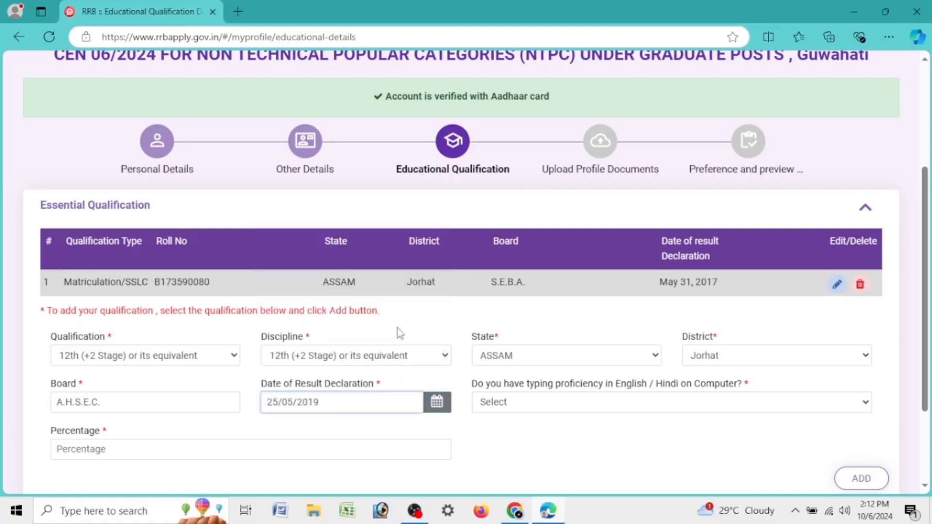
pyautogui.click(557, 402)
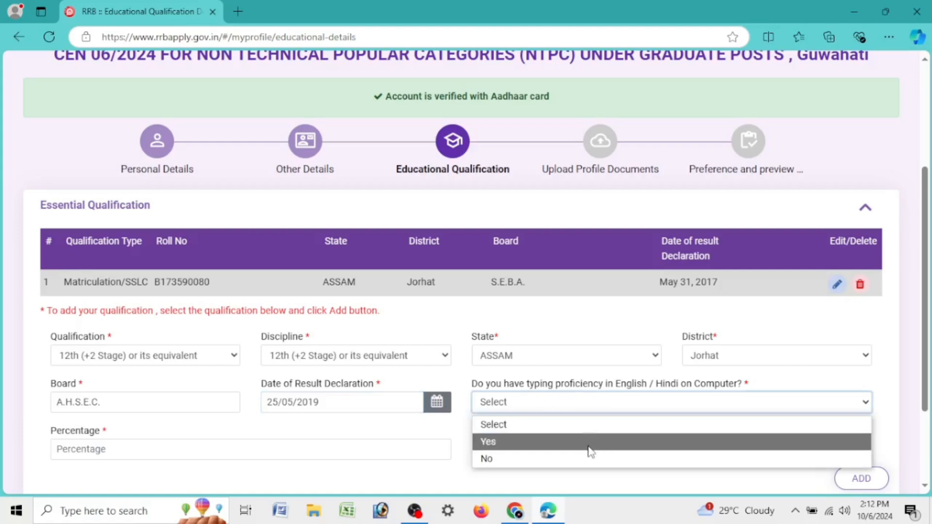
pyautogui.click(590, 451)
# Step: Enter 52.4 percent, add the 12th record, and continue to the photo and signature page
pyautogui.click(173, 448)
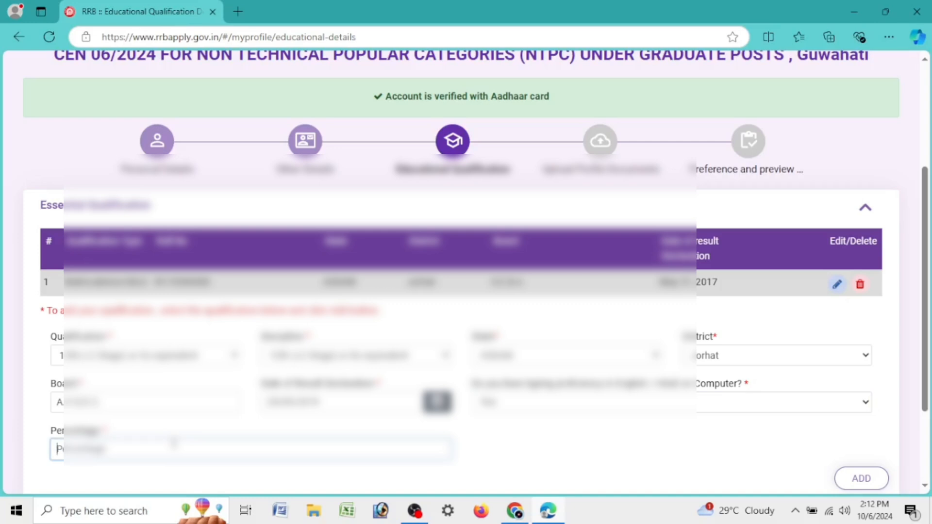
pyautogui.write('52.4')
pyautogui.scroll(-3, 178, 442)
pyautogui.click(858, 358)
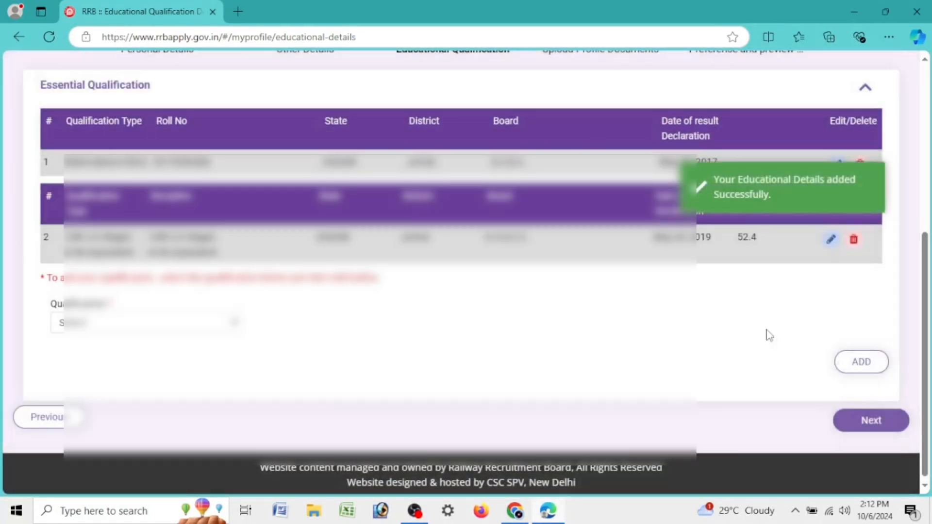
pyautogui.scroll(3, 769, 335)
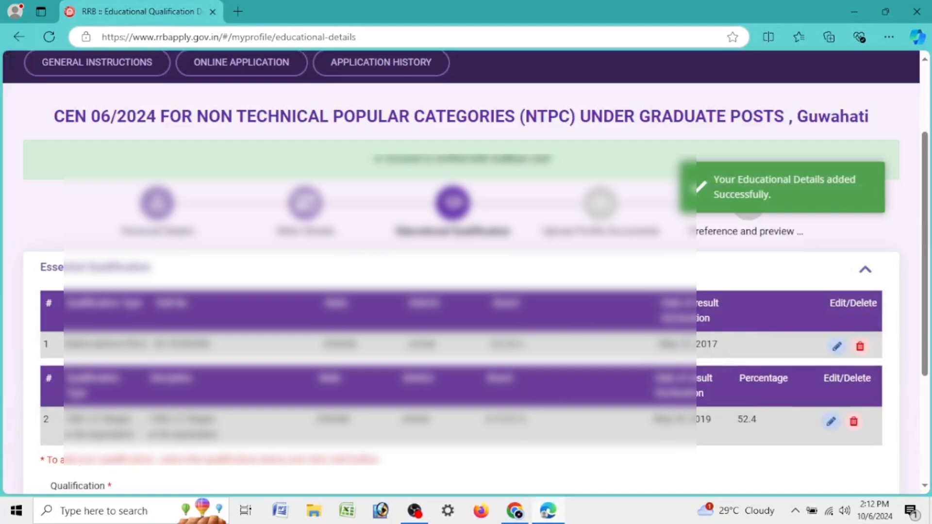
pyautogui.scroll(-3, 805, 415)
pyautogui.click(891, 425)
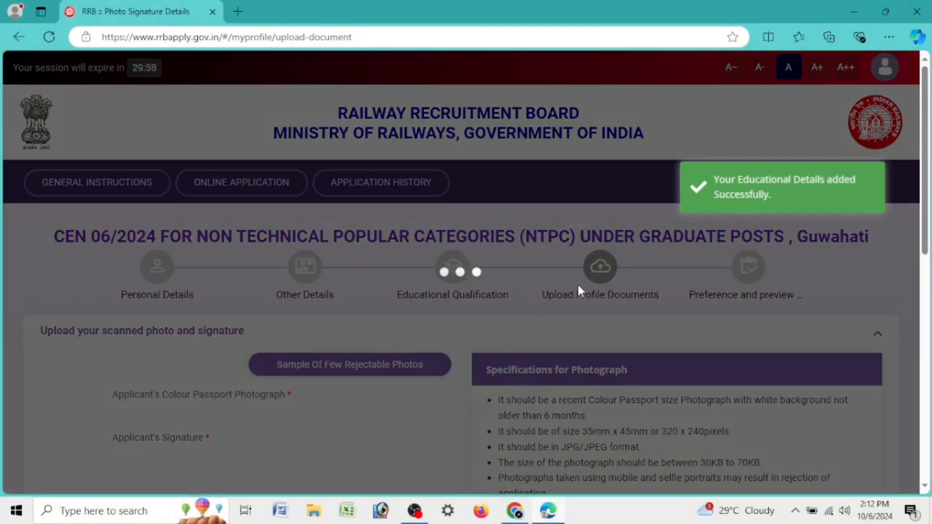
pyautogui.scroll(-3, 578, 293)
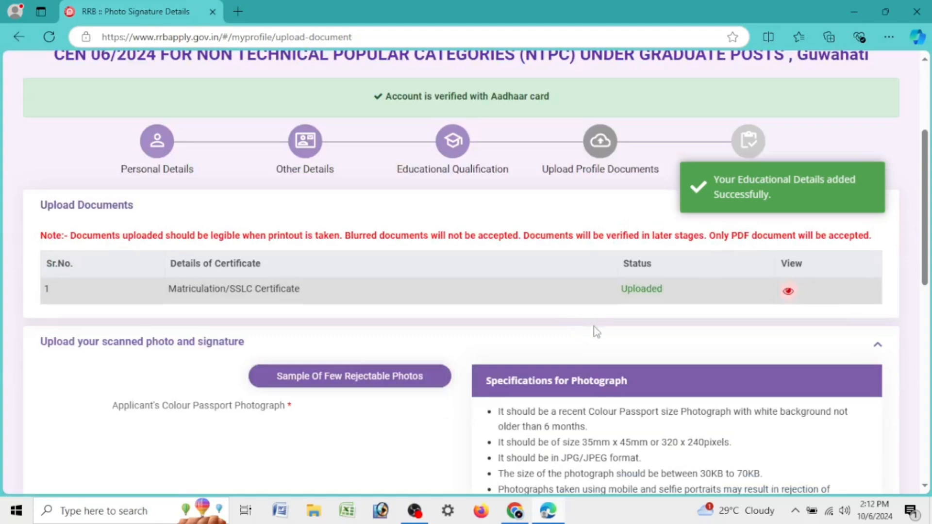
pyautogui.click(787, 290)
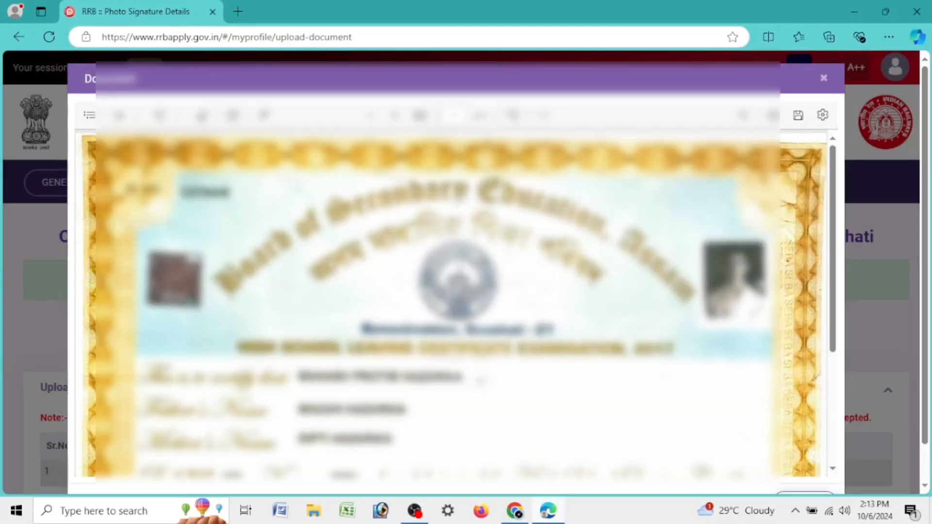
pyautogui.scroll(-5, 758, 282)
pyautogui.scroll(5, 754, 280)
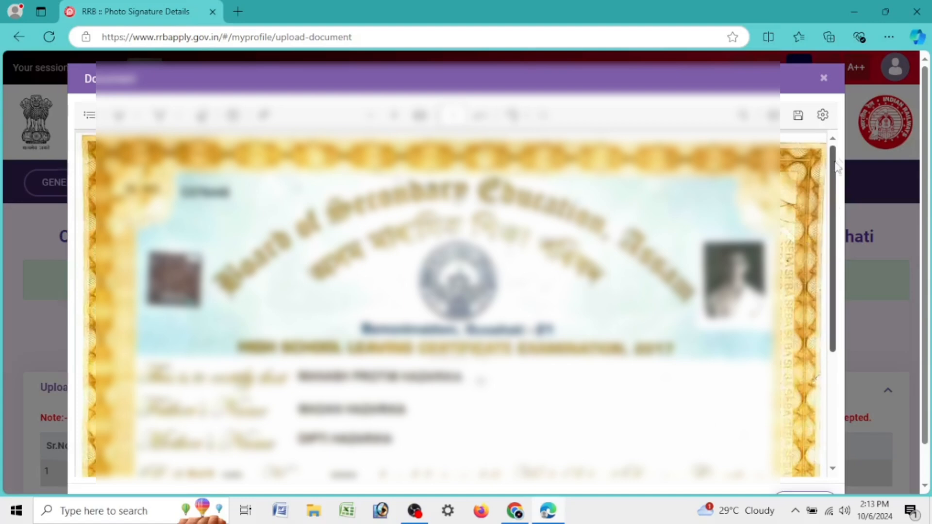
pyautogui.click(824, 77)
pyautogui.scroll(-2, 466, 272)
pyautogui.scroll(-5, 672, 262)
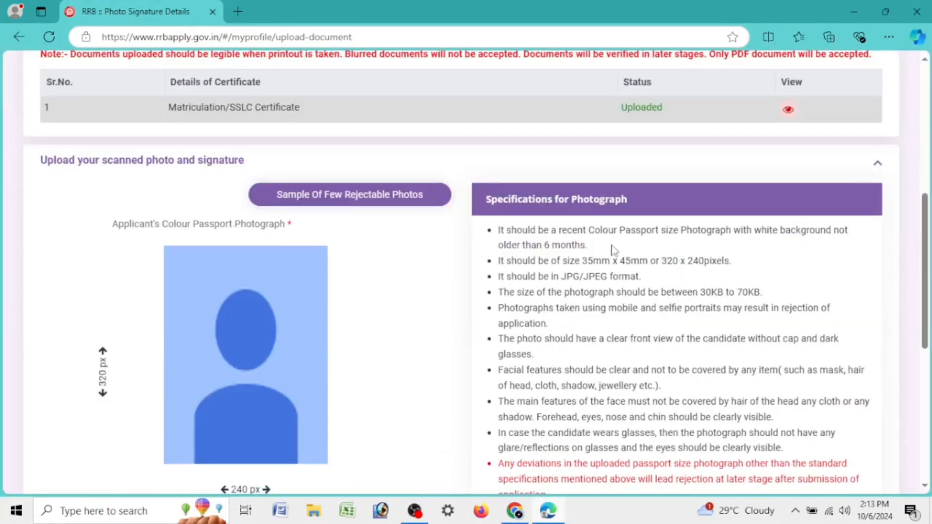
pyautogui.scroll(-6, 613, 249)
pyautogui.scroll(7, 613, 245)
pyautogui.scroll(-4, 101, 296)
pyautogui.scroll(4, 100, 295)
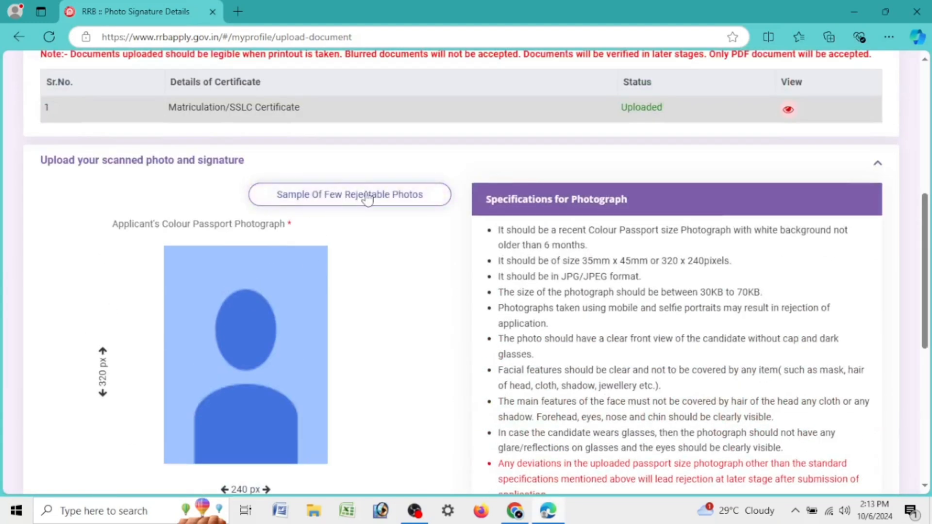
pyautogui.click(398, 194)
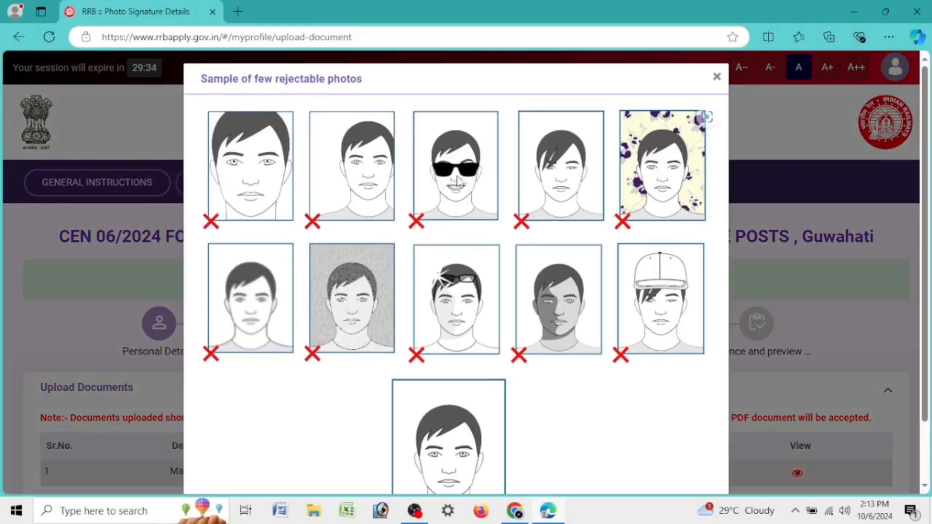
pyautogui.scroll(-2, 464, 292)
pyautogui.scroll(2, 483, 194)
pyautogui.scroll(-2, 485, 286)
pyautogui.scroll(2, 530, 302)
pyautogui.scroll(-3, 529, 302)
pyautogui.scroll(2, 499, 359)
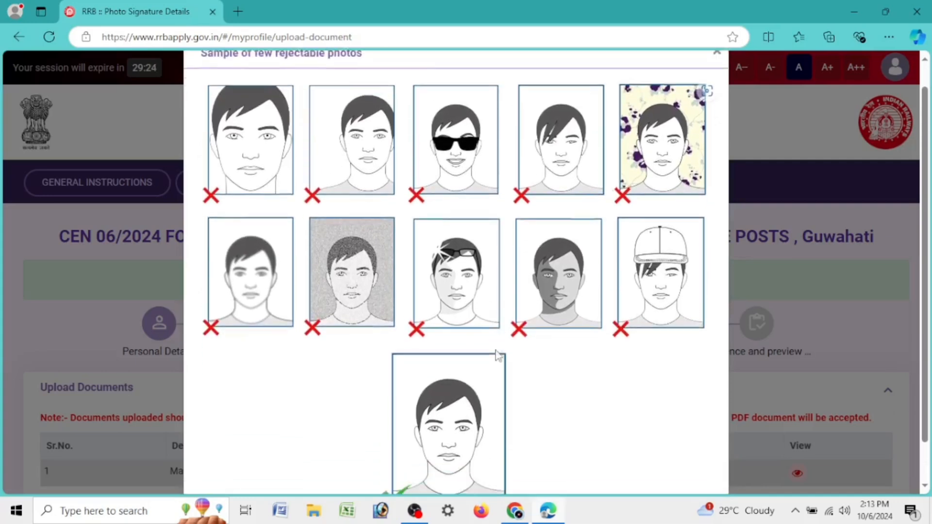
pyautogui.scroll(1, 499, 358)
pyautogui.click(717, 74)
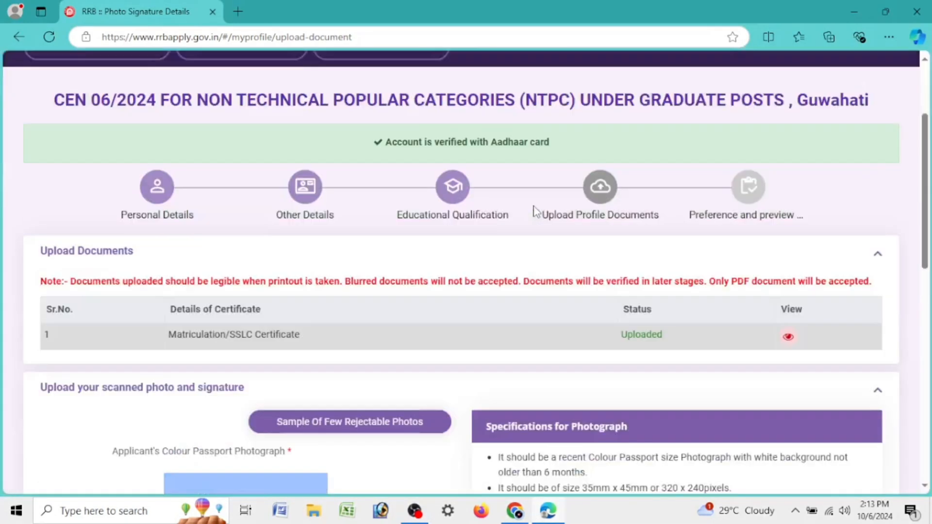
# Step: Review the photograph requirements, highlighting the white background rule
pyautogui.scroll(-10, 534, 212)
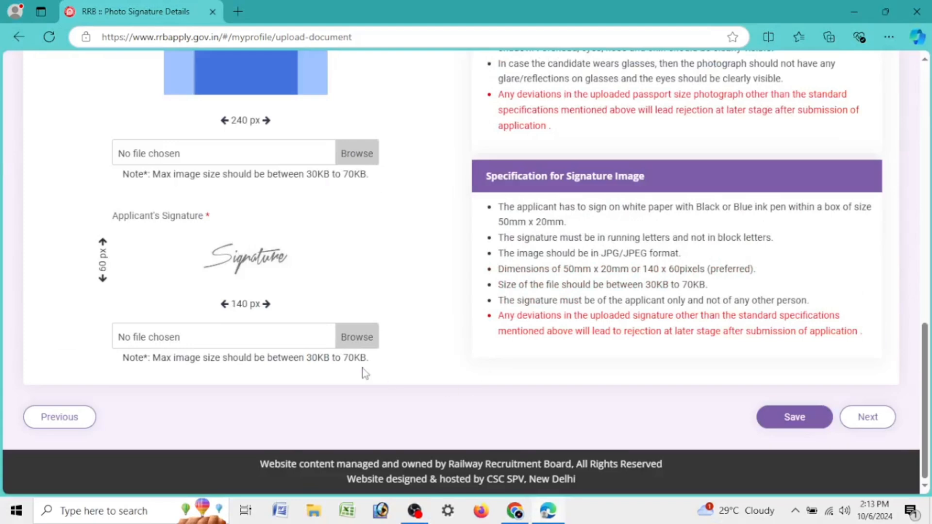
pyautogui.scroll(3, 365, 374)
pyautogui.scroll(3, 362, 356)
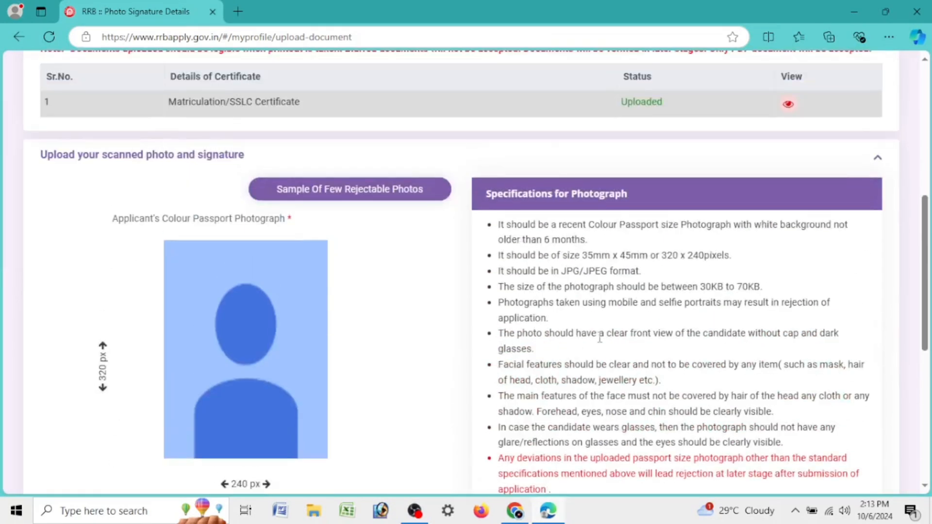
pyautogui.moveTo(753, 226); pyautogui.dragTo(697, 240)
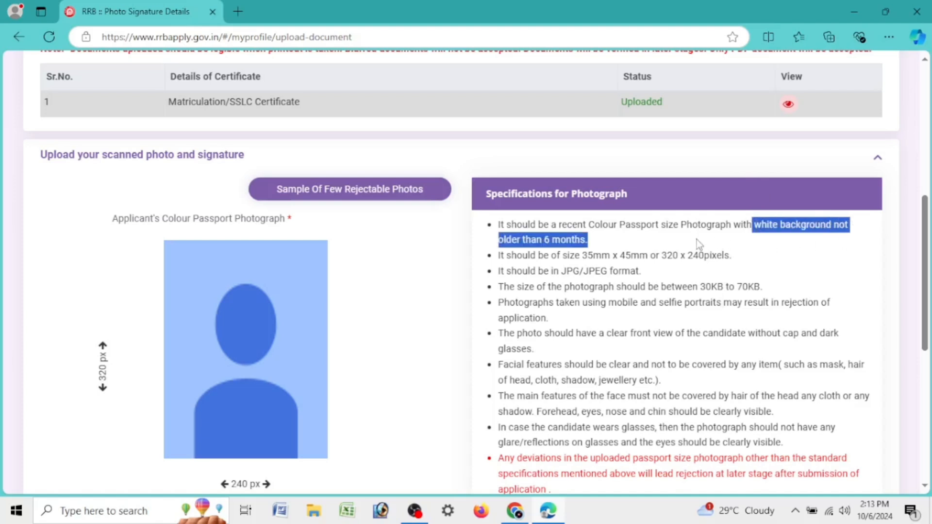
pyautogui.click(613, 255)
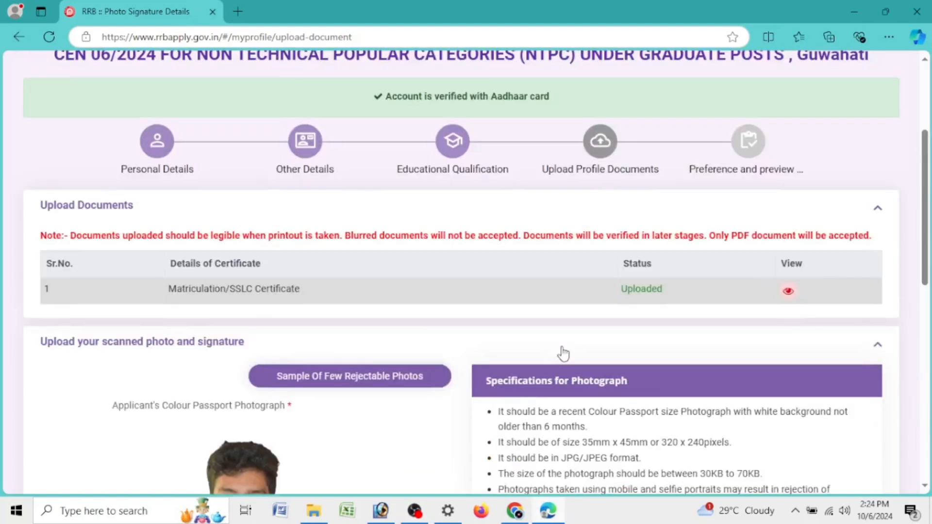
pyautogui.scroll(-12, 564, 353)
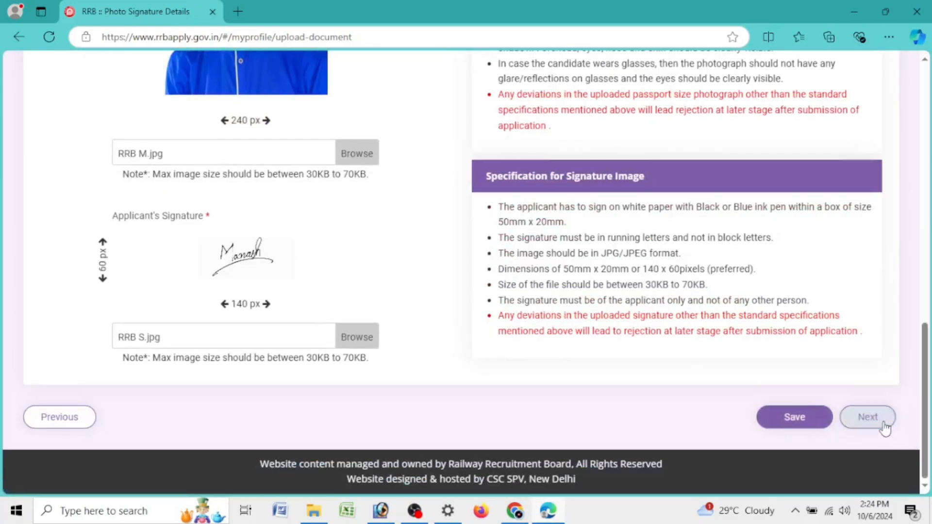
# Step: Save the photo and signature and move on to the eligible posts preference page
pyautogui.click(883, 423)
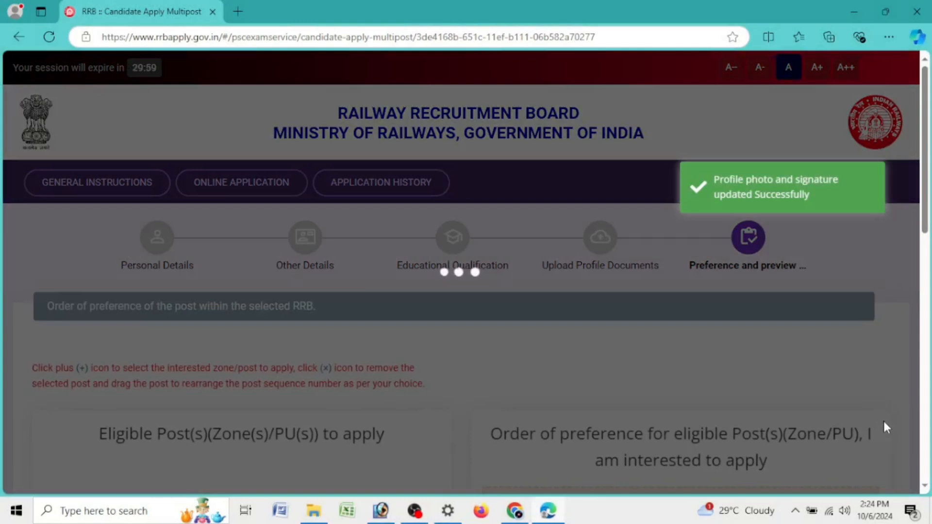
pyautogui.scroll(-4, 845, 297)
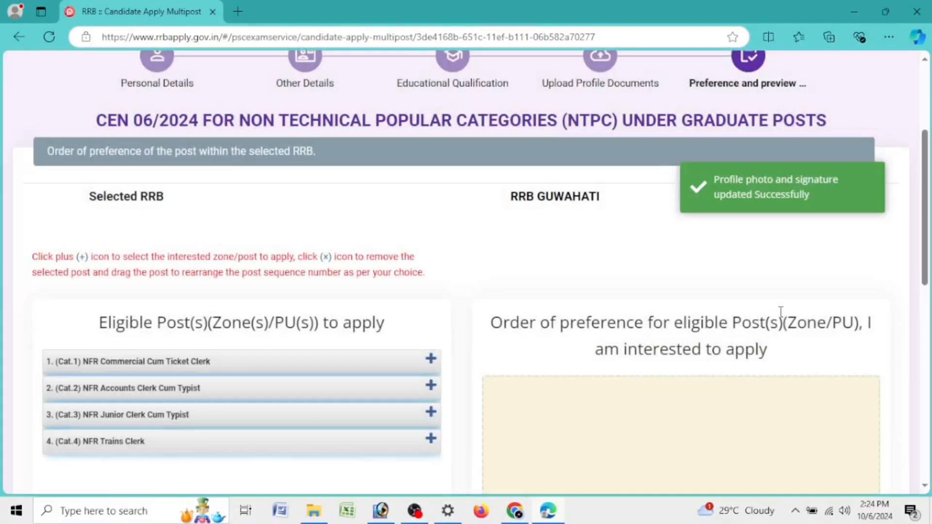
pyautogui.scroll(-4, 779, 310)
pyautogui.moveTo(92, 146); pyautogui.dragTo(381, 144)
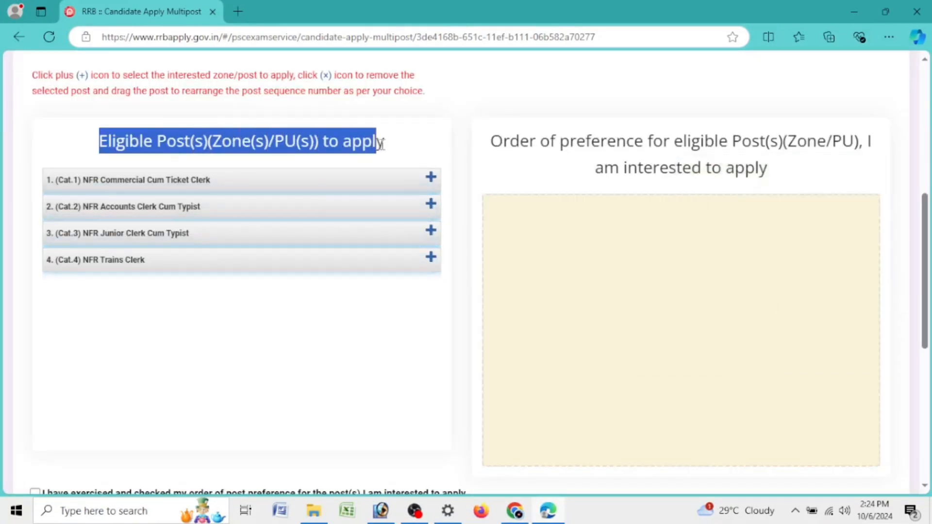
pyautogui.click(327, 148)
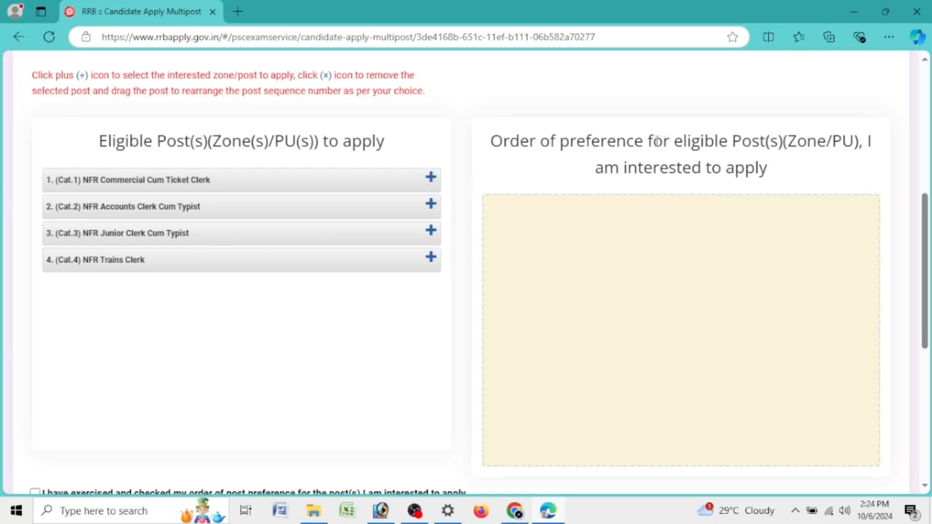
# Step: Rank Trains Clerk, Commercial Cum Ticket Clerk, Junior Clerk and Accounts Clerk as preferences 1–4
pyautogui.click(431, 260)
pyautogui.click(430, 178)
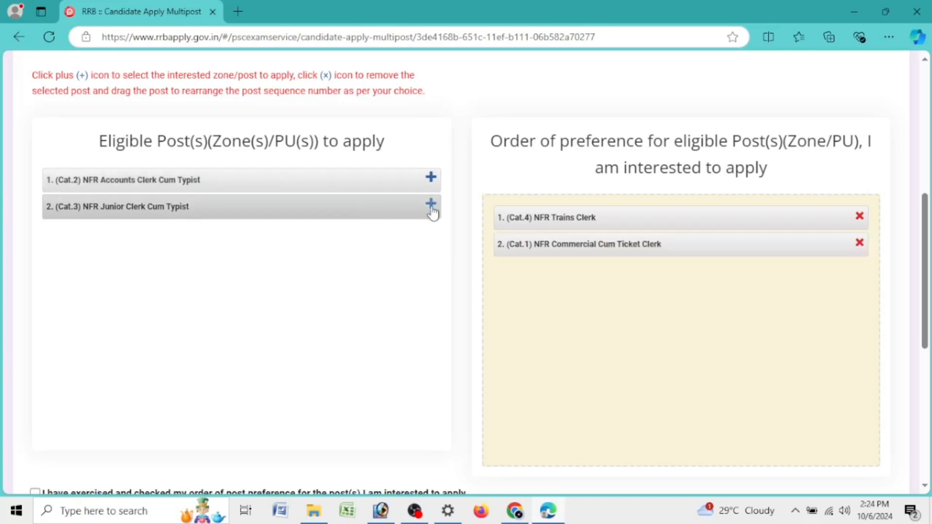
pyautogui.click(430, 204)
pyautogui.click(430, 177)
pyautogui.scroll(-7, 485, 202)
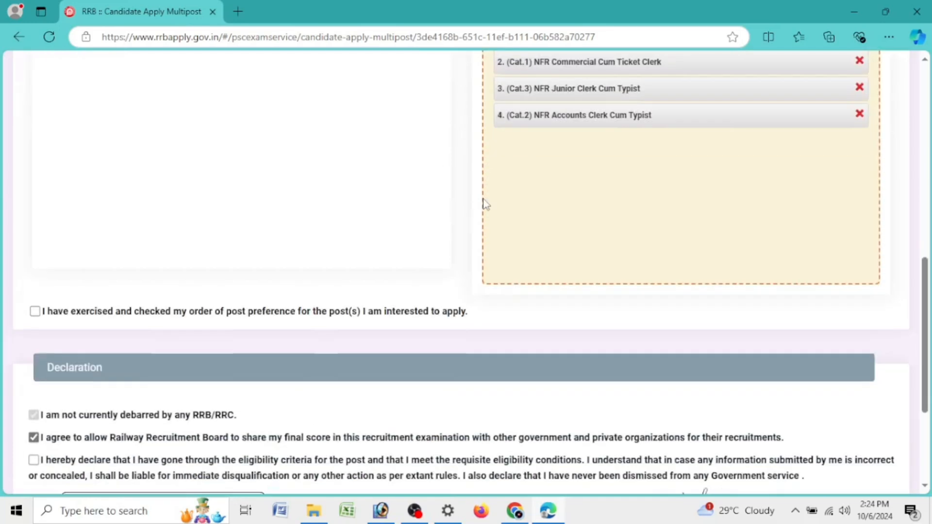
# Step: Tick the preference-order, no-LASIK and eligibility declarations, fill in the place, and open the preview
pyautogui.click(34, 130)
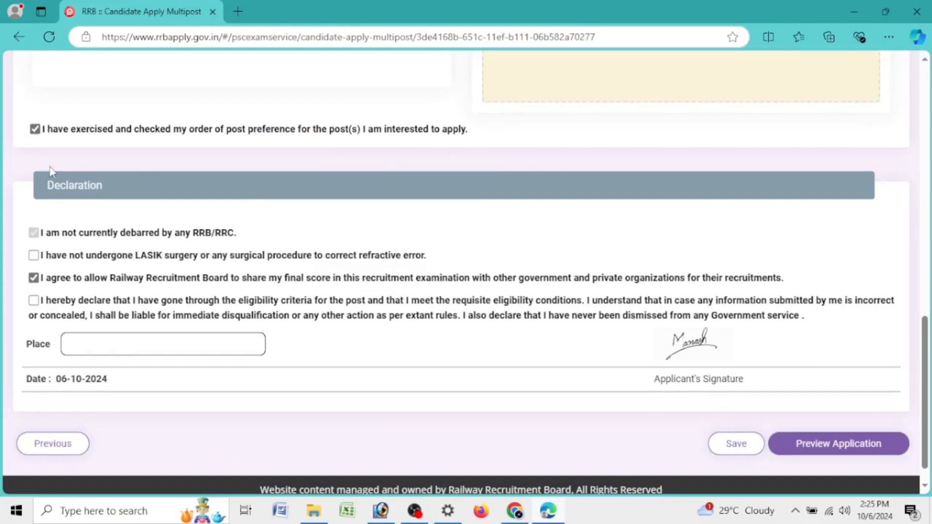
pyautogui.click(34, 255)
pyautogui.click(33, 301)
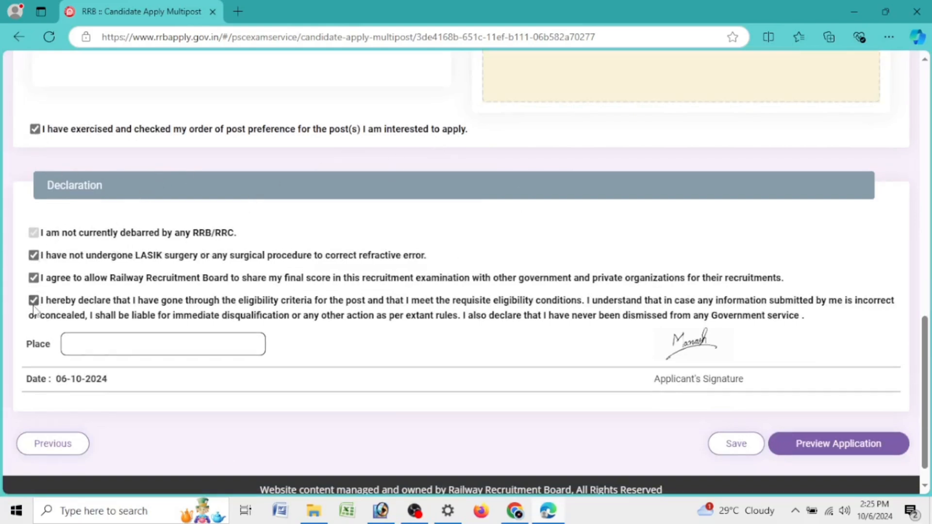
pyautogui.click(236, 339)
pyautogui.write('KAKOJAN')
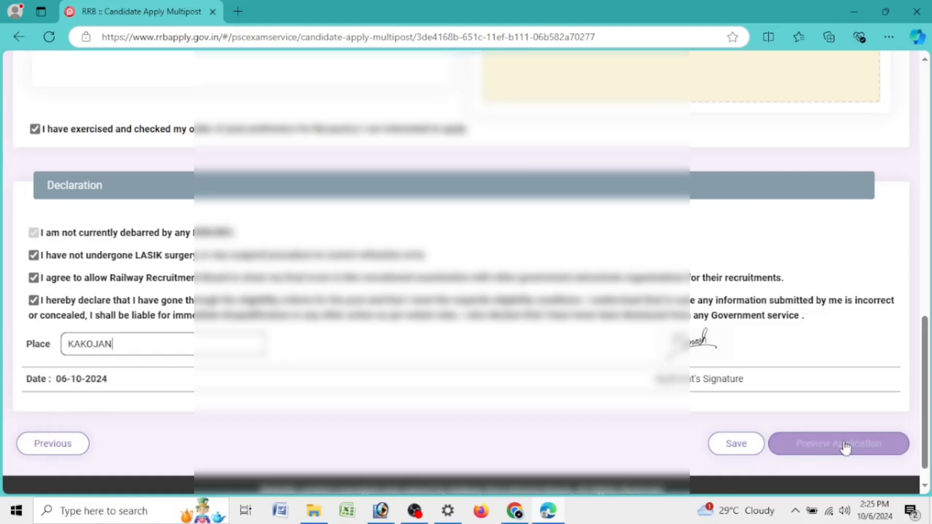
pyautogui.click(843, 443)
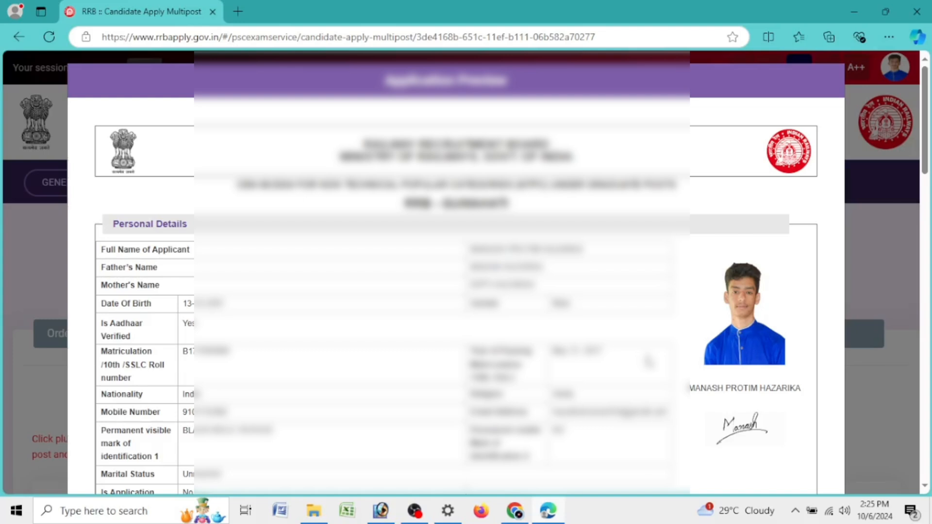
# Step: Scroll through the entire application preview and submit it
pyautogui.scroll(-4, 648, 361)
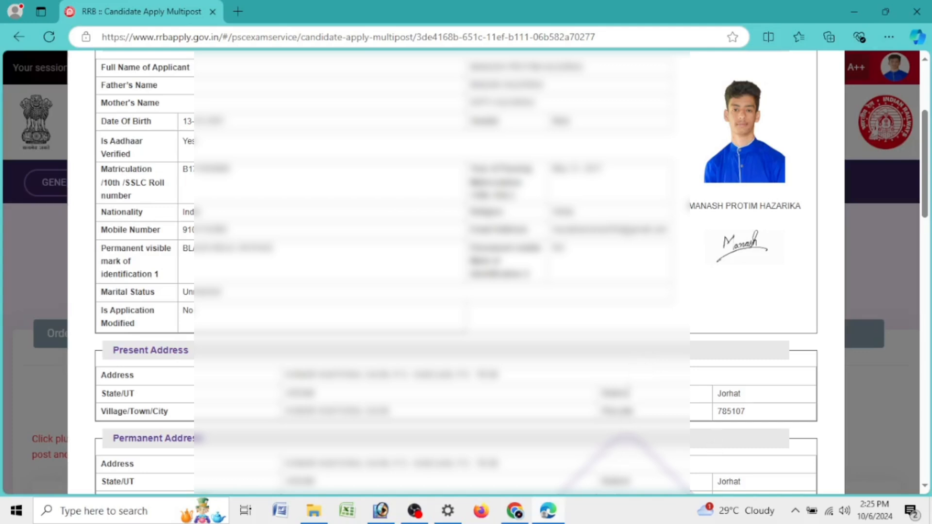
pyautogui.scroll(-4, 669, 305)
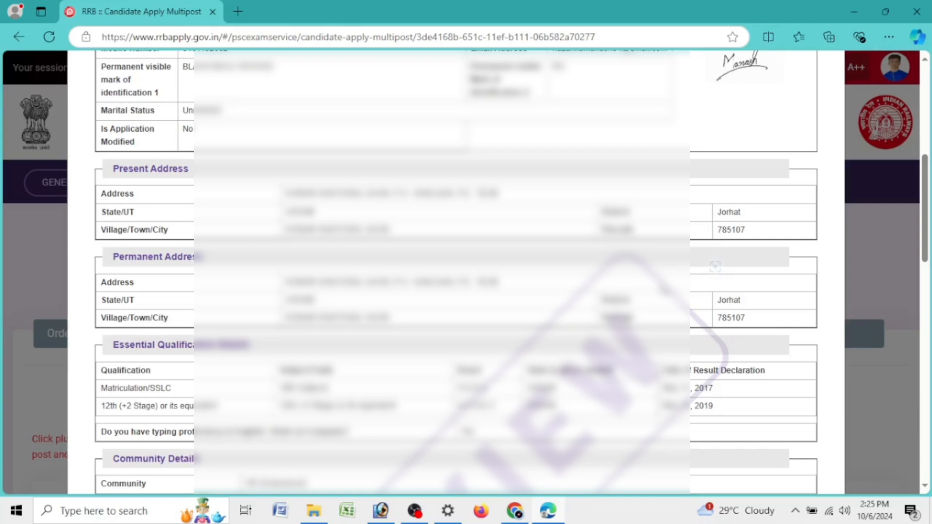
pyautogui.scroll(-4, 668, 305)
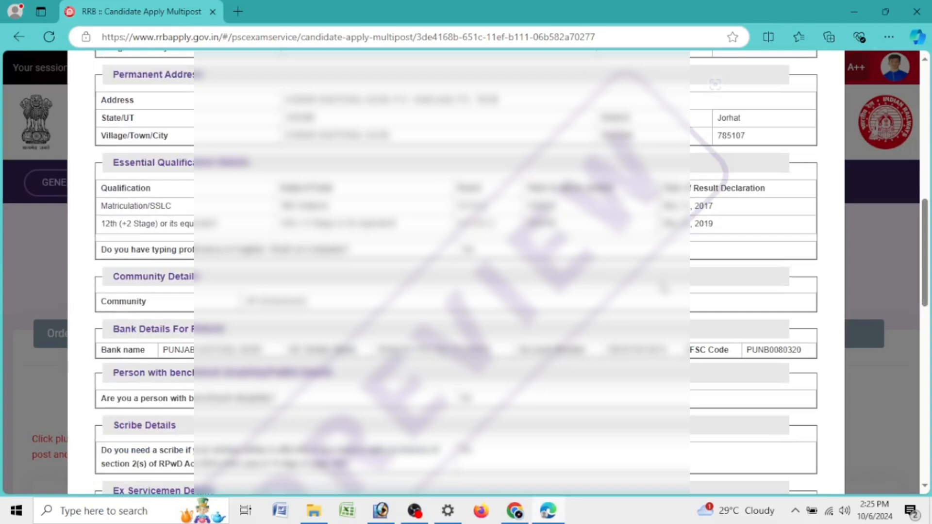
pyautogui.scroll(-8, 664, 288)
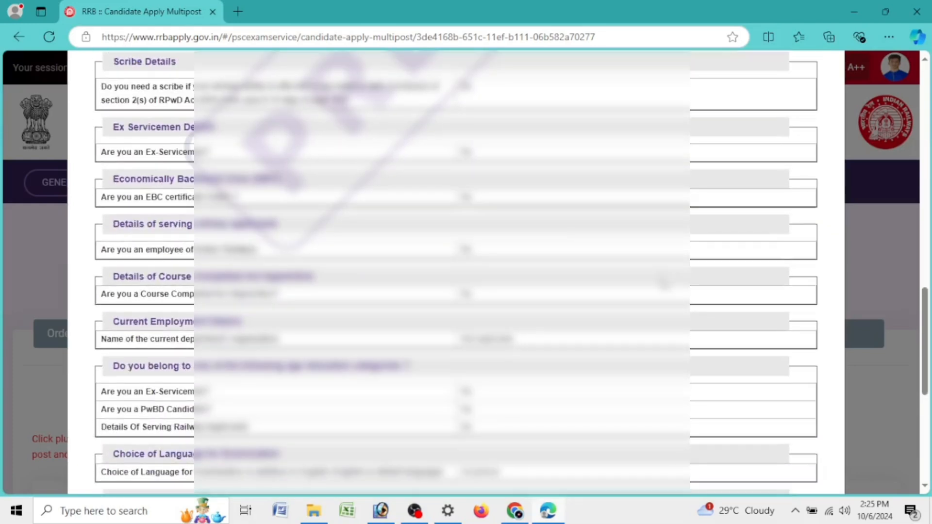
pyautogui.scroll(-7, 664, 283)
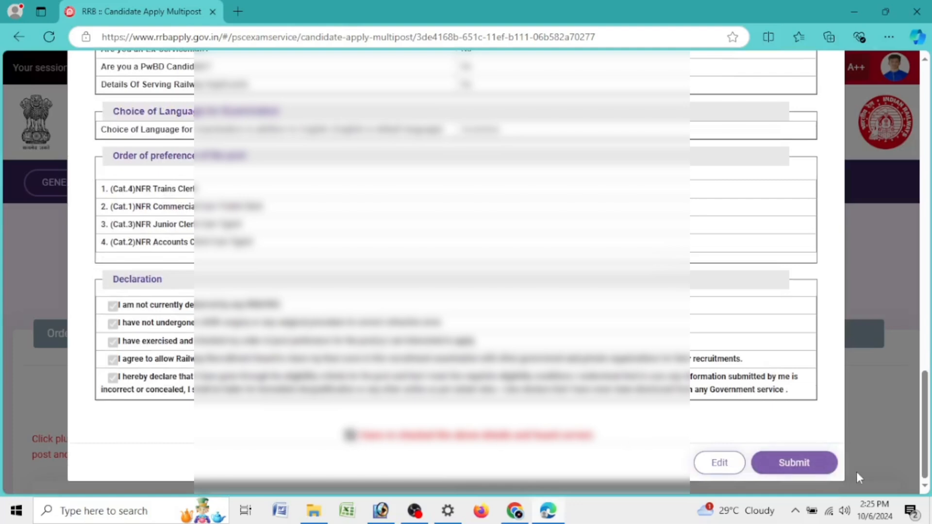
pyautogui.click(795, 462)
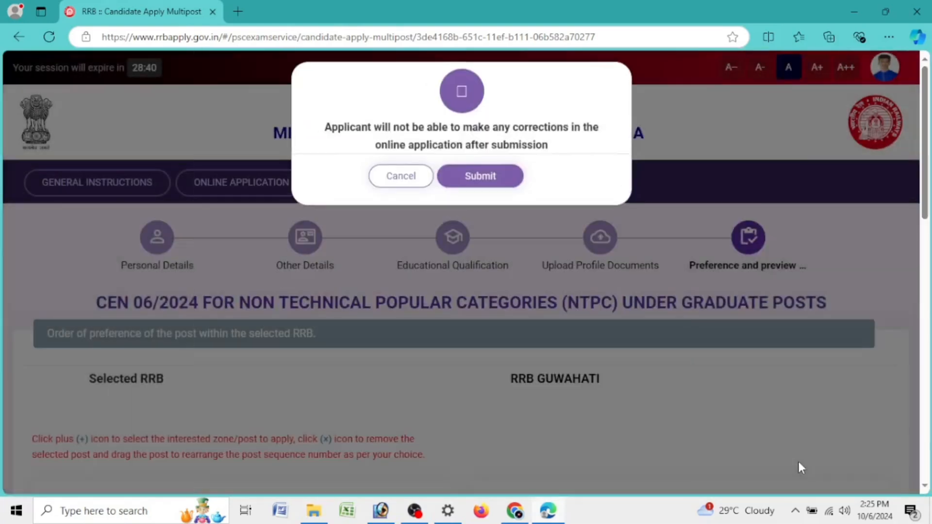
# Step: Confirm the final submission and choose Pay With PayU for the ₹500.00 fee
pyautogui.click(492, 182)
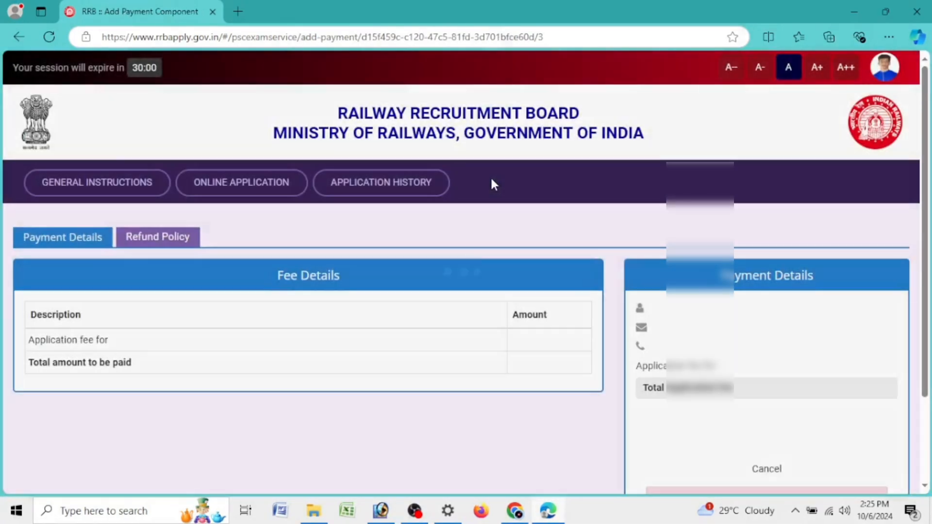
pyautogui.scroll(-3, 624, 291)
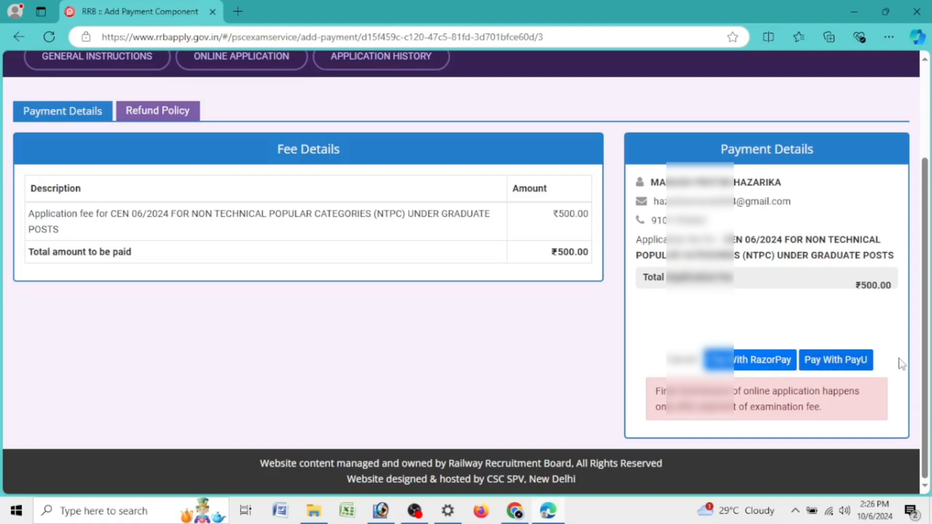
pyautogui.click(836, 360)
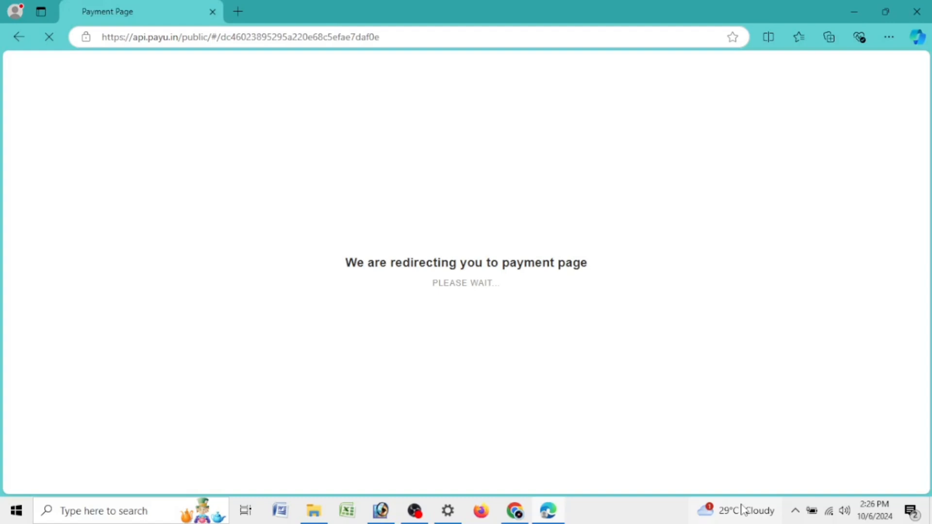
# Step: Close the news panel, select UPI and generate a QR code for the ₹500 payment
pyautogui.moveTo(742, 509)
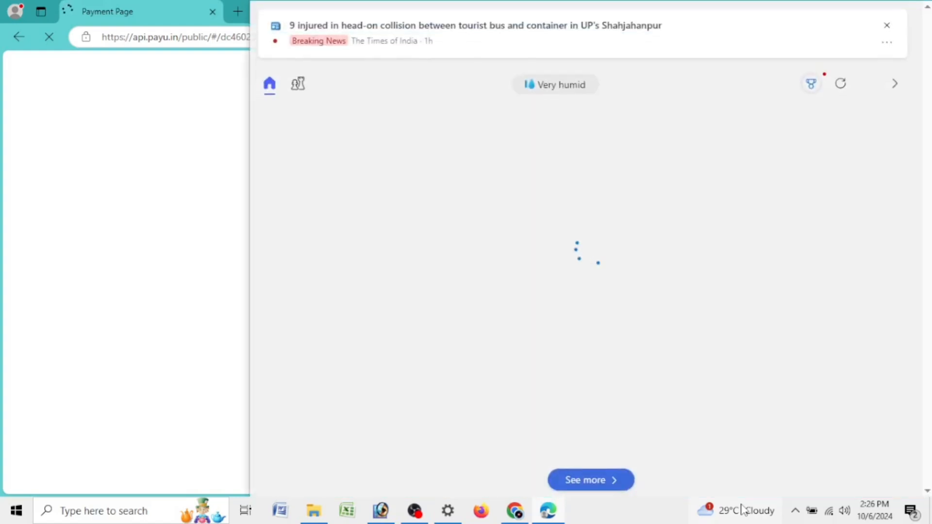
pyautogui.click(886, 25)
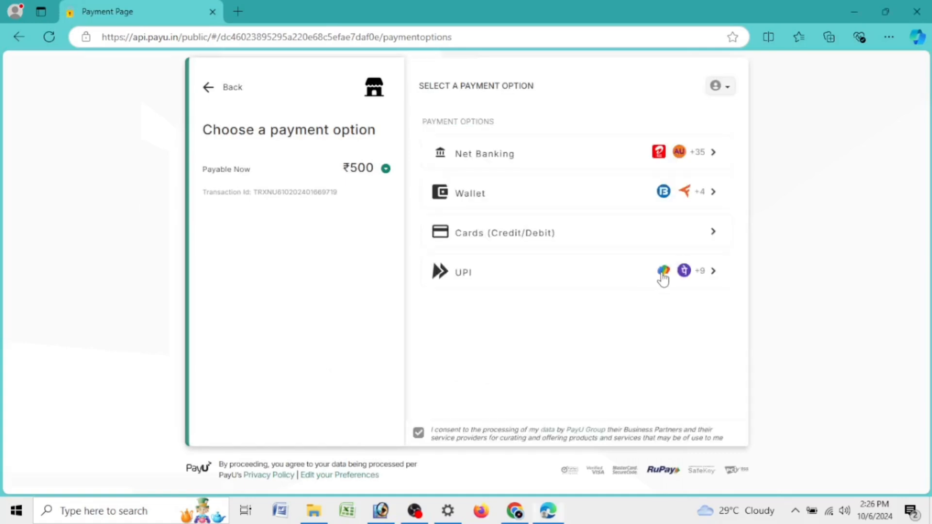
pyautogui.click(662, 272)
pyautogui.scroll(-4, 662, 273)
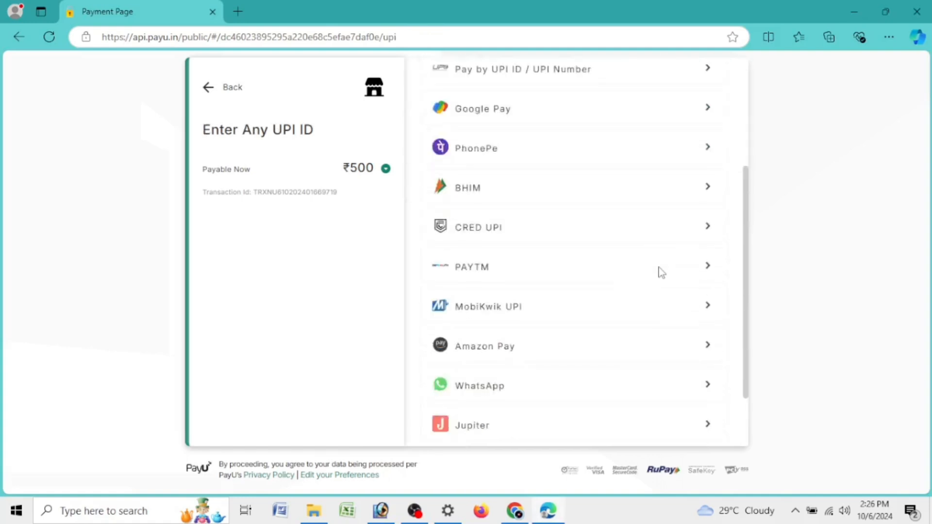
pyautogui.scroll(-2, 659, 272)
pyautogui.scroll(6, 660, 273)
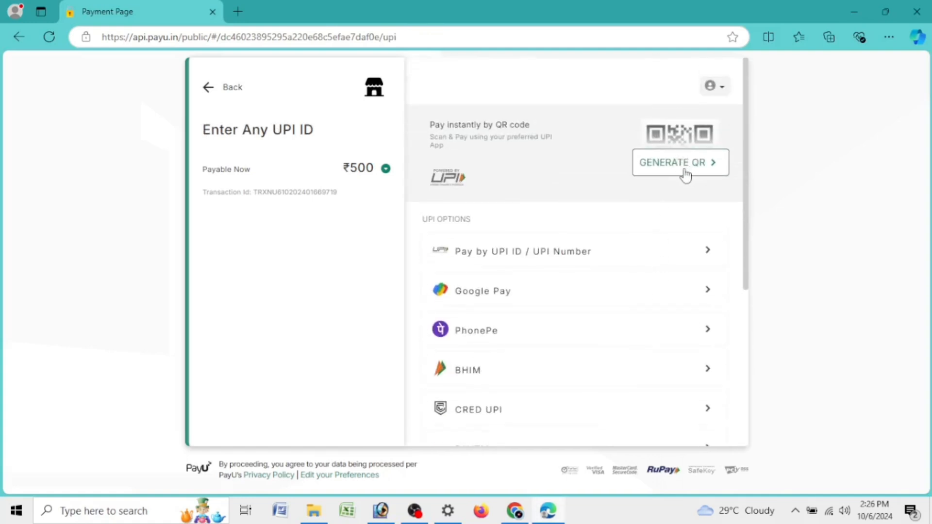
pyautogui.click(686, 174)
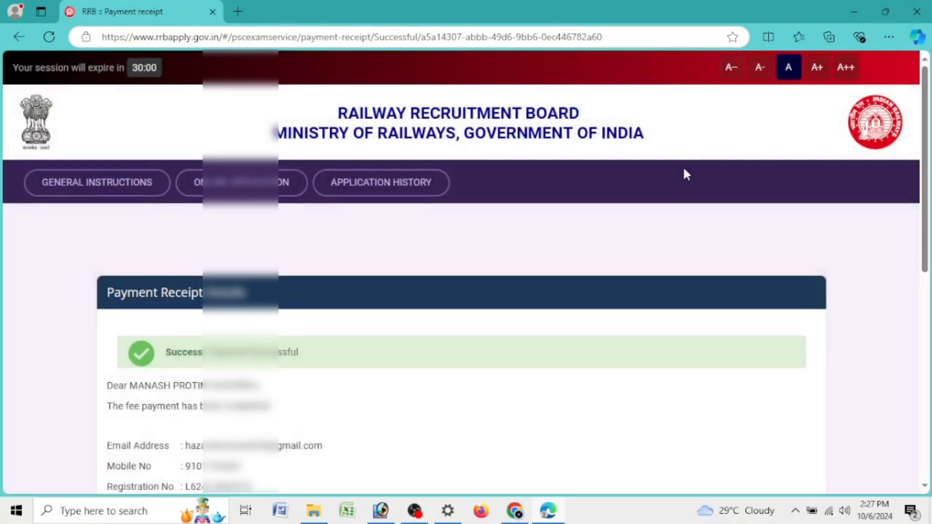
# Step: Print the payment receipt
pyautogui.scroll(-3, 659, 210)
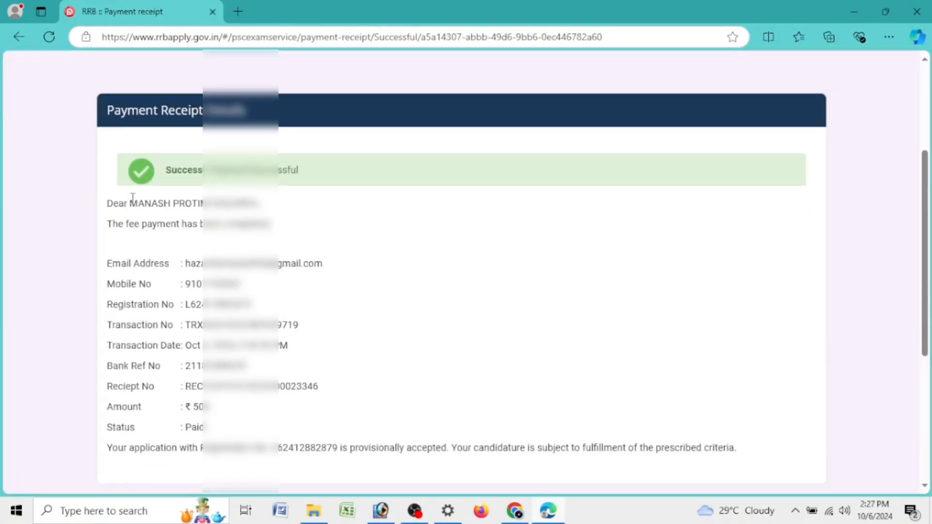
pyautogui.moveTo(132, 198); pyautogui.dragTo(279, 200)
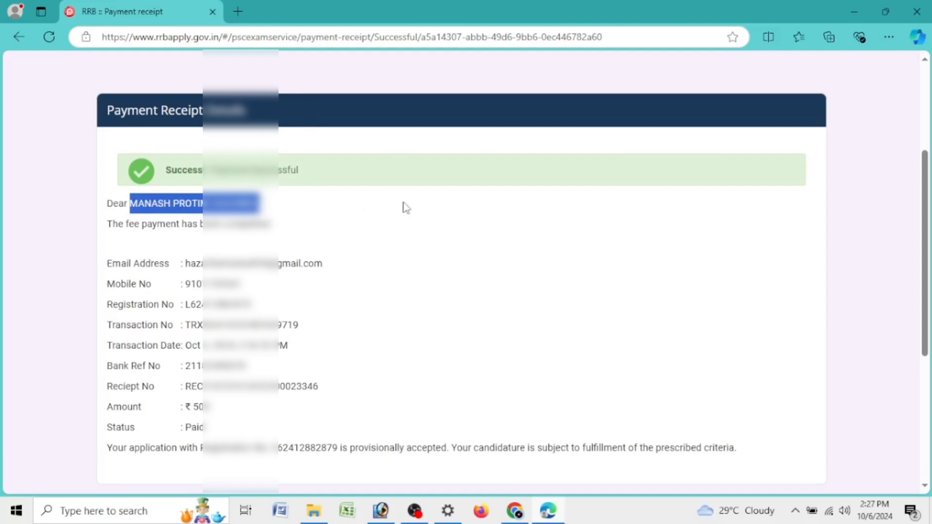
pyautogui.scroll(-5, 406, 207)
pyautogui.click(805, 255)
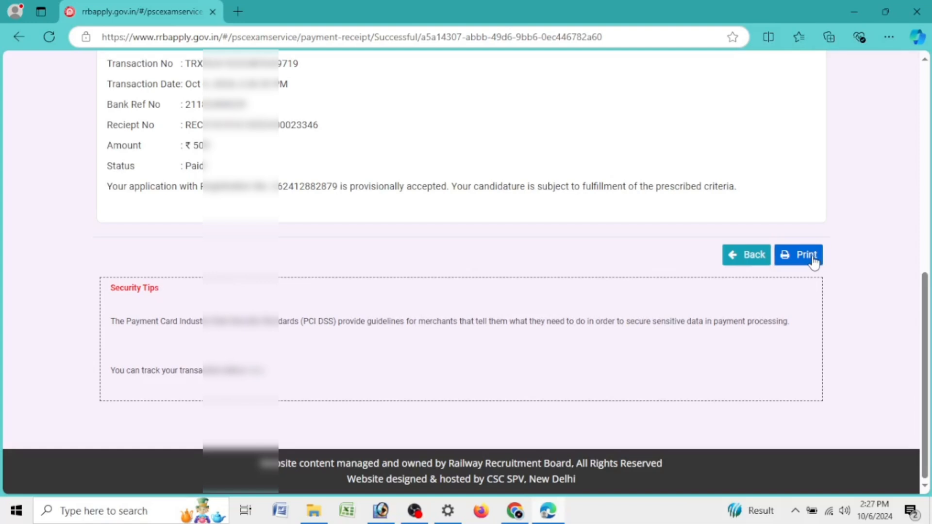
# Step: Go to Application History to see the NTPC application marked Payment Completed
pyautogui.scroll(8, 532, 215)
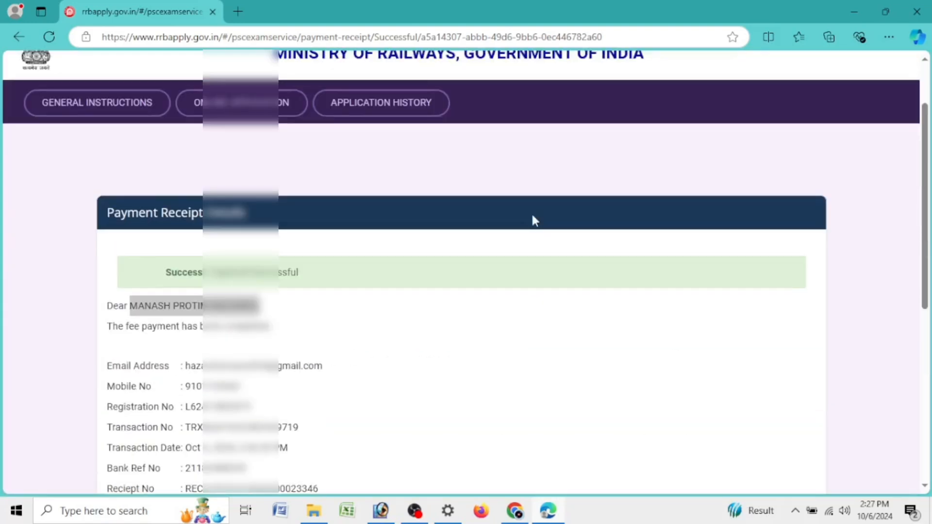
pyautogui.scroll(-4, 532, 217)
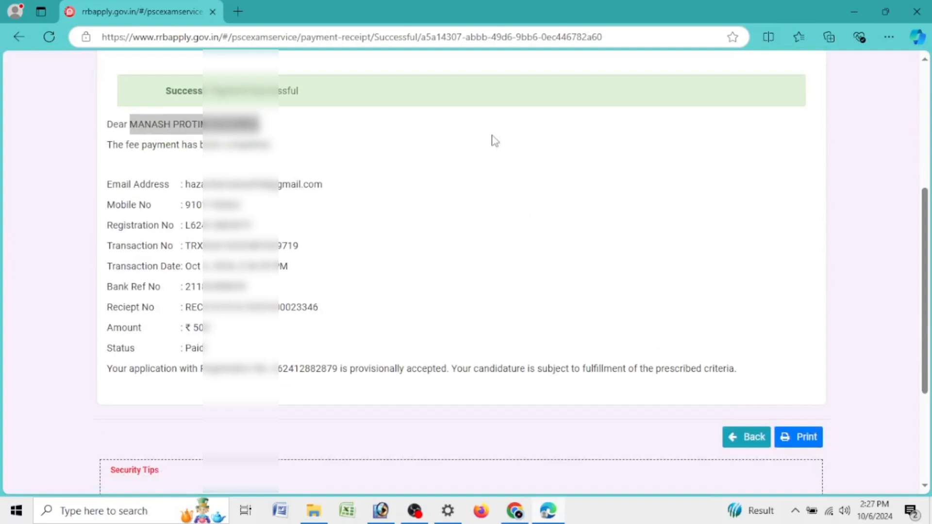
pyautogui.scroll(6, 493, 179)
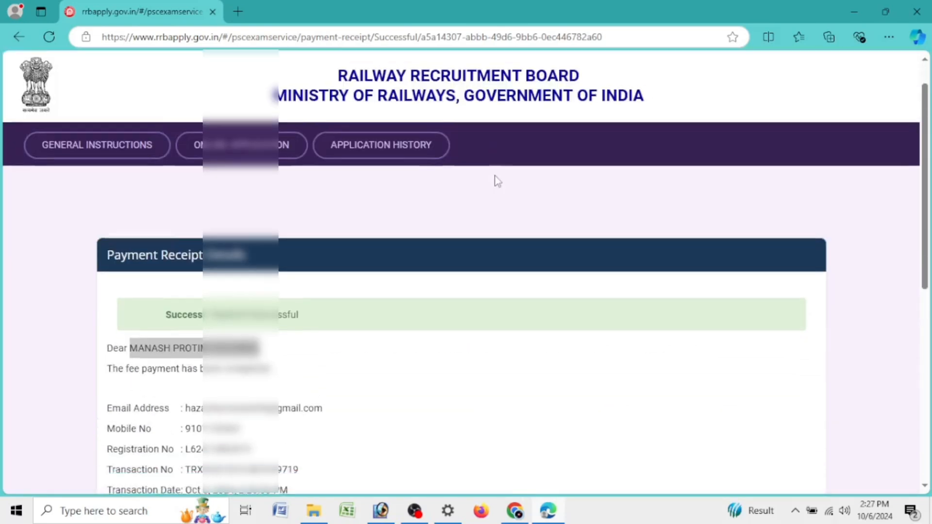
pyautogui.scroll(-10, 494, 179)
pyautogui.scroll(8, 493, 179)
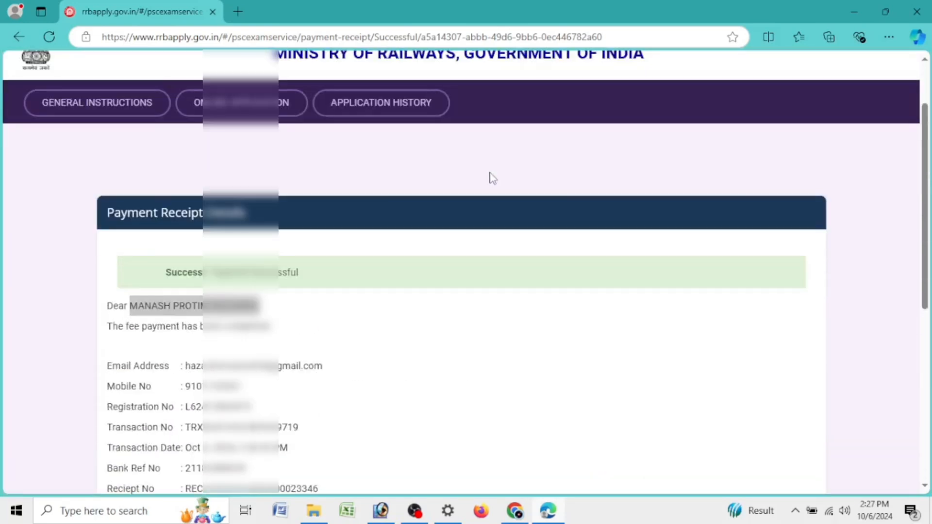
pyautogui.click(396, 107)
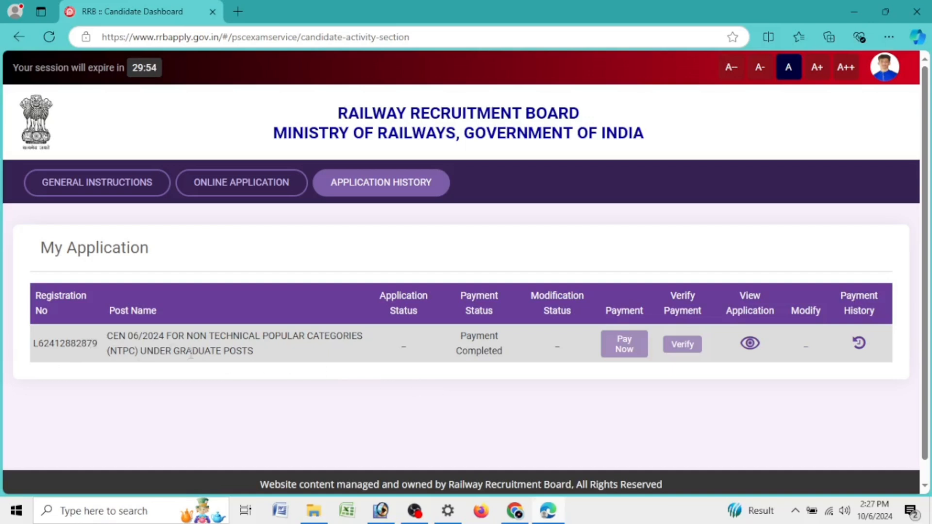
# Step: View the submitted CEN 06/2024 NTPC application and start Print Application
pyautogui.moveTo(142, 355); pyautogui.dragTo(257, 358)
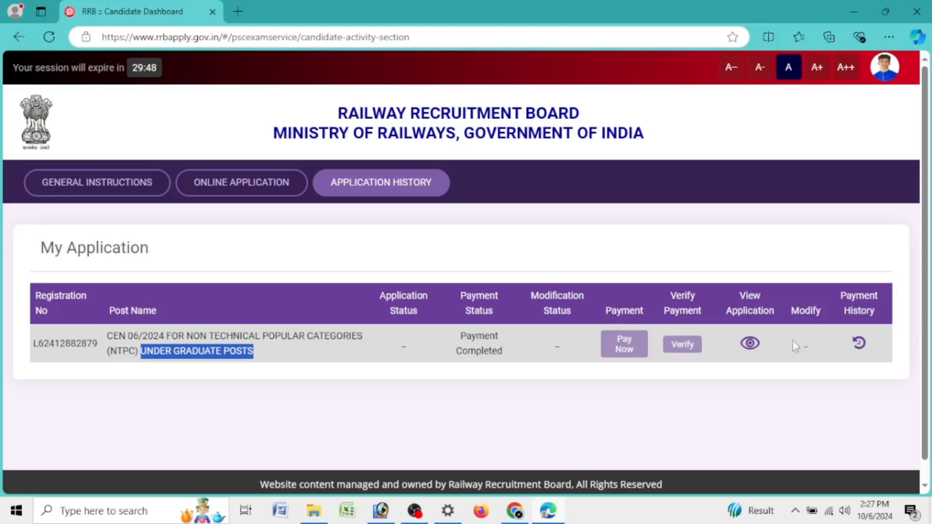
pyautogui.click(750, 353)
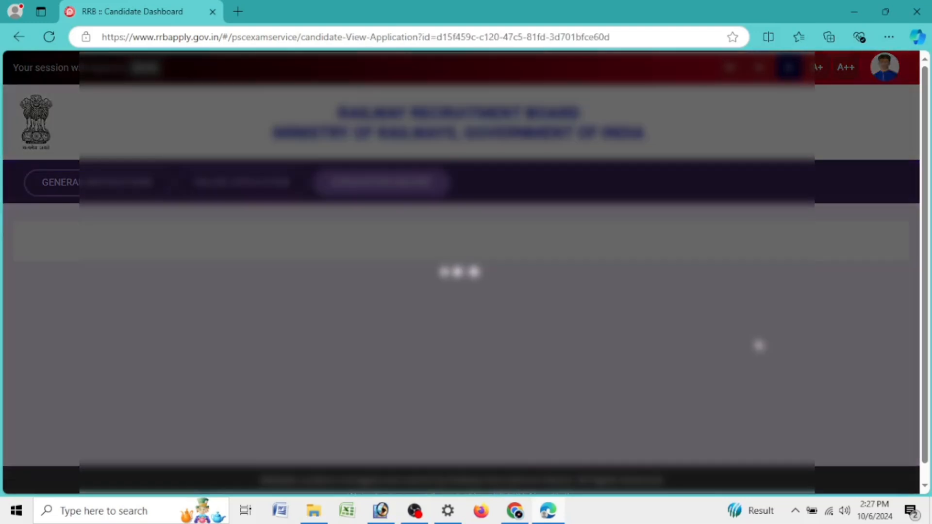
pyautogui.scroll(-20, 749, 347)
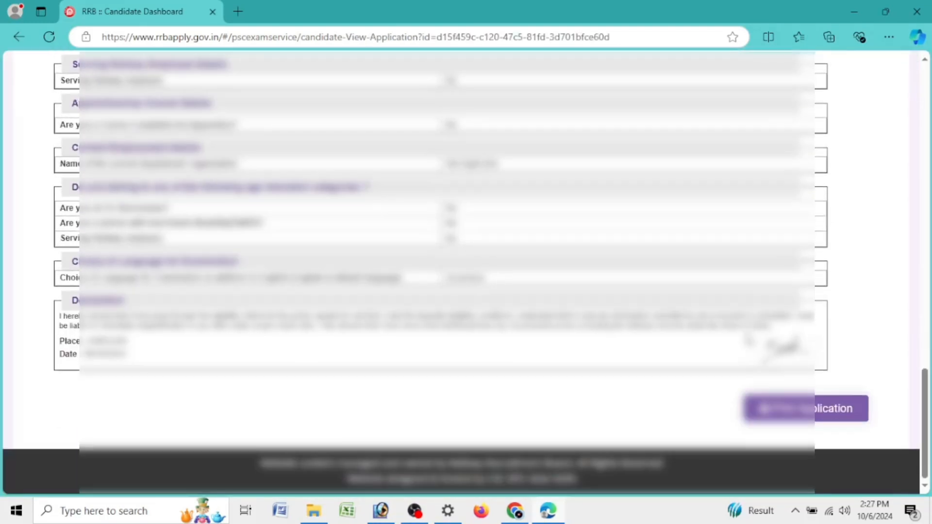
pyautogui.click(773, 407)
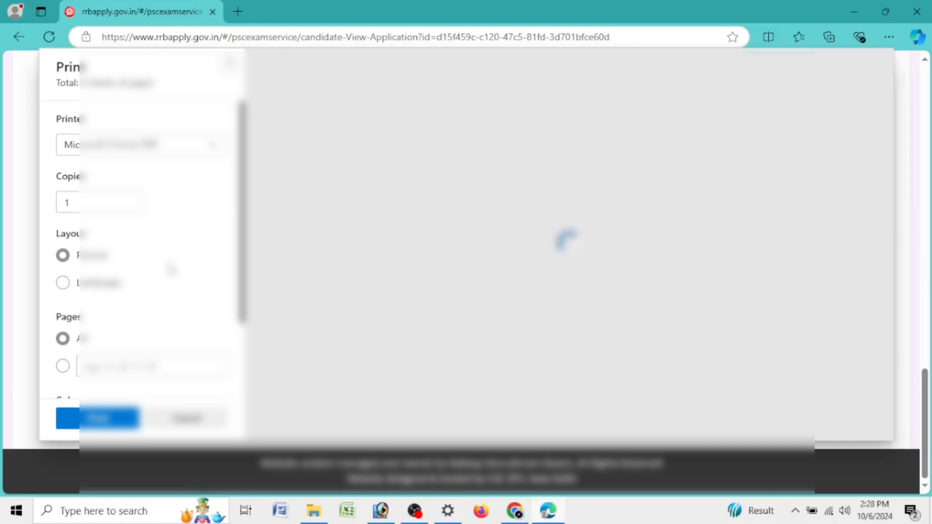
# Step: Save the full application as a PDF named 'RRB'
pyautogui.scroll(-2, 160, 257)
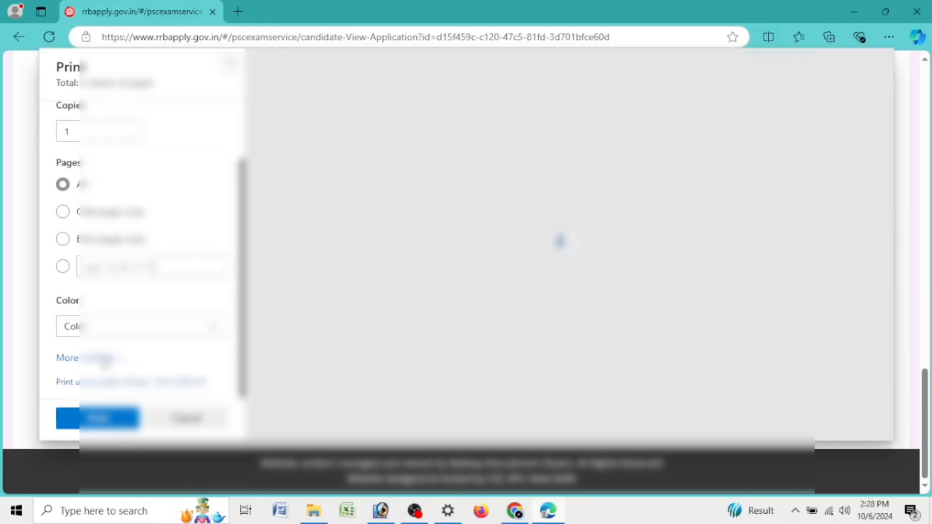
pyautogui.click(104, 361)
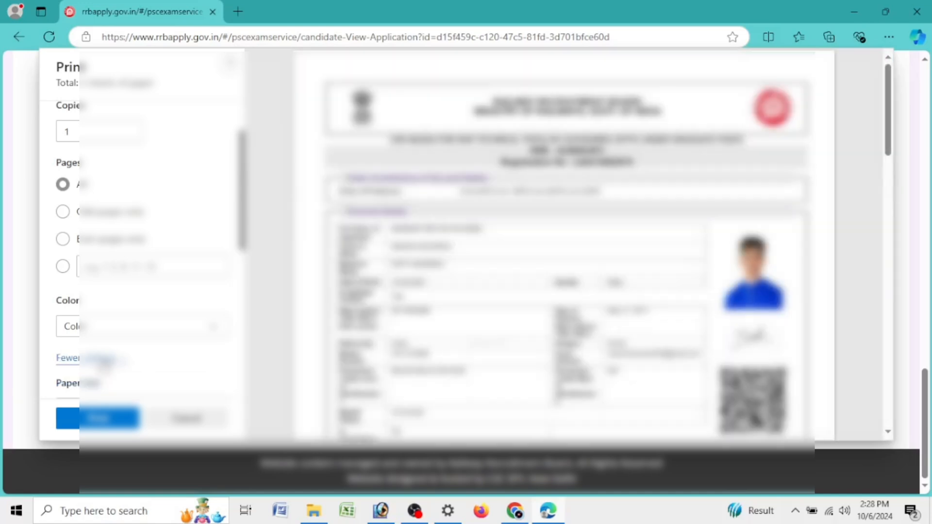
pyautogui.scroll(-4, 173, 342)
pyautogui.scroll(-5, 563, 242)
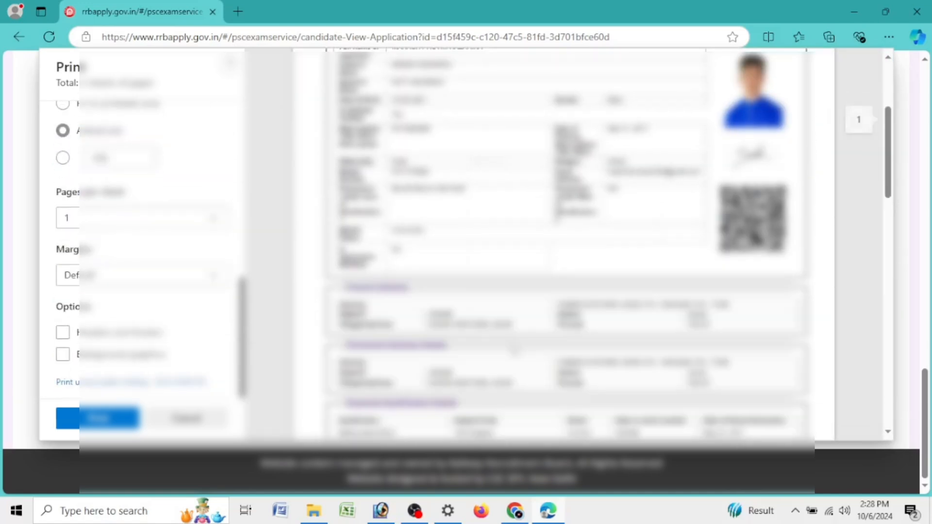
pyautogui.scroll(-8, 534, 364)
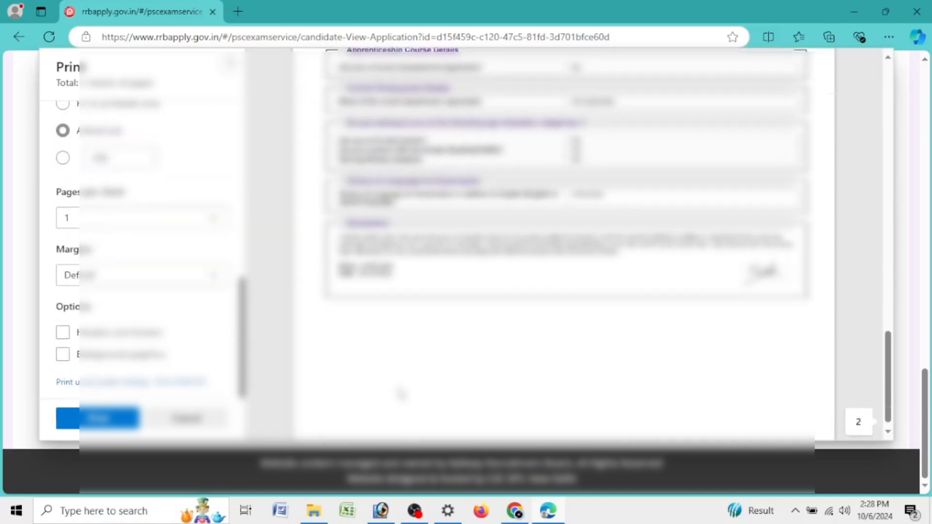
pyautogui.click(108, 420)
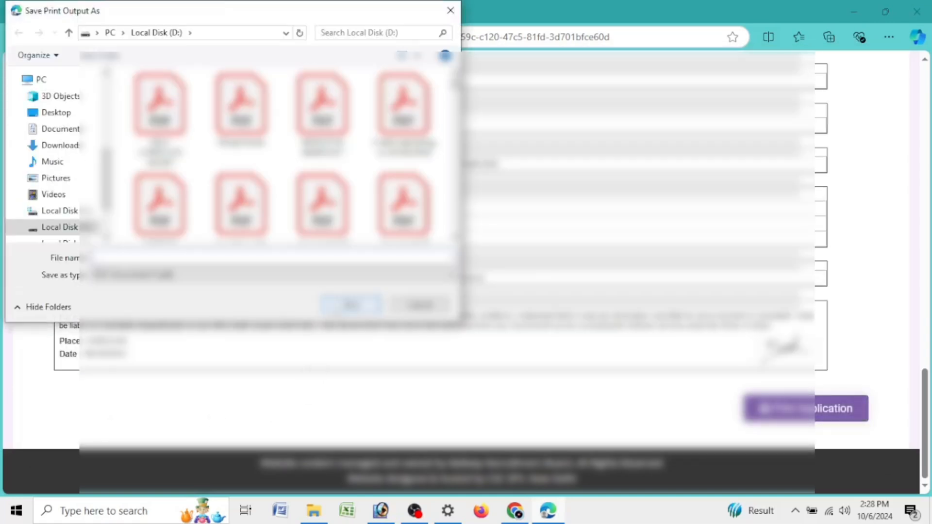
pyautogui.write('RRB')
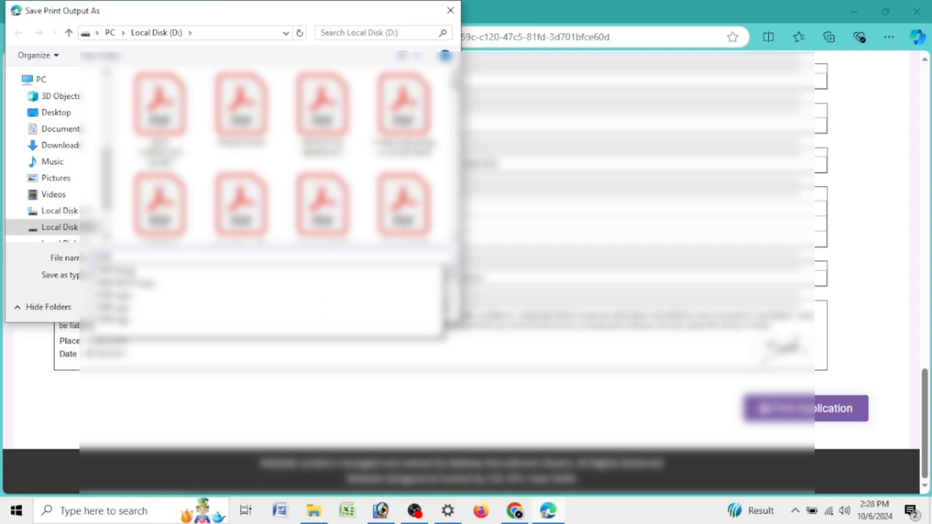
pyautogui.click(335, 307)
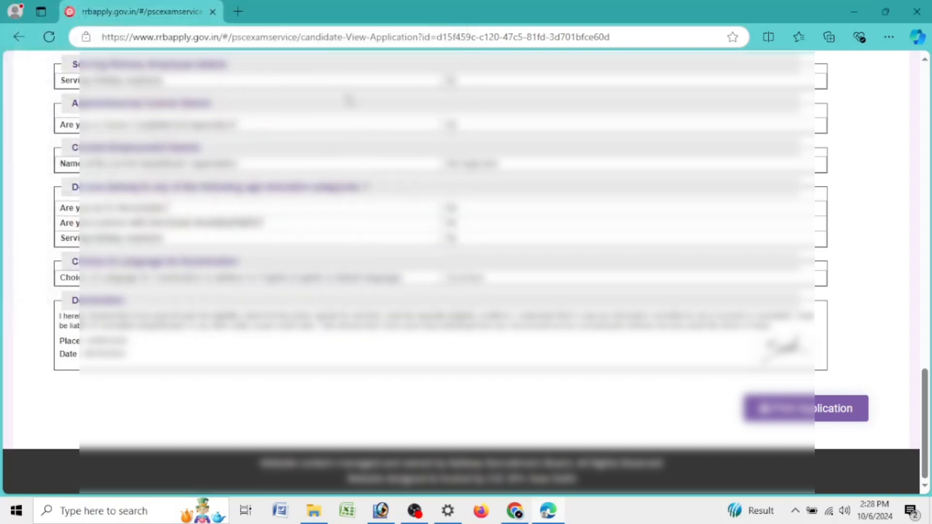
# Step: Log out of the candidate account via the avatar menu
pyautogui.scroll(20, 348, 101)
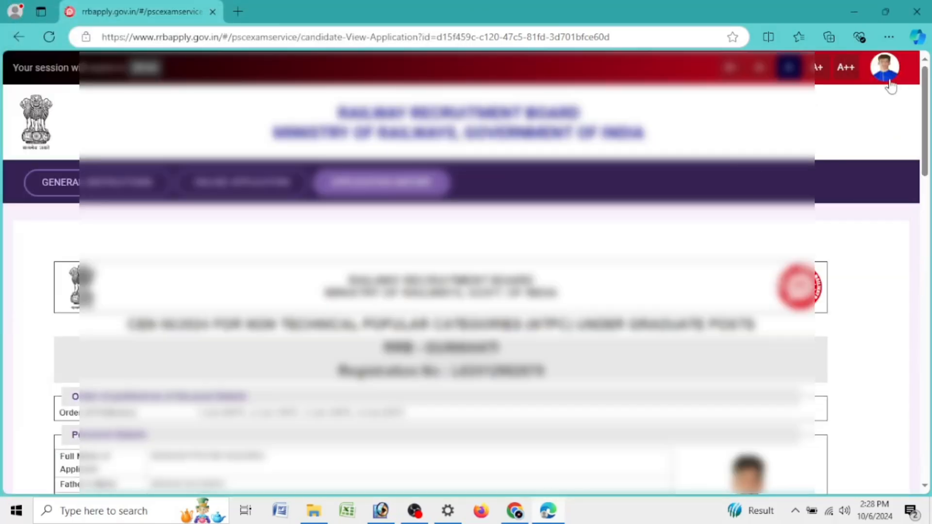
pyautogui.click(890, 83)
pyautogui.click(867, 151)
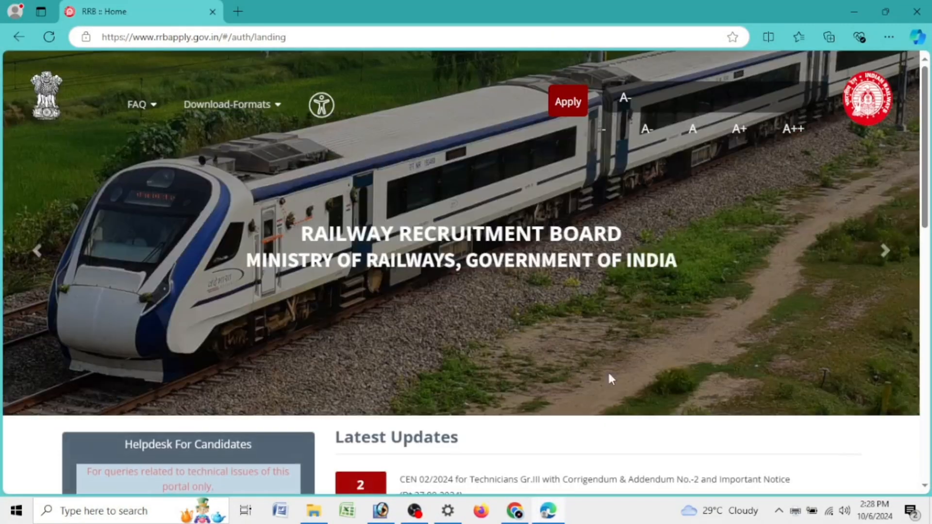
pyautogui.scroll(-3, 607, 369)
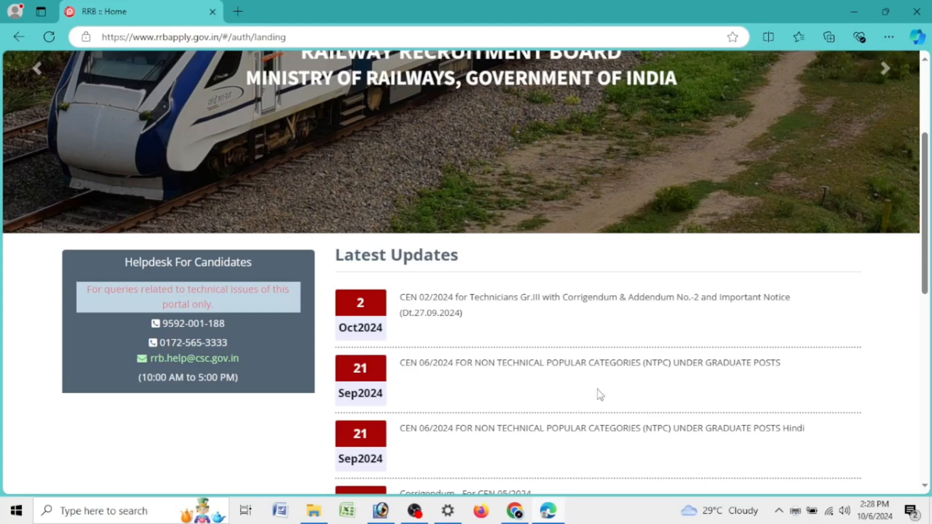
pyautogui.scroll(3, 604, 389)
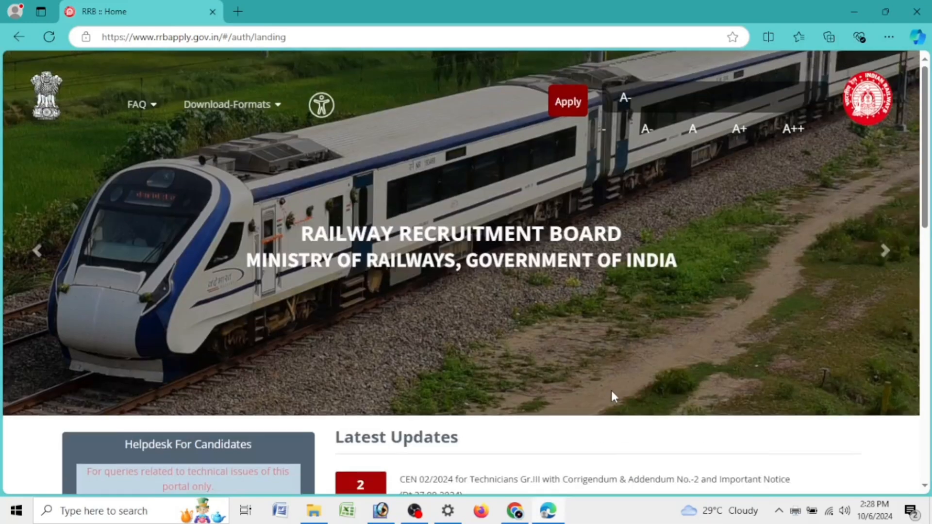